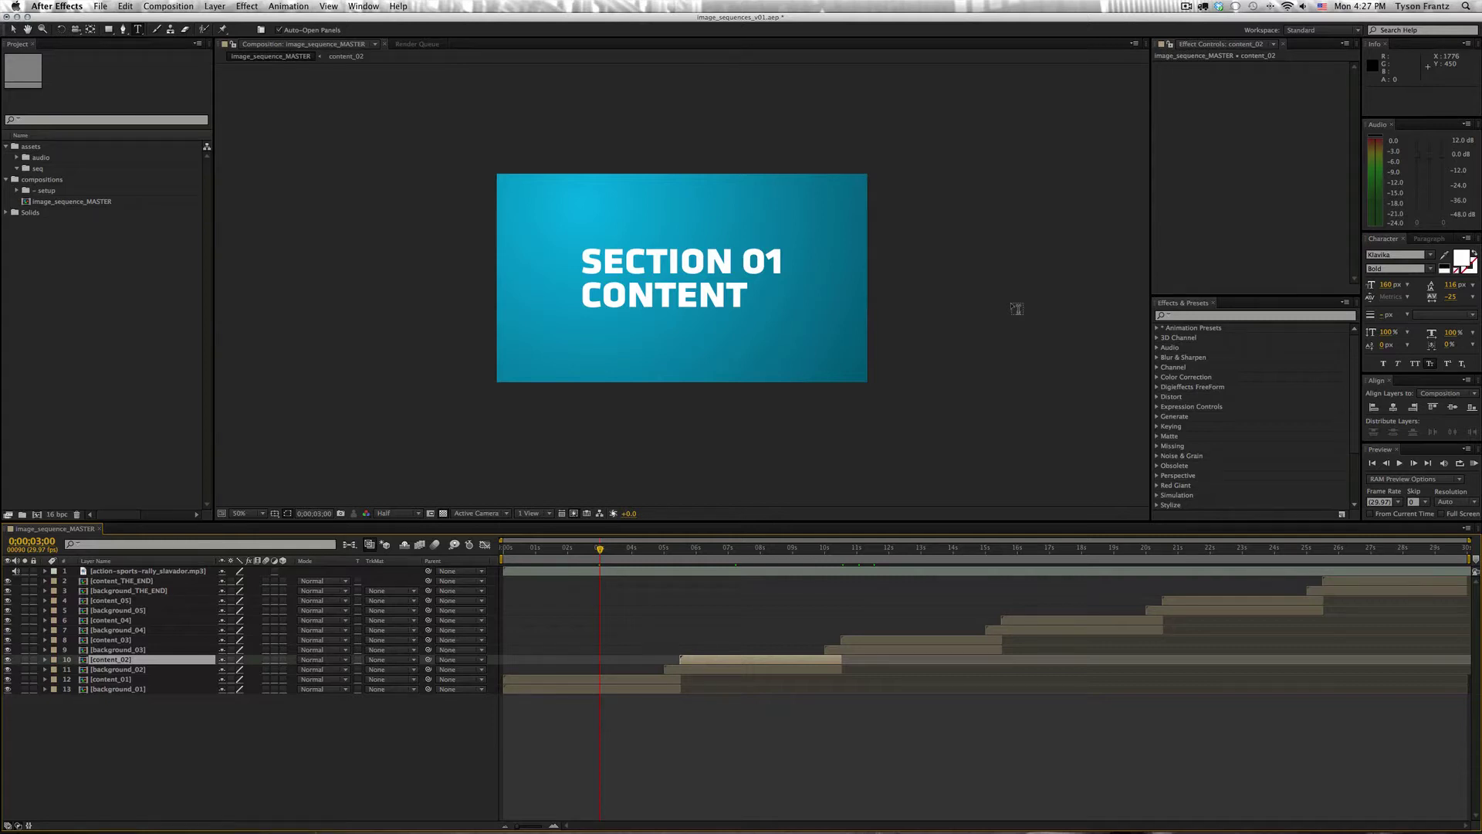
- Scrub through the image_sequence_MASTER timeline from the 3-second mark to its final frame to review all sections
left_click(750, 740)
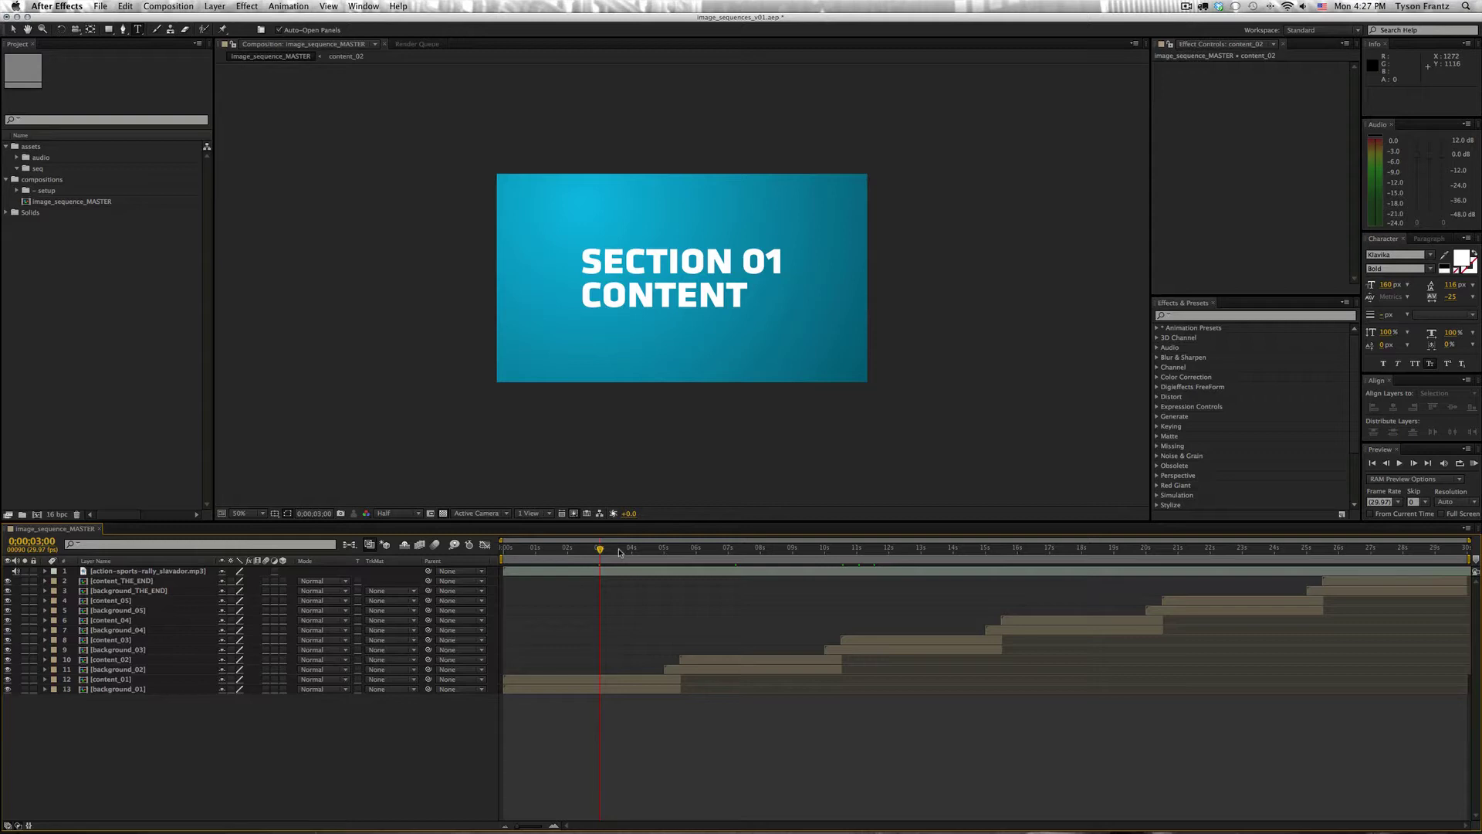
left_click_drag(620, 551, 1476, 562)
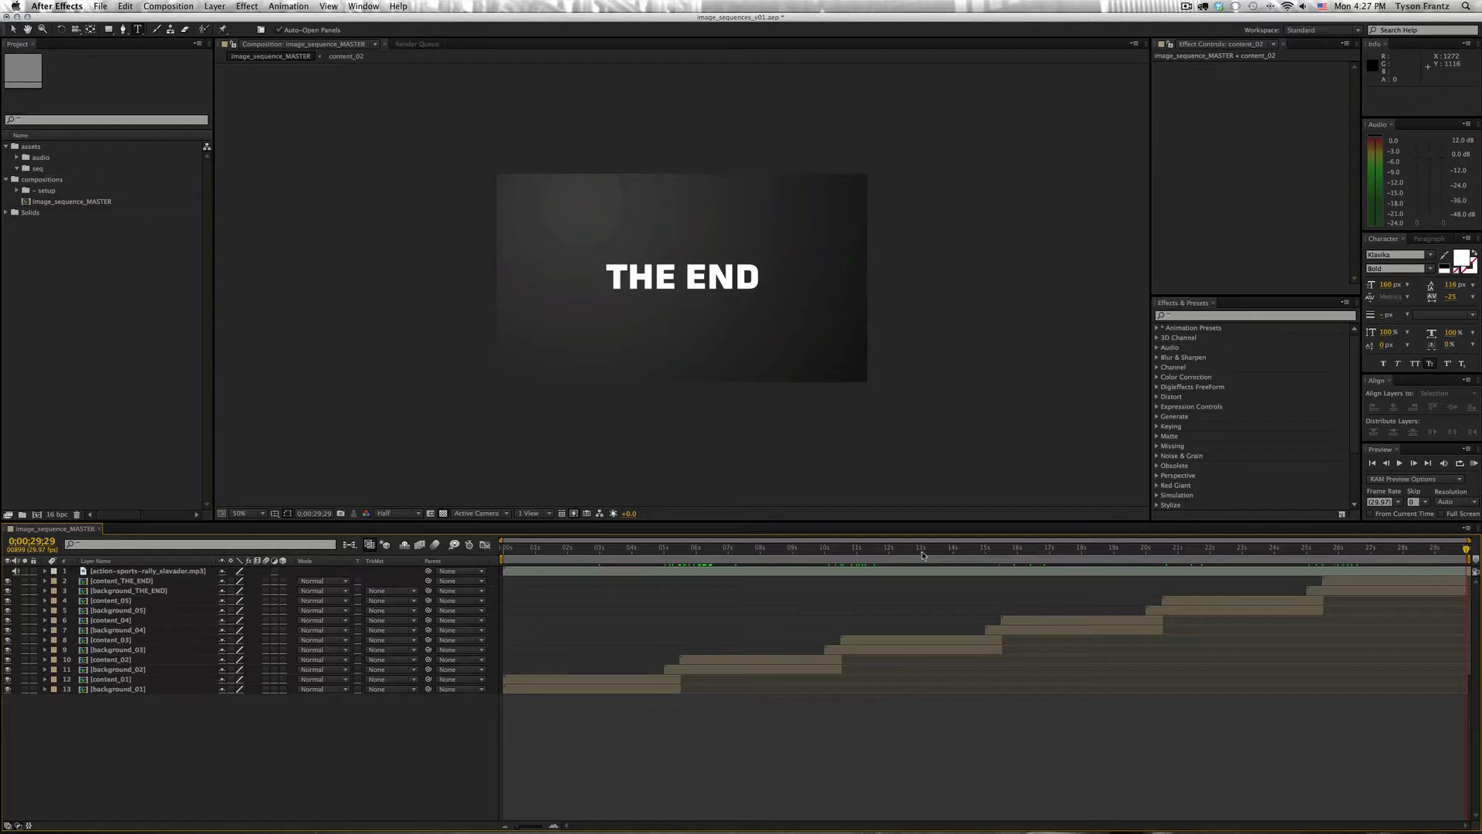
- Switch to Finder and look through the PSD frames in the seq folder inside _OUTPUT
key("super+Tab")
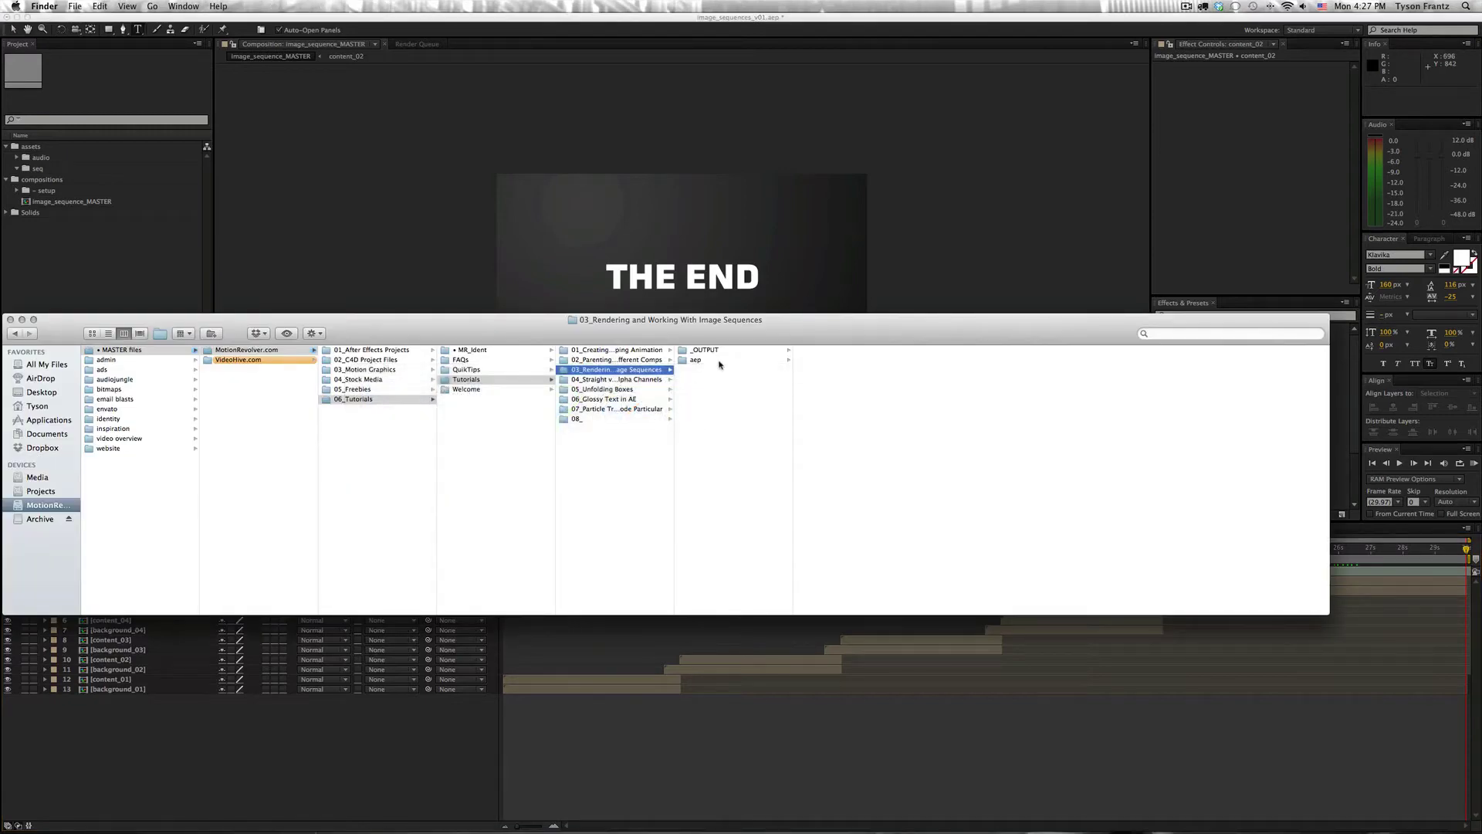
left_click(726, 351)
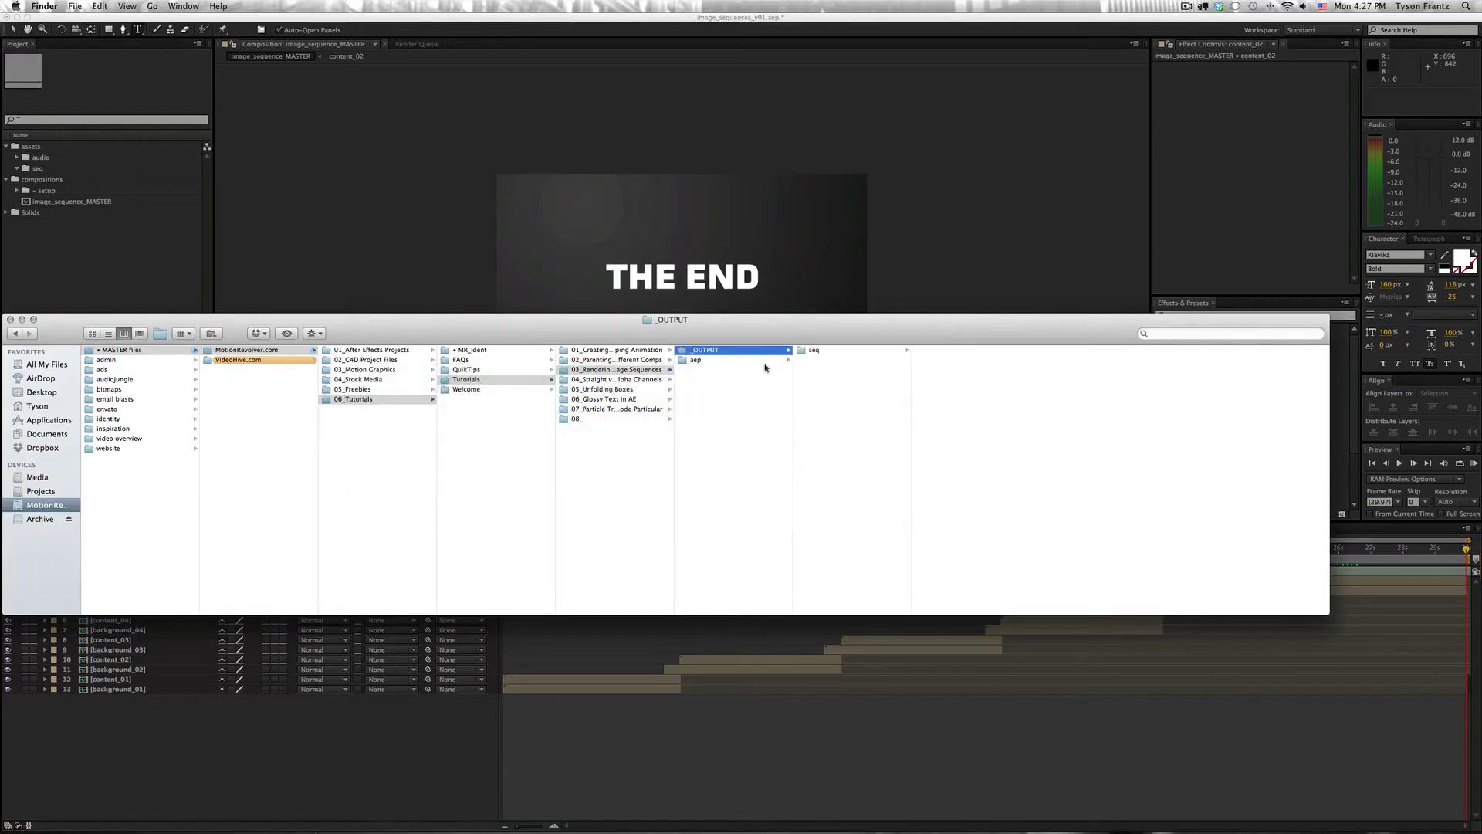
left_click(815, 351)
scroll(977, 400, "down", 20)
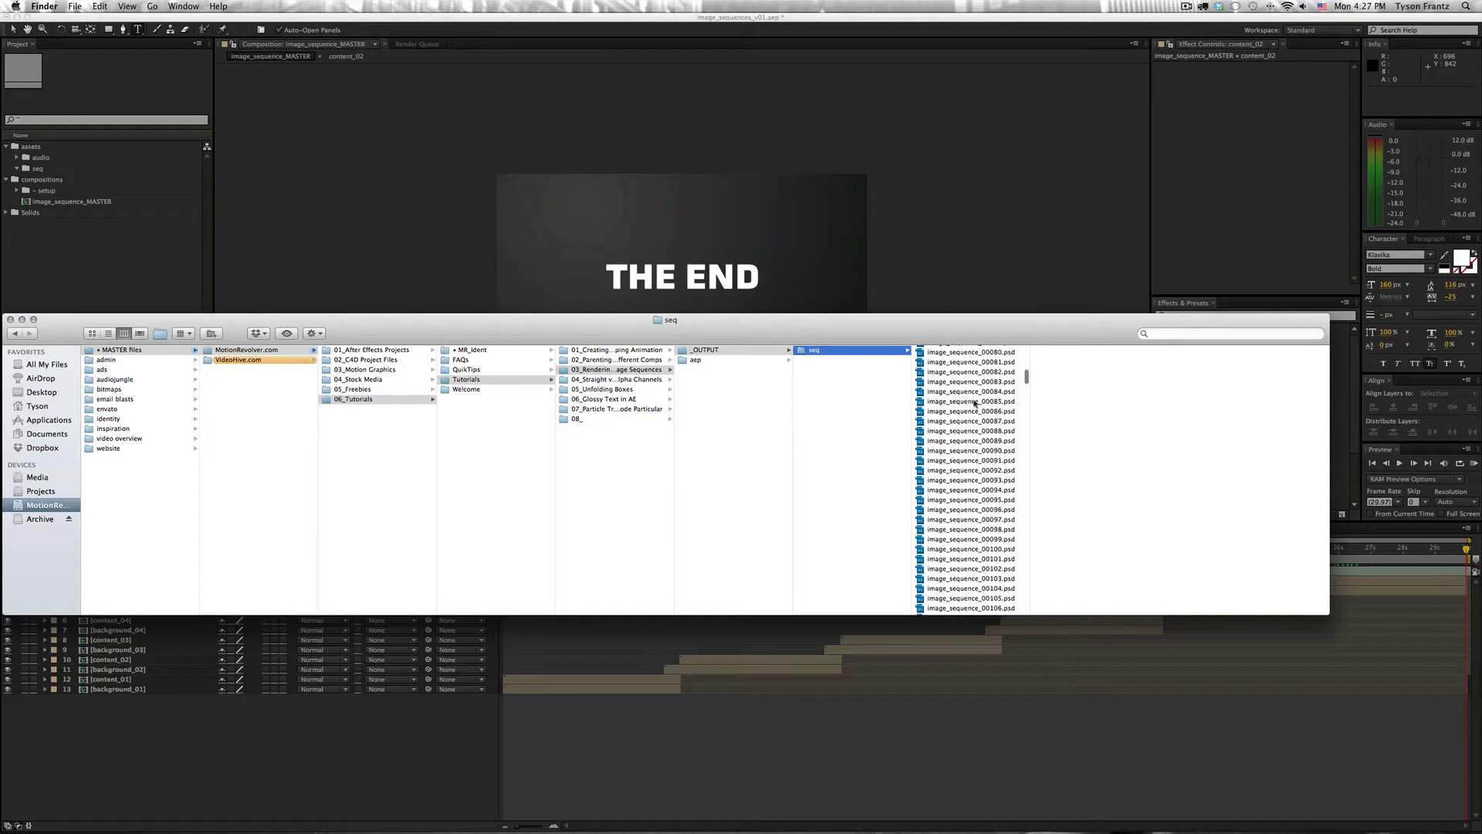
scroll(977, 423, "up", 20)
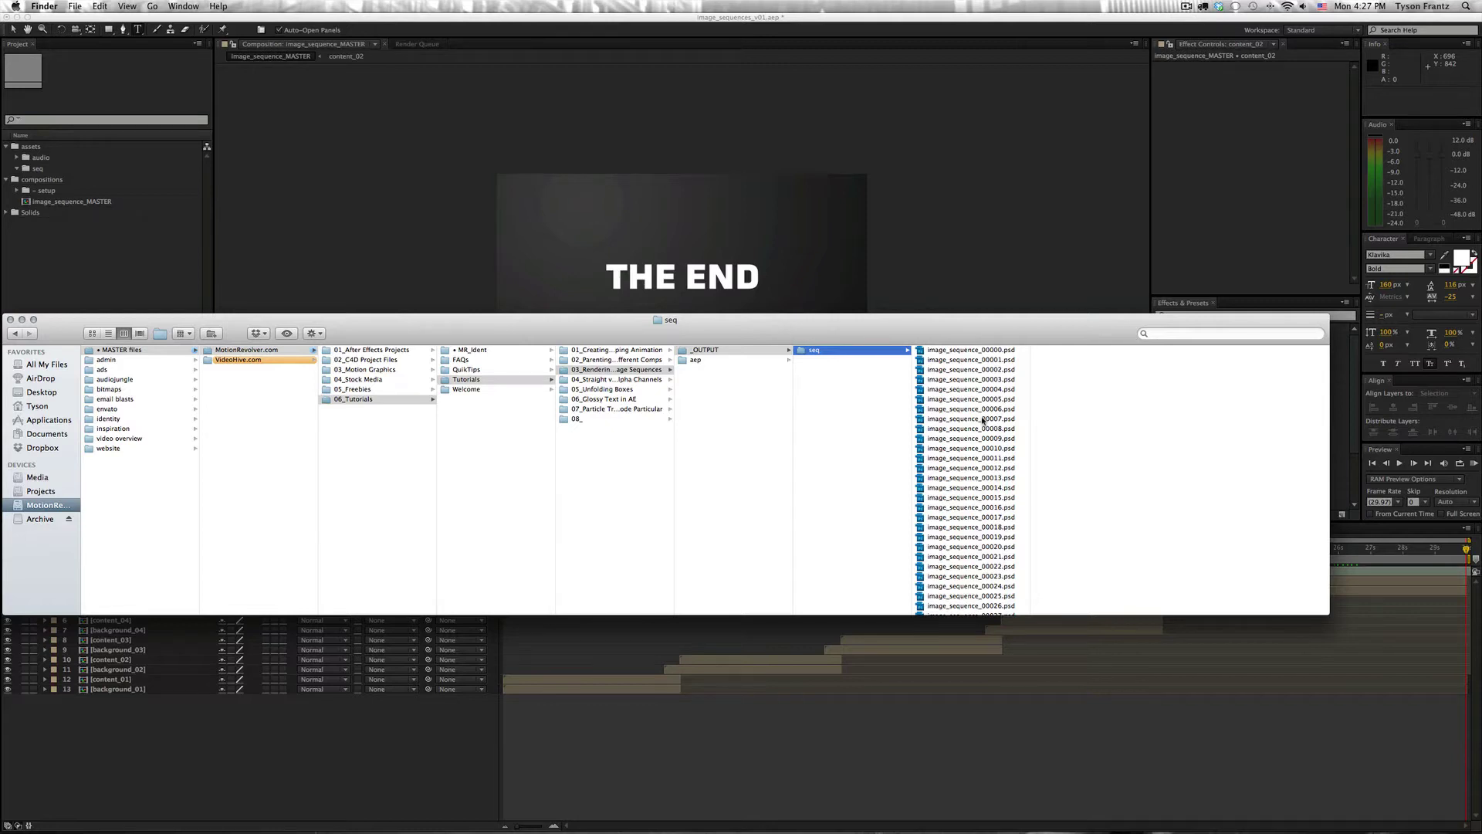
- Preview the rendered frames one by one from image_sequence_00000.psd through image_sequence_00040.psd
left_click(994, 350)
key("Down")
key("Down")
key("Down")
key("Down")
key("Down")
key("Down")
key("Down")
key("Down")
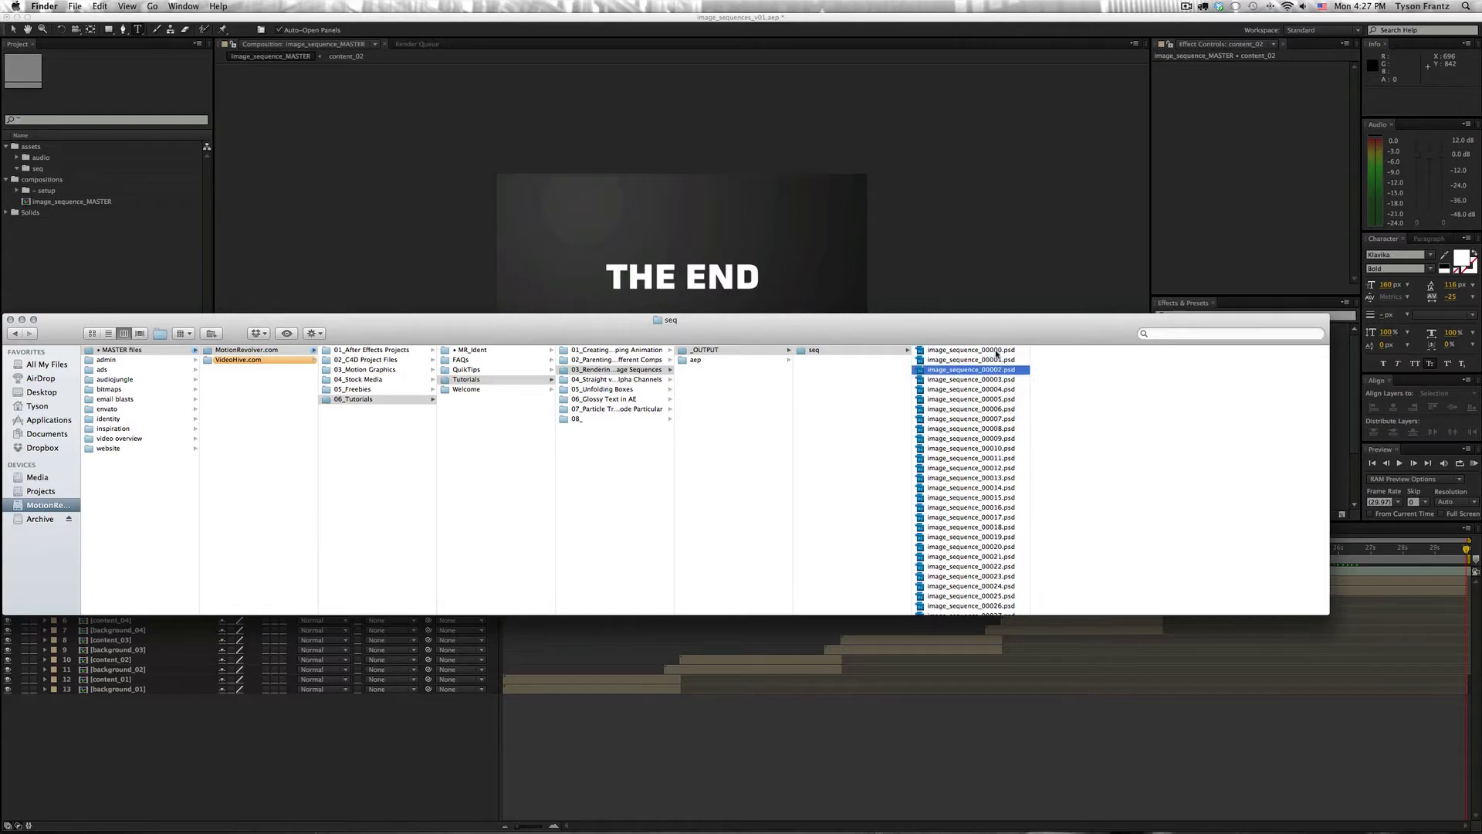
key("Down")
key("Down")
key("Down")
key("Down")
key("Down")
key("Down")
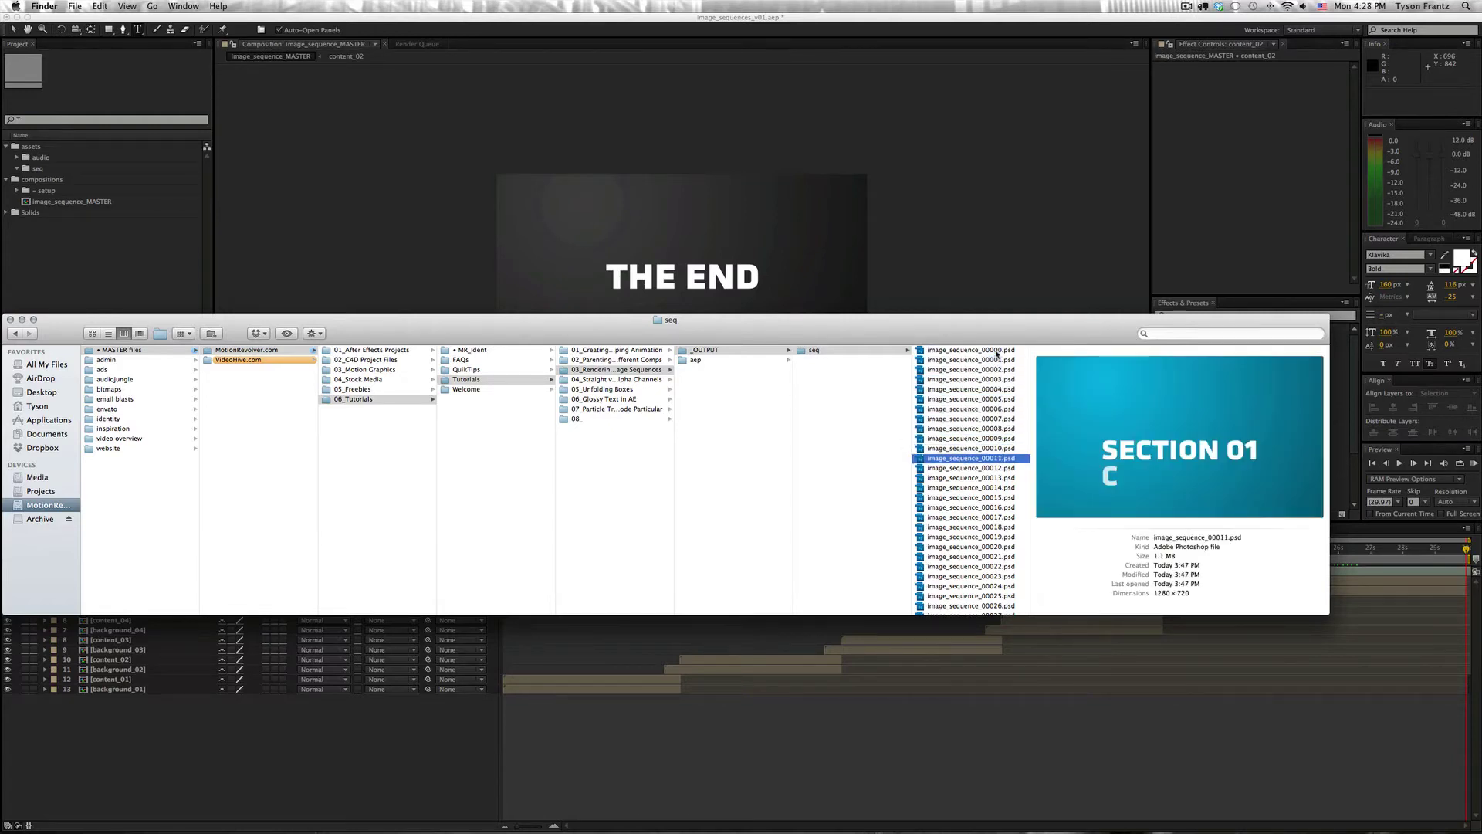
key("Down")
key("Down")
key("Down")
key("Down")
key("Down")
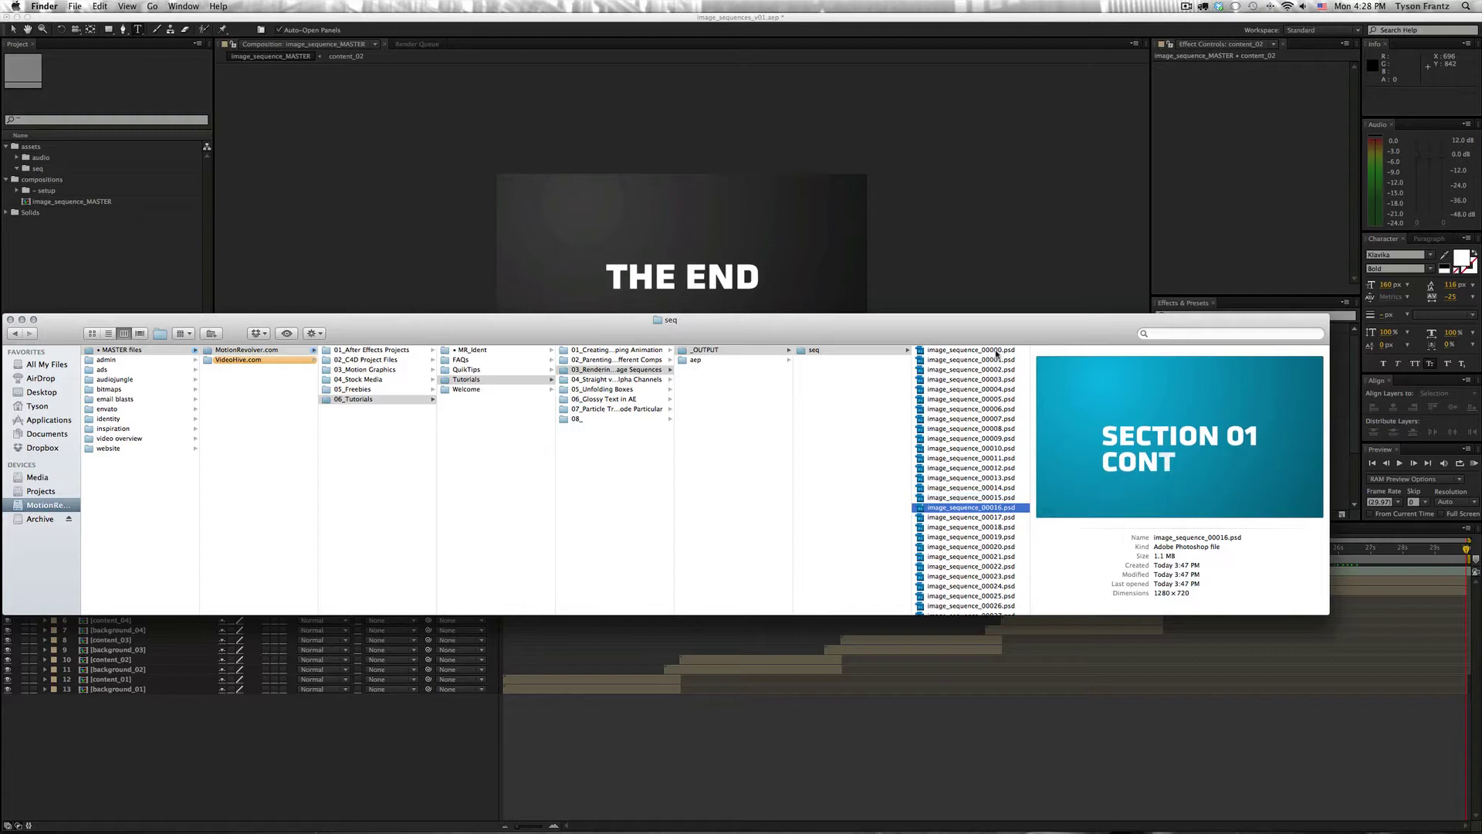
key("Down")
key("Down")
key("Down")
key("Down")
key("Down")
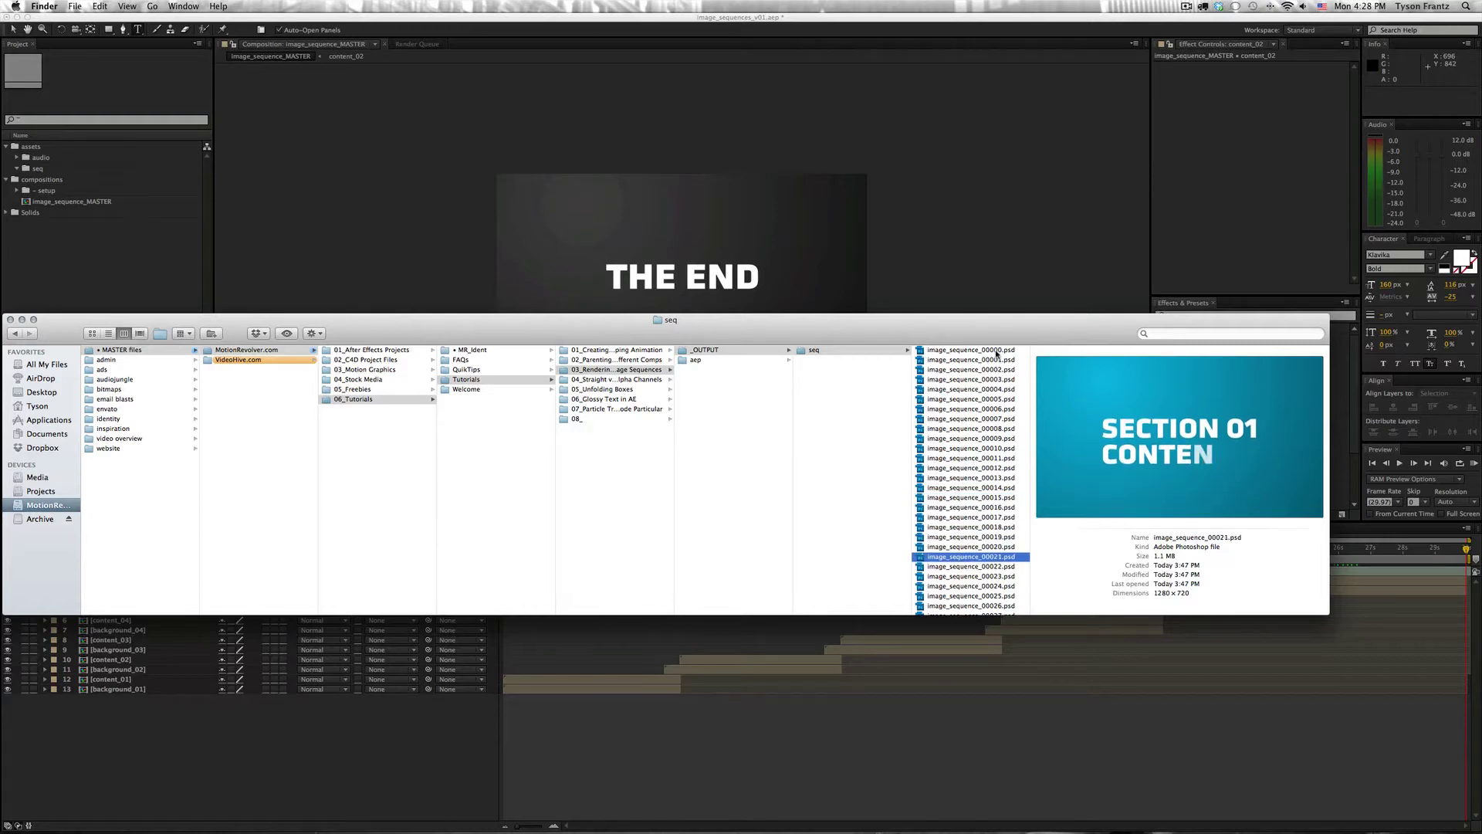
key("Down")
key("Down")
key("Down")
key("Down")
key("Down")
key("Down")
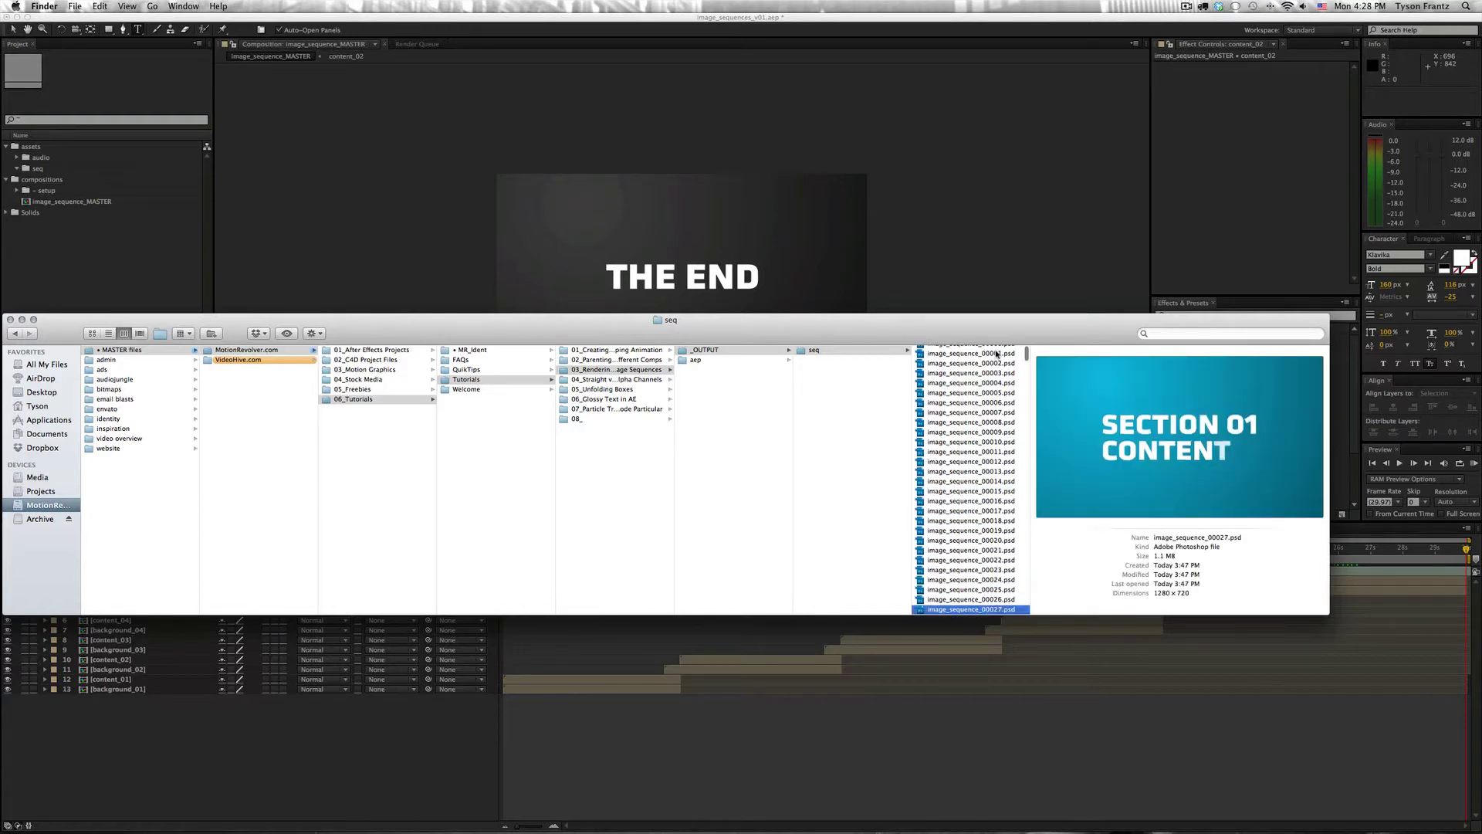
key("Down")
key("Down")
key("Down")
key("Down")
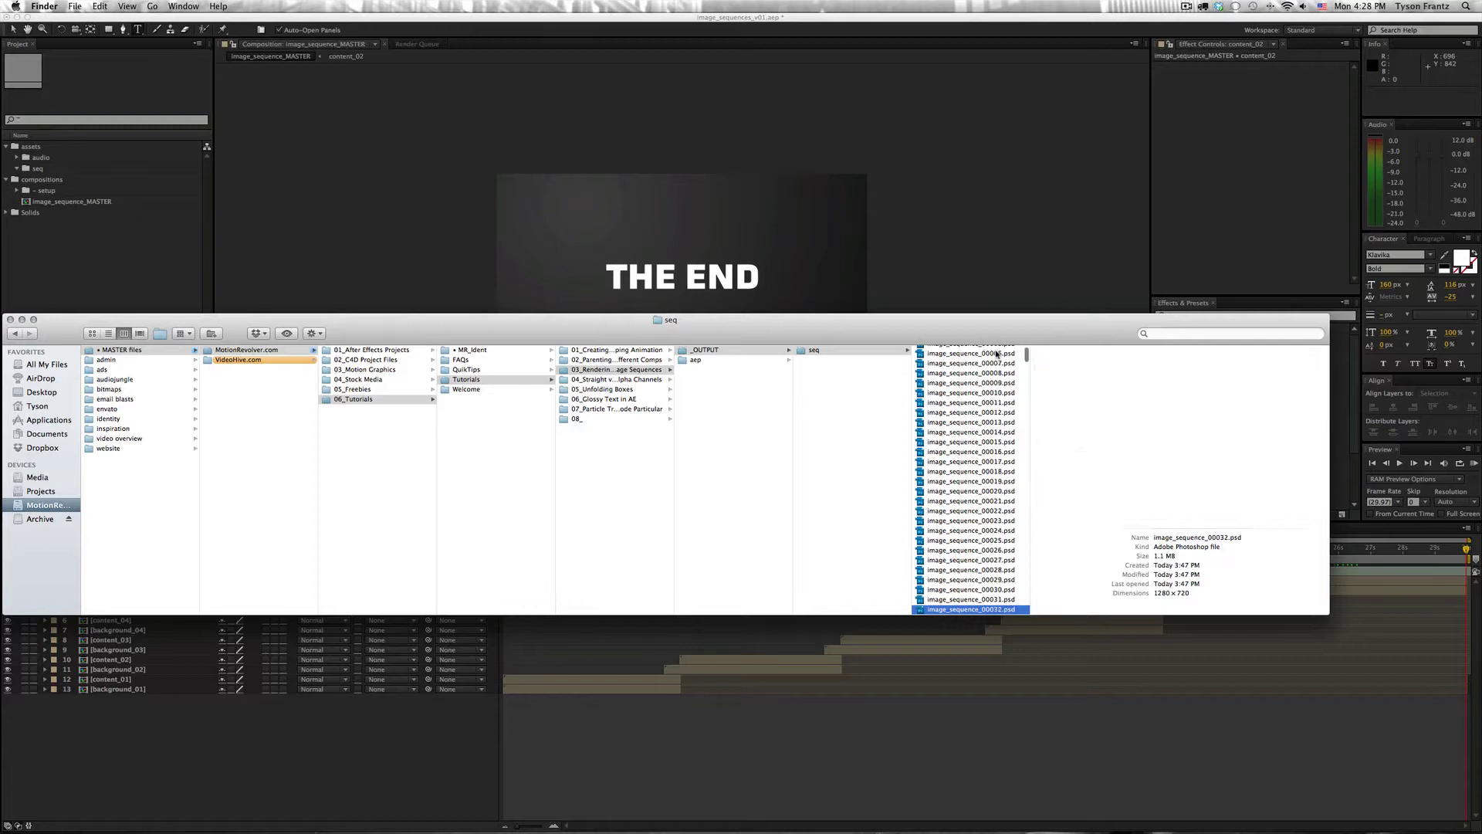
key("Down")
key("Down")
key("Down")
key("Down")
key("Down")
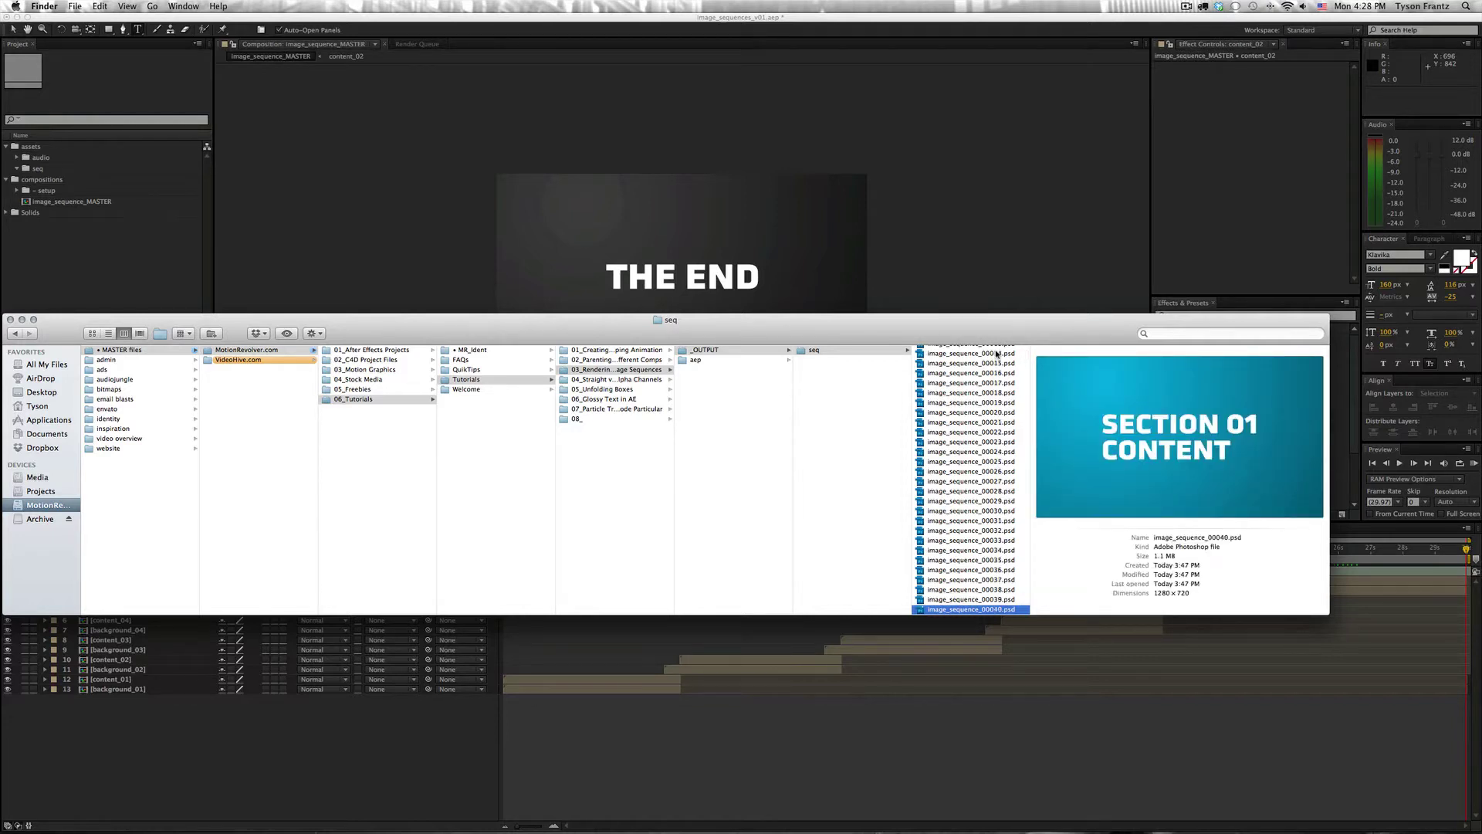
scroll(984, 370, "up", 5)
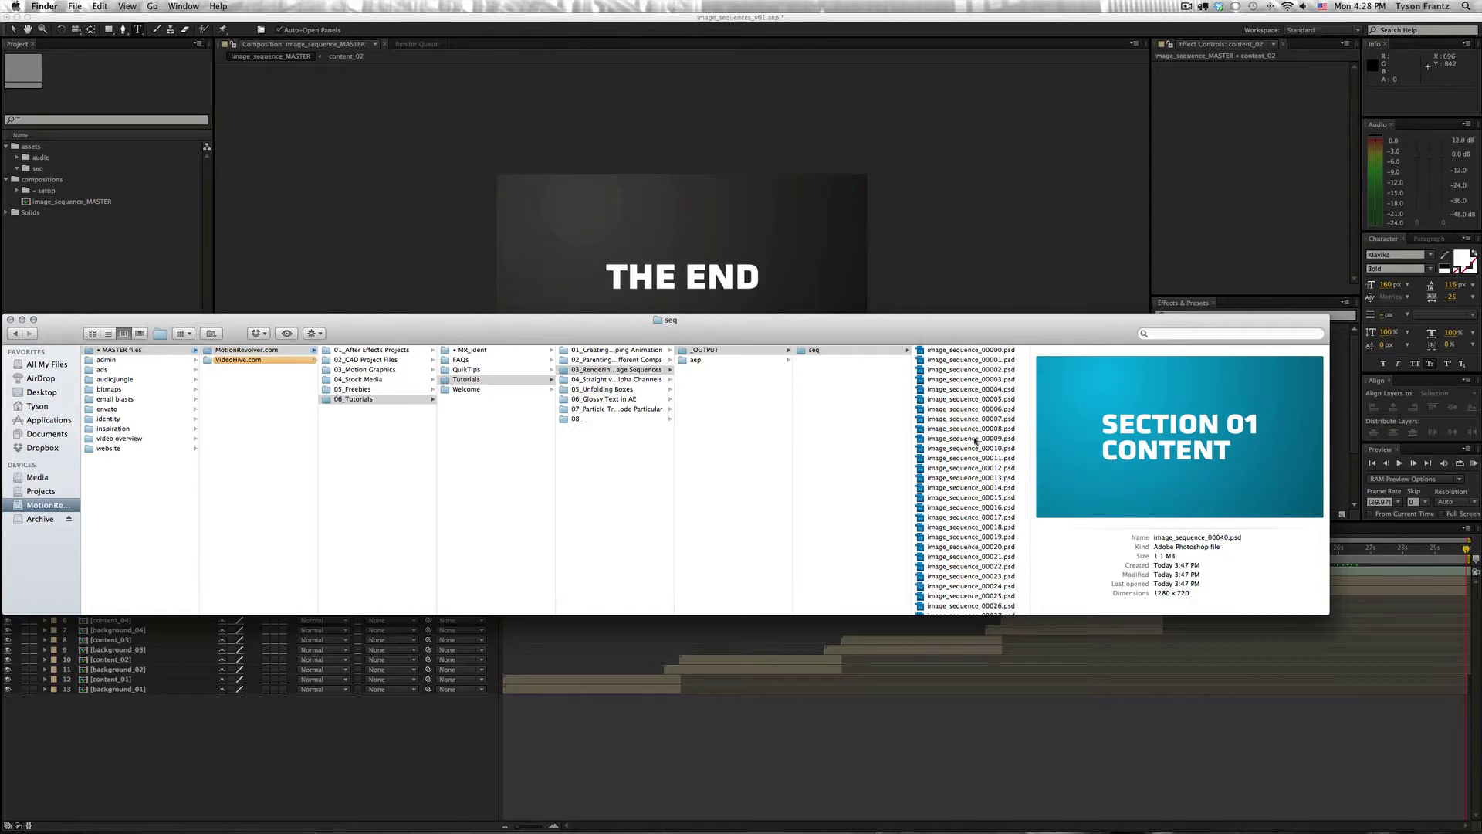
scroll(975, 441, "down", 5)
- Return to After Effects and move the current time of the master composition to 0;00;03;00
left_click(912, 743)
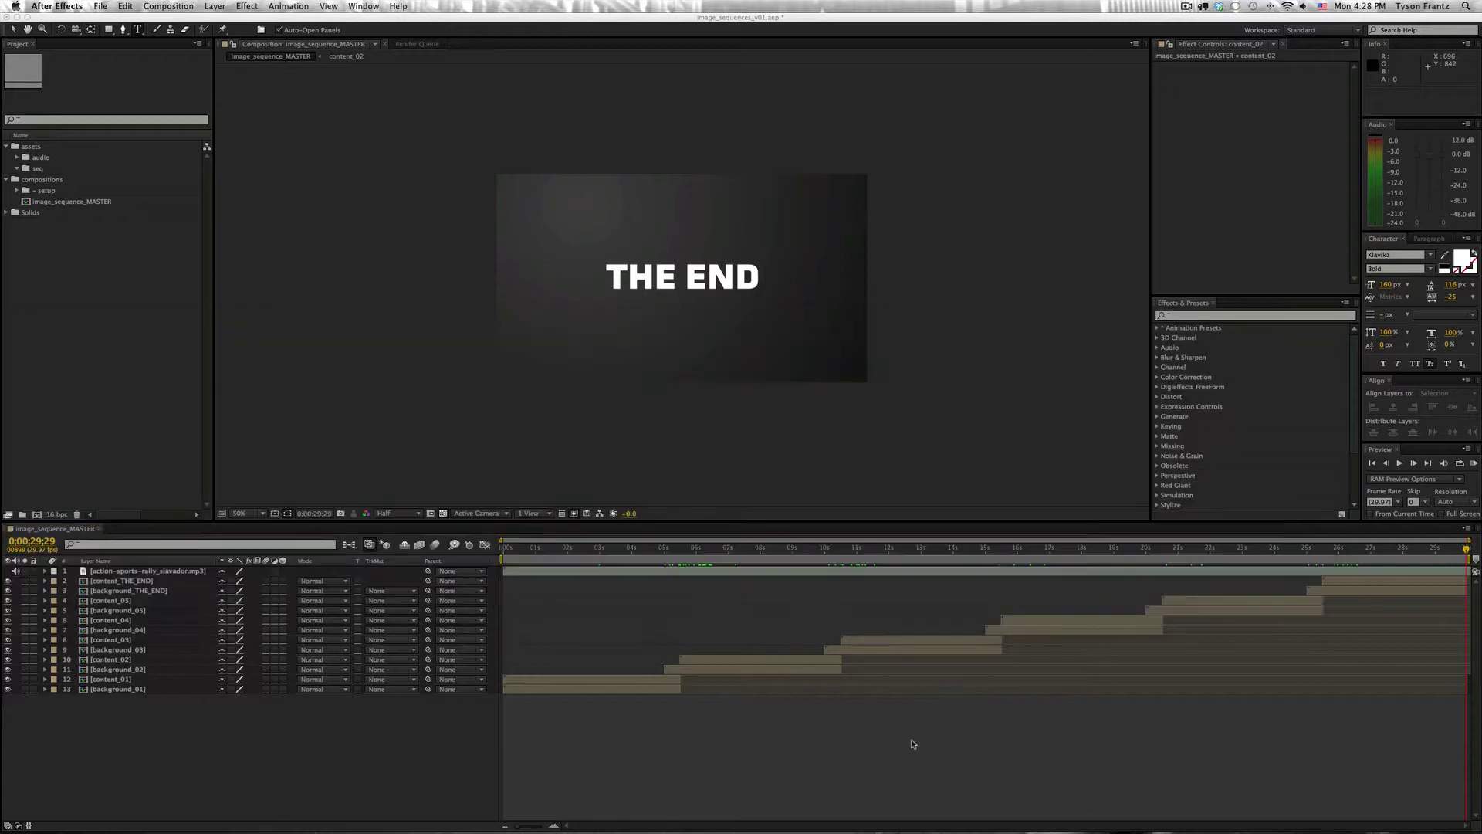
mouse_move(604, 549)
left_mouse_down()
mouse_move(845, 549)
mouse_move(608, 566)
left_mouse_up()
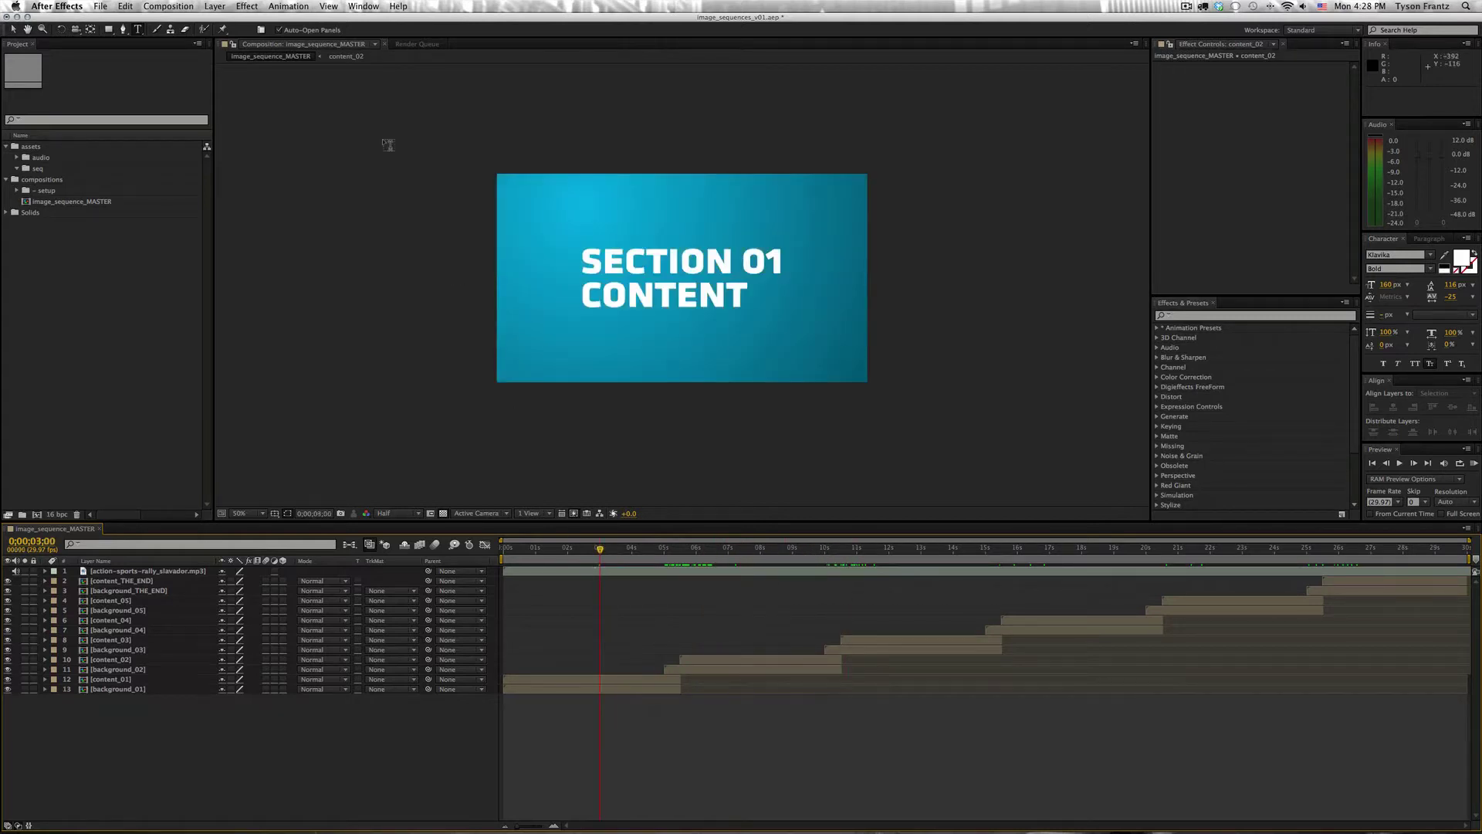
- Add the image_sequence_MASTER composition from the project to the render queue
left_click(417, 44)
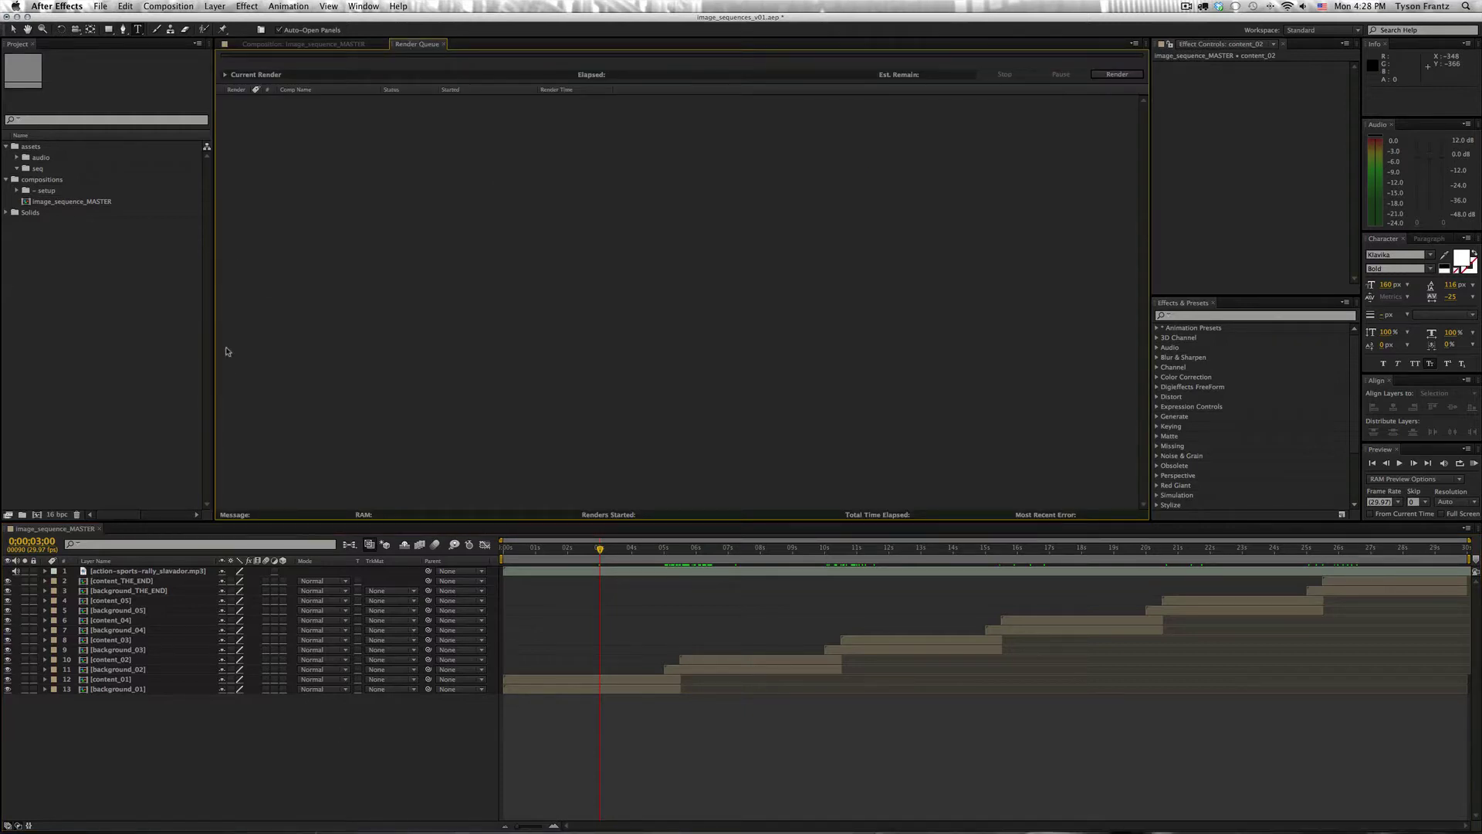
left_click(129, 255)
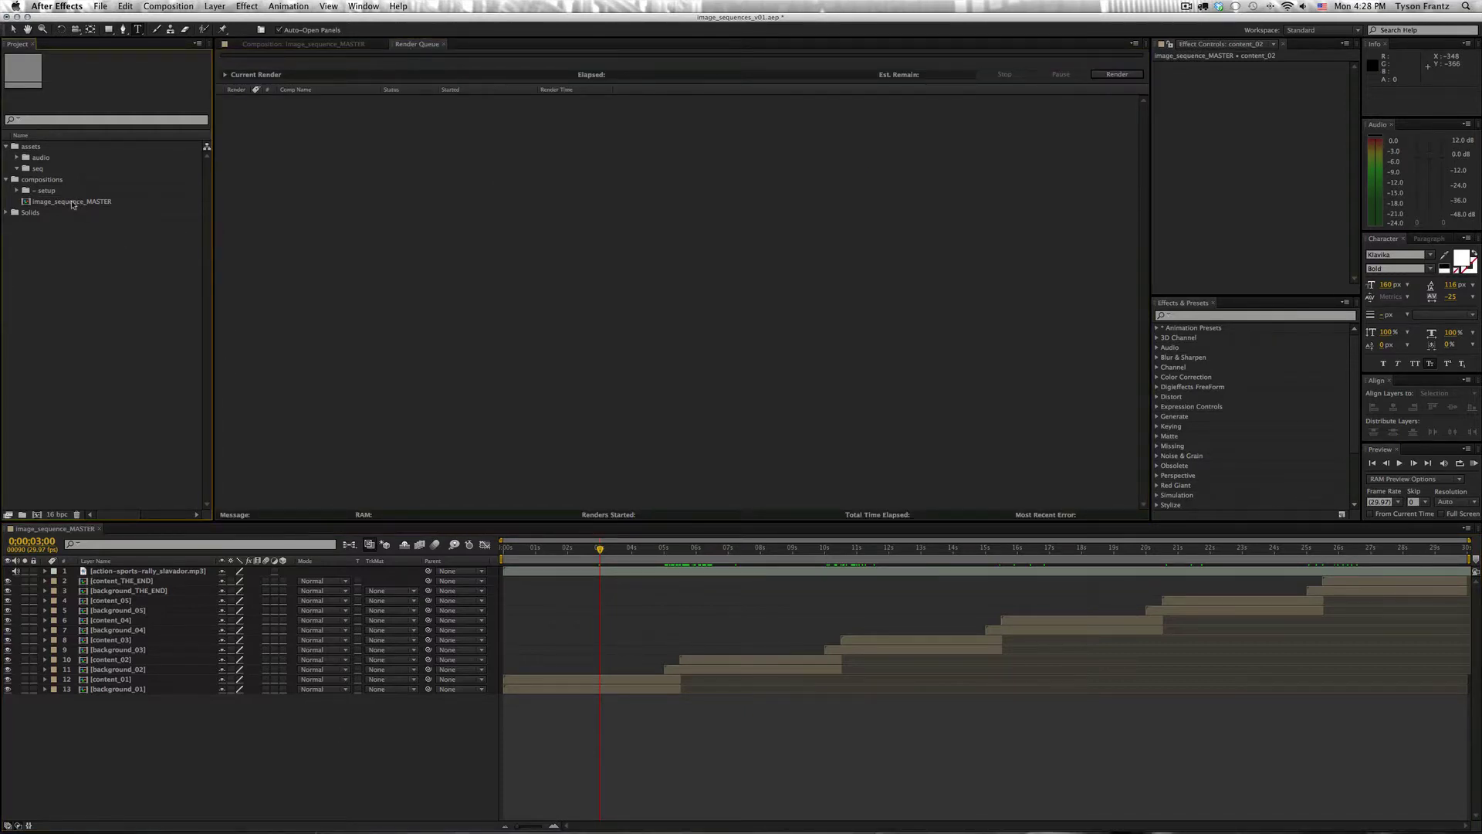
left_click_drag(72, 205, 329, 152)
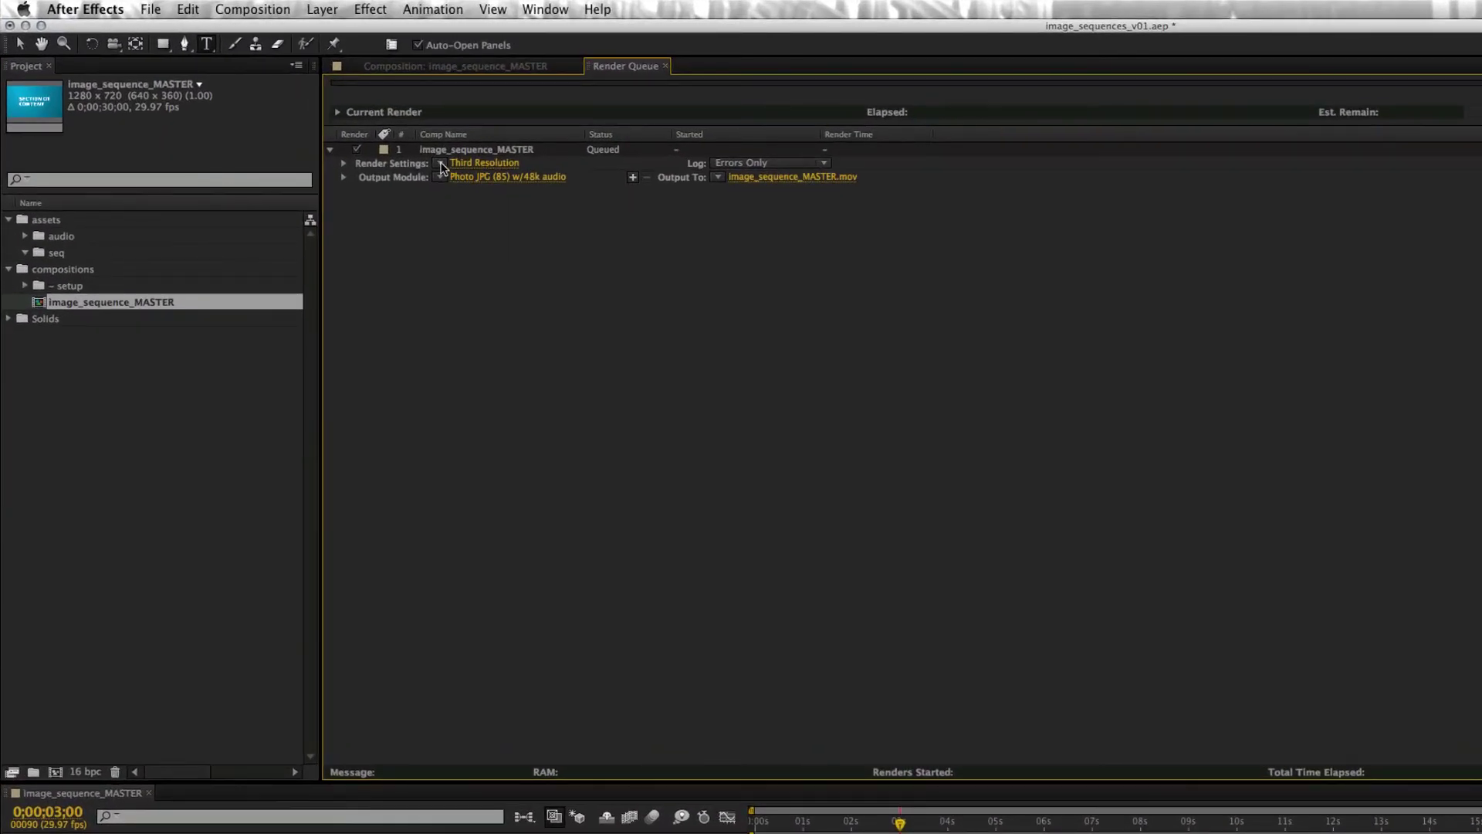
- Set the queued composition's render settings to Best Settings and its output module to Photoshop
left_click(441, 165)
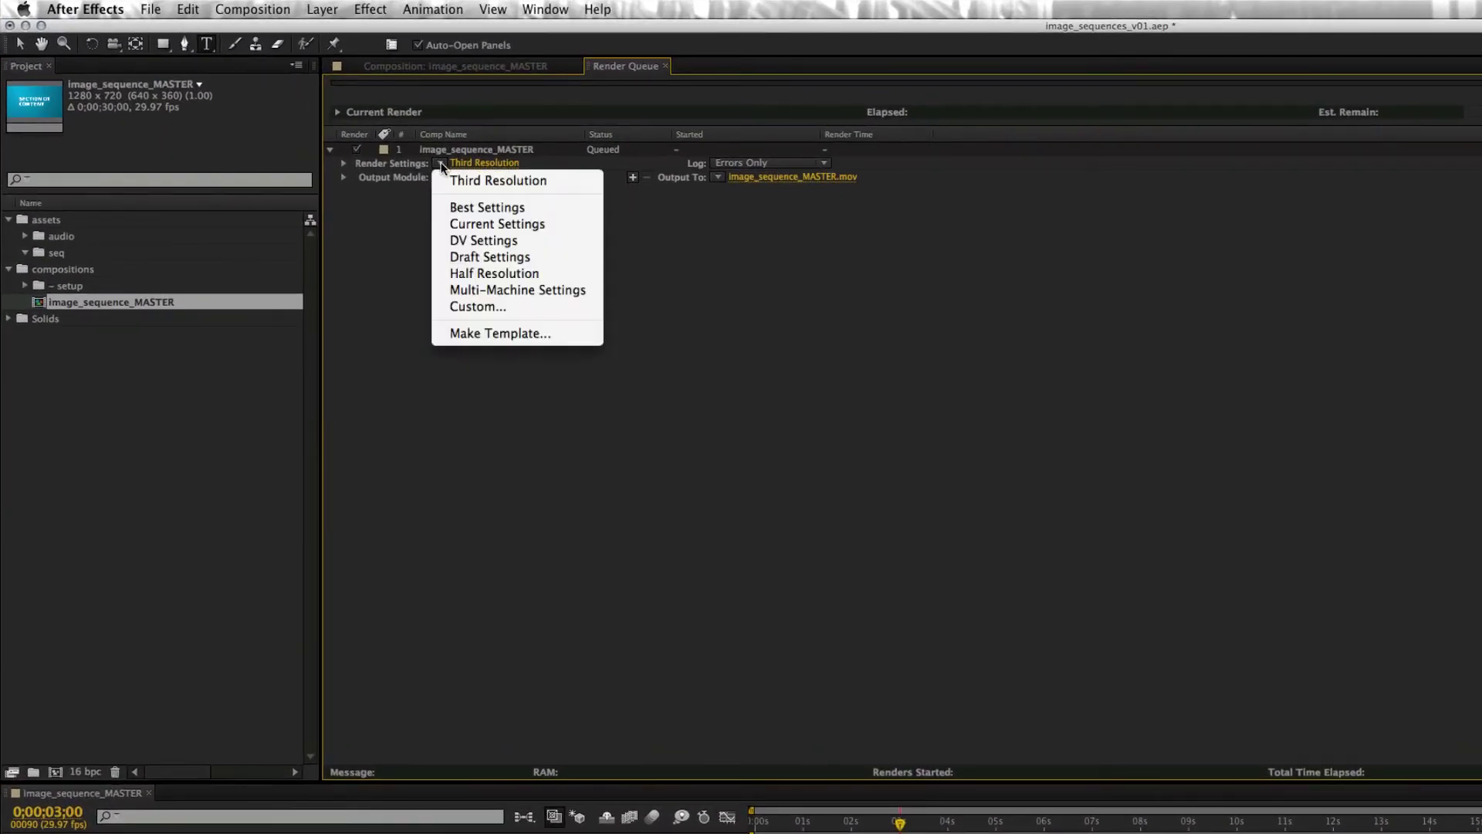
left_click(466, 208)
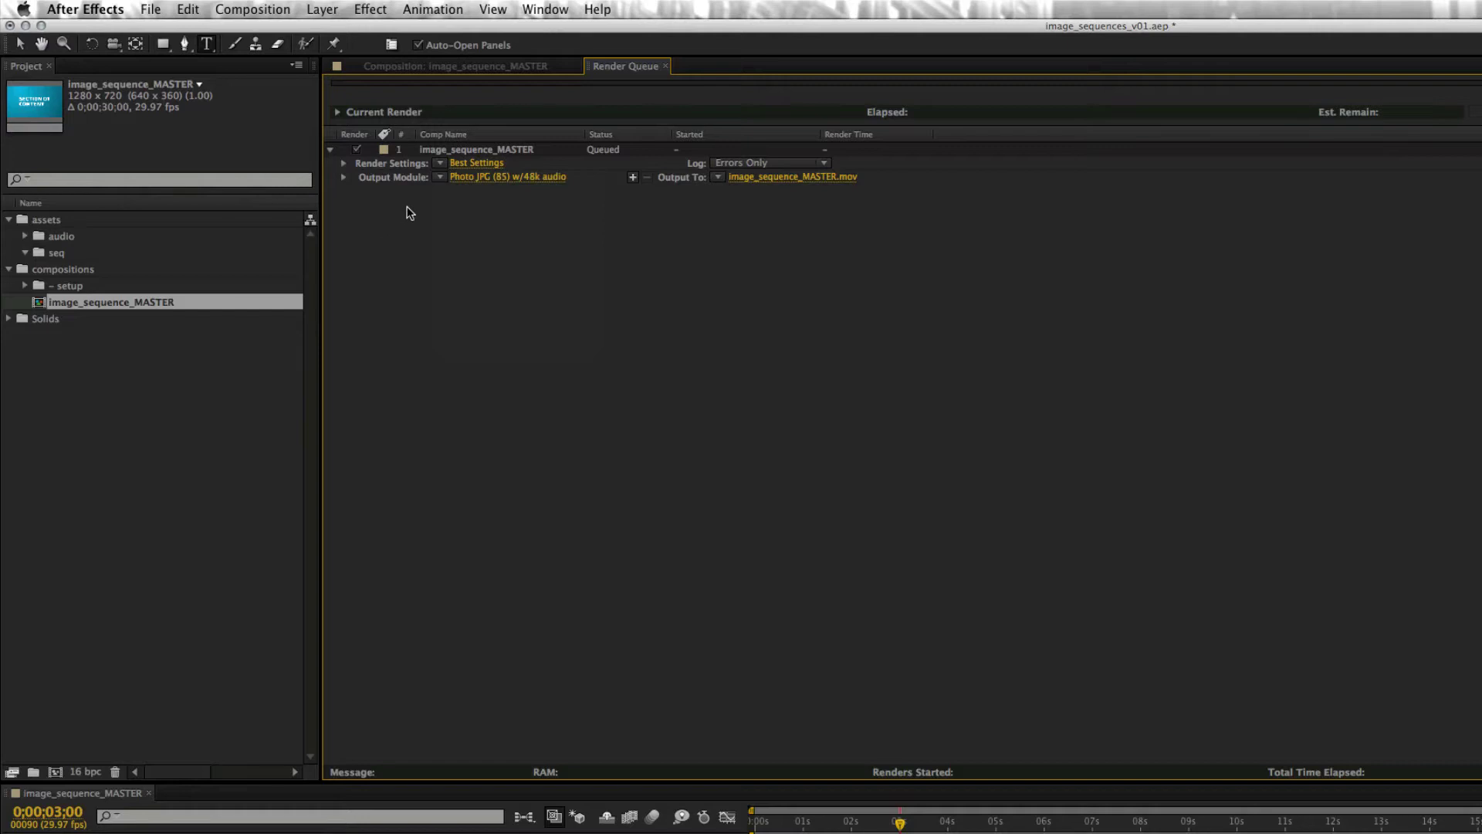
left_click(440, 177)
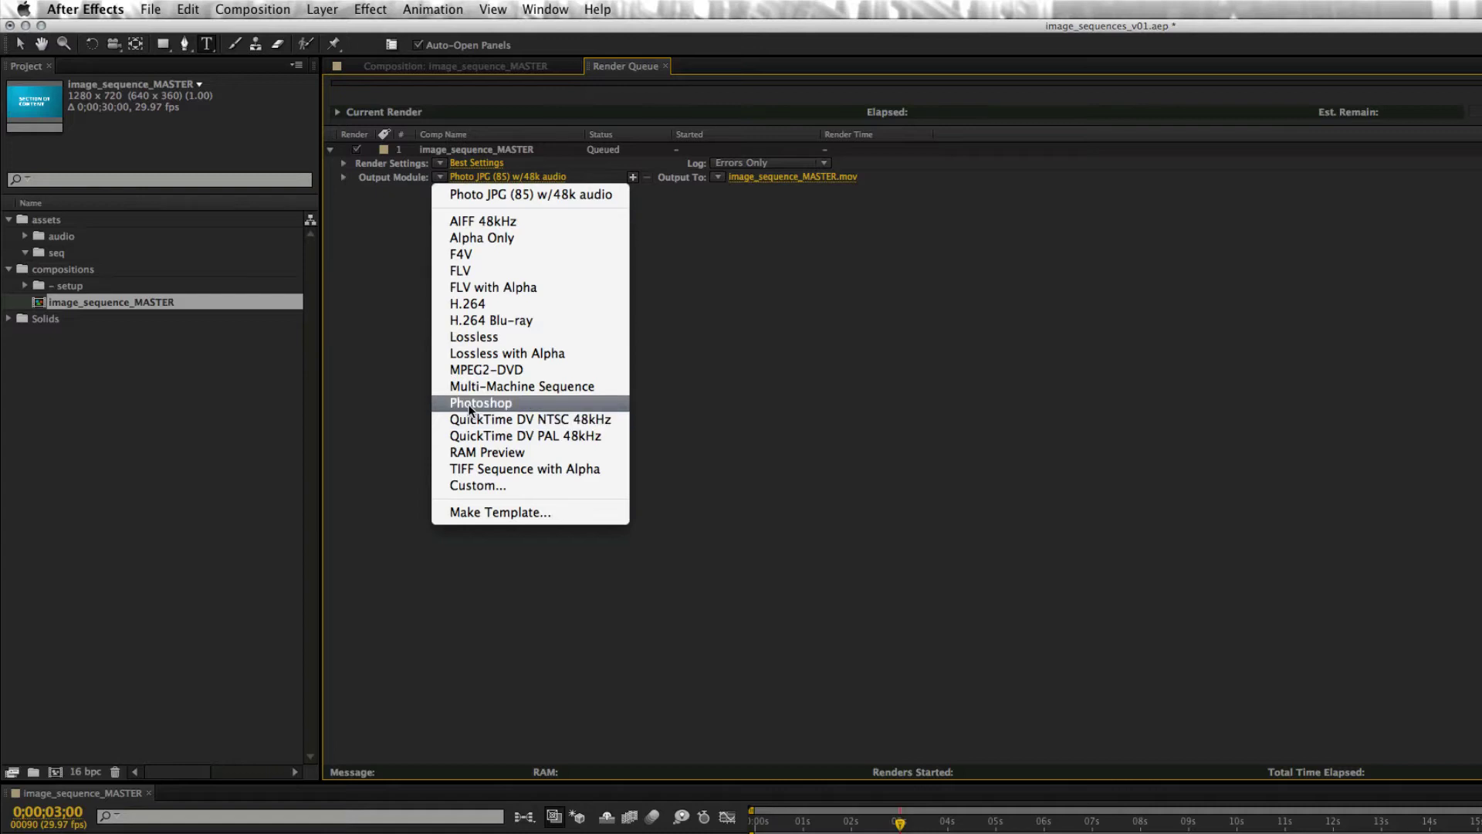
left_click(394, 233)
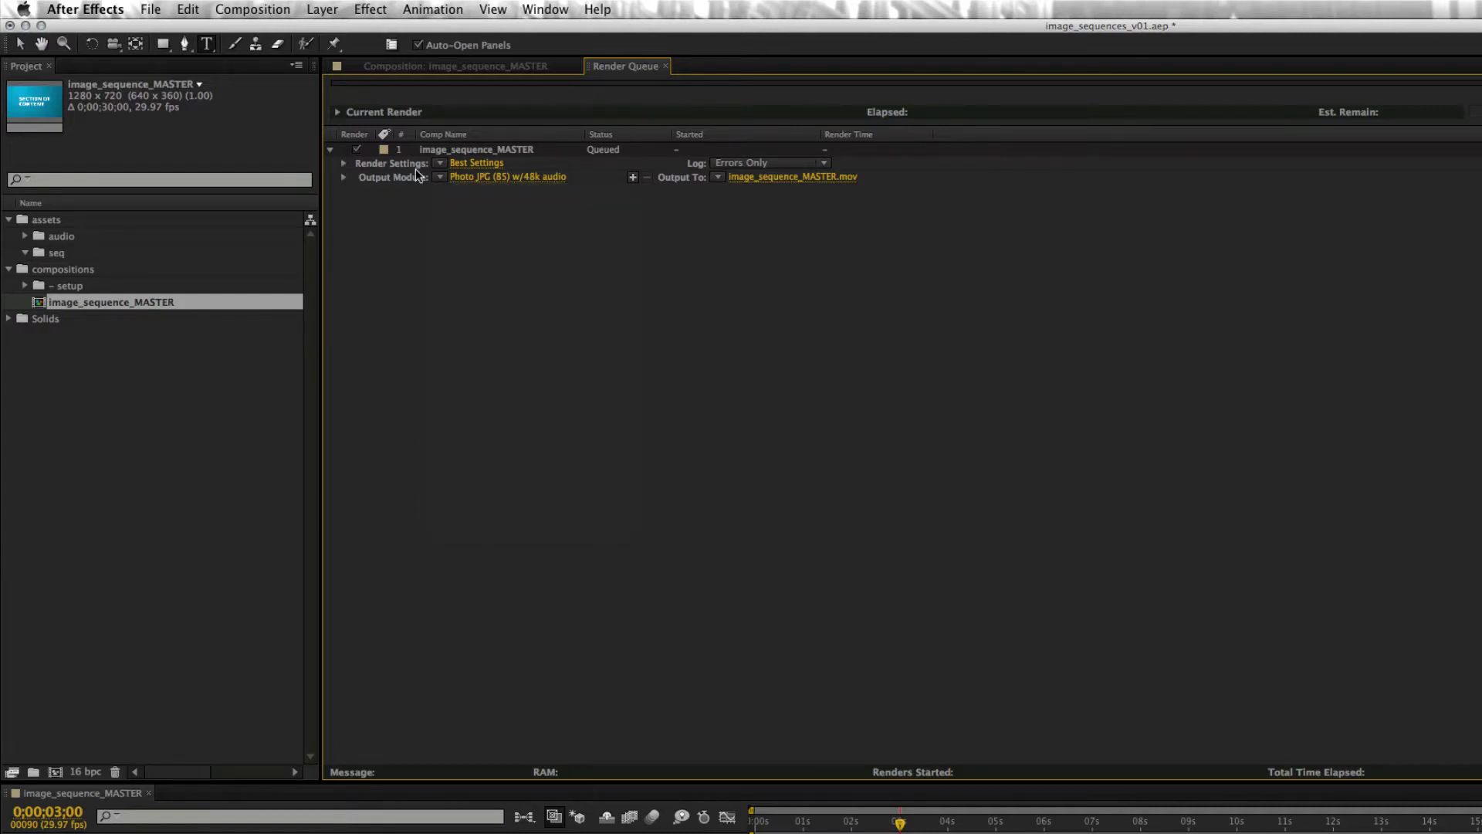
left_click(441, 177)
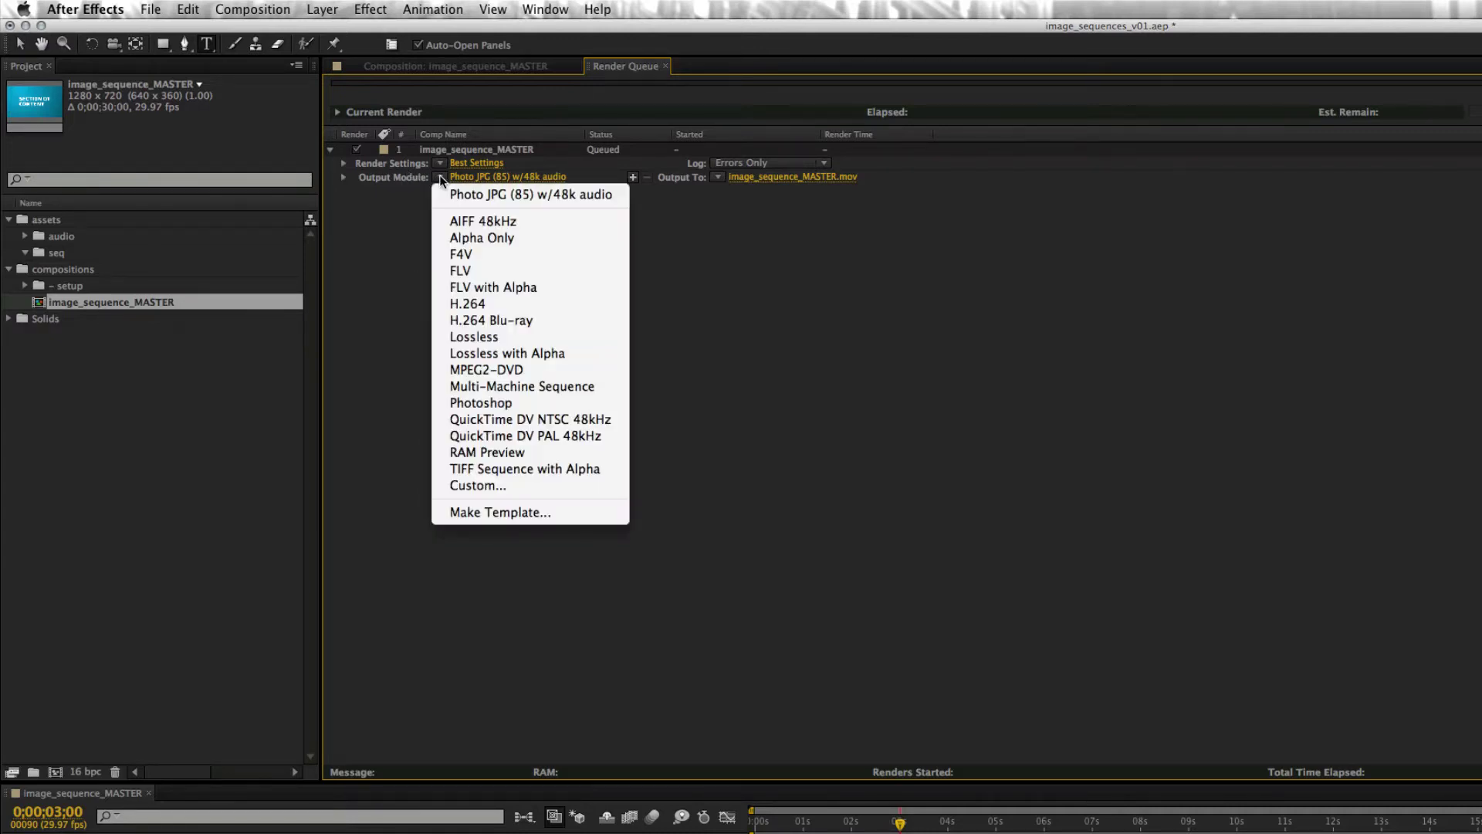
left_click(495, 402)
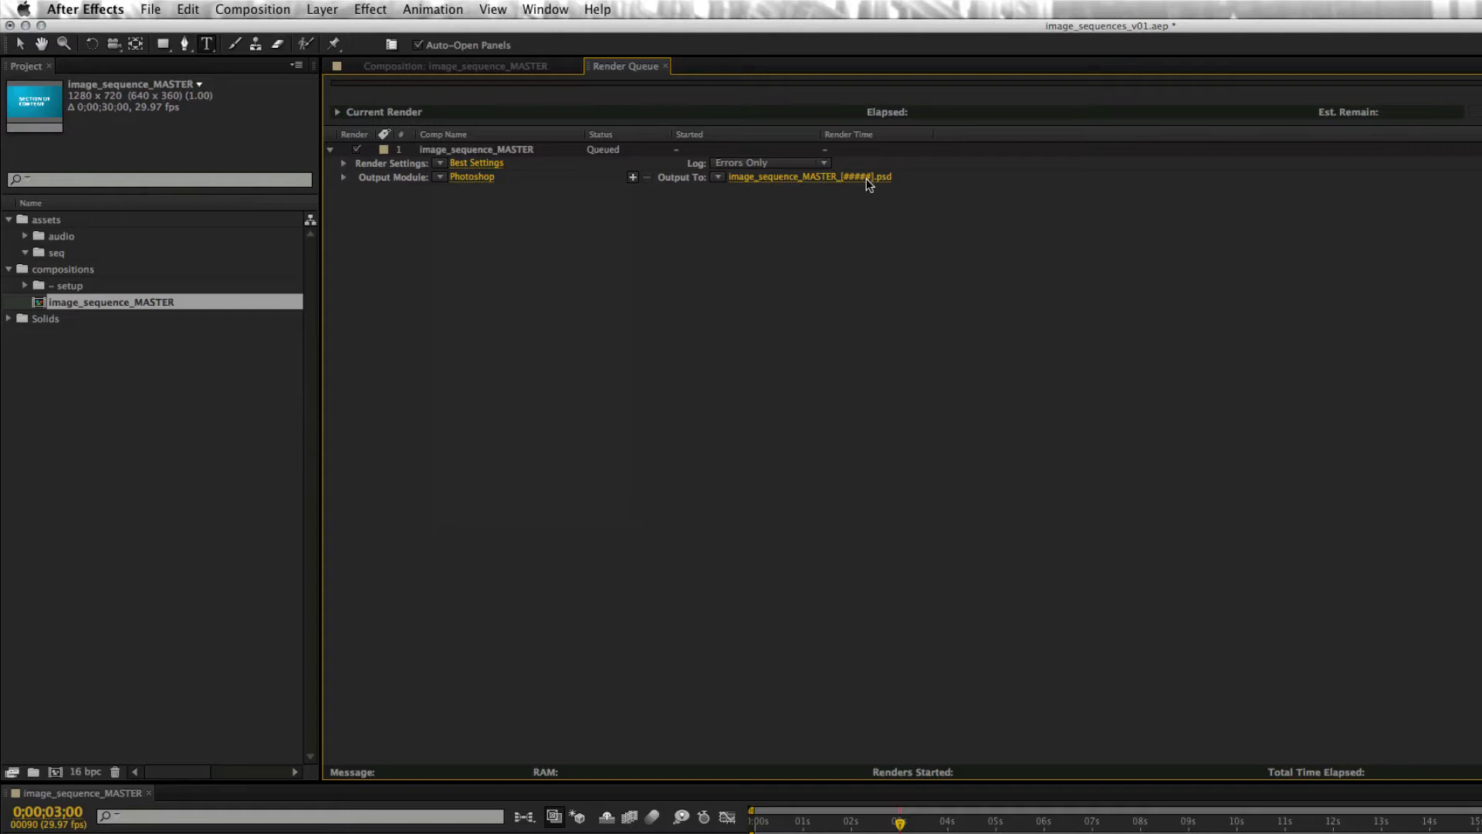
- Open the output destination settings and shorten the file name to image_sequence_[#####], keeping the queue entry behind the dialog visible
left_click(824, 177)
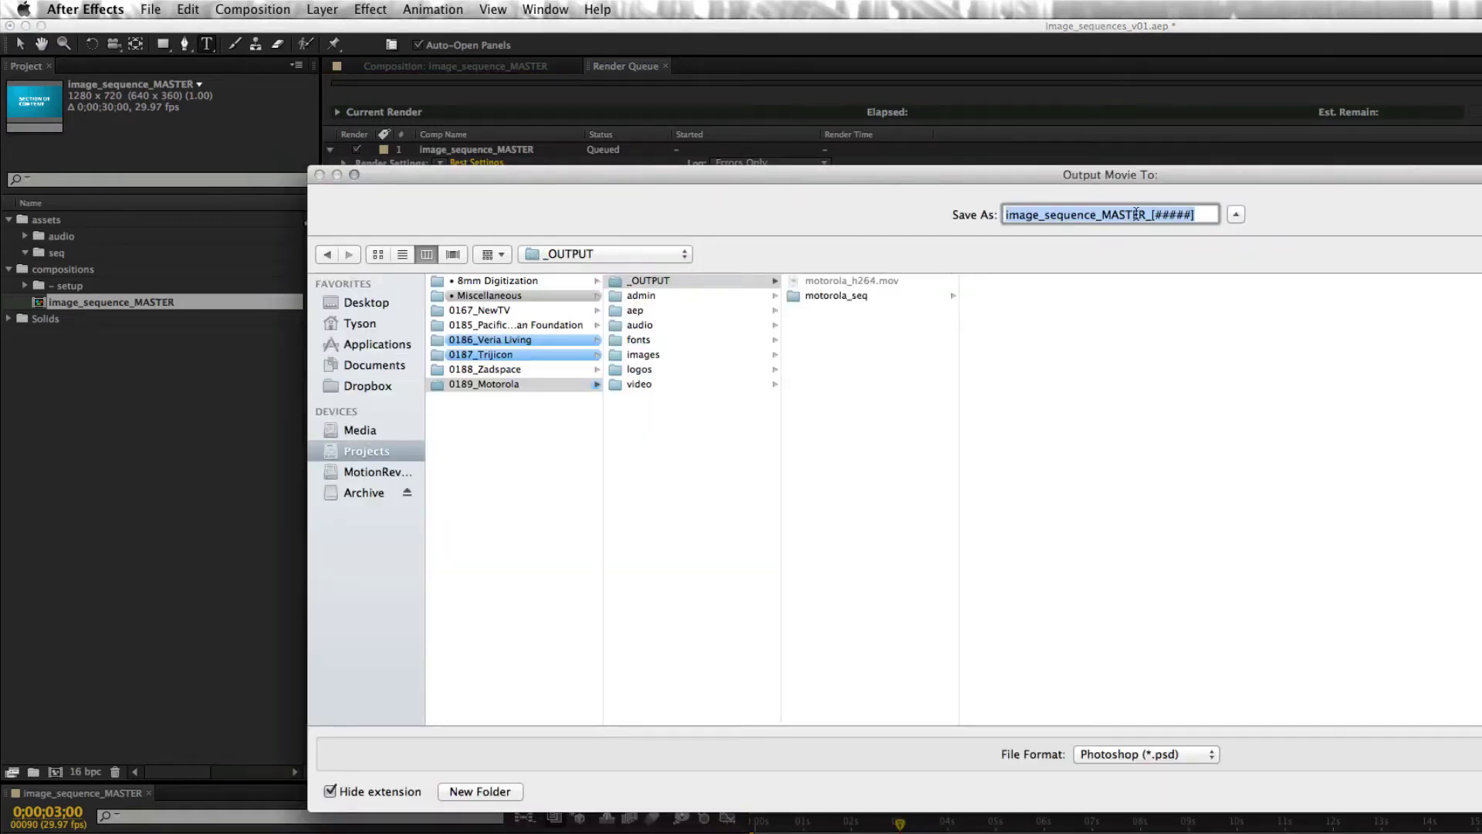
left_click(1148, 214)
key("BackSpace")
key("BackSpace")
key("BackSpace")
key("BackSpace")
key("BackSpace")
key("BackSpace")
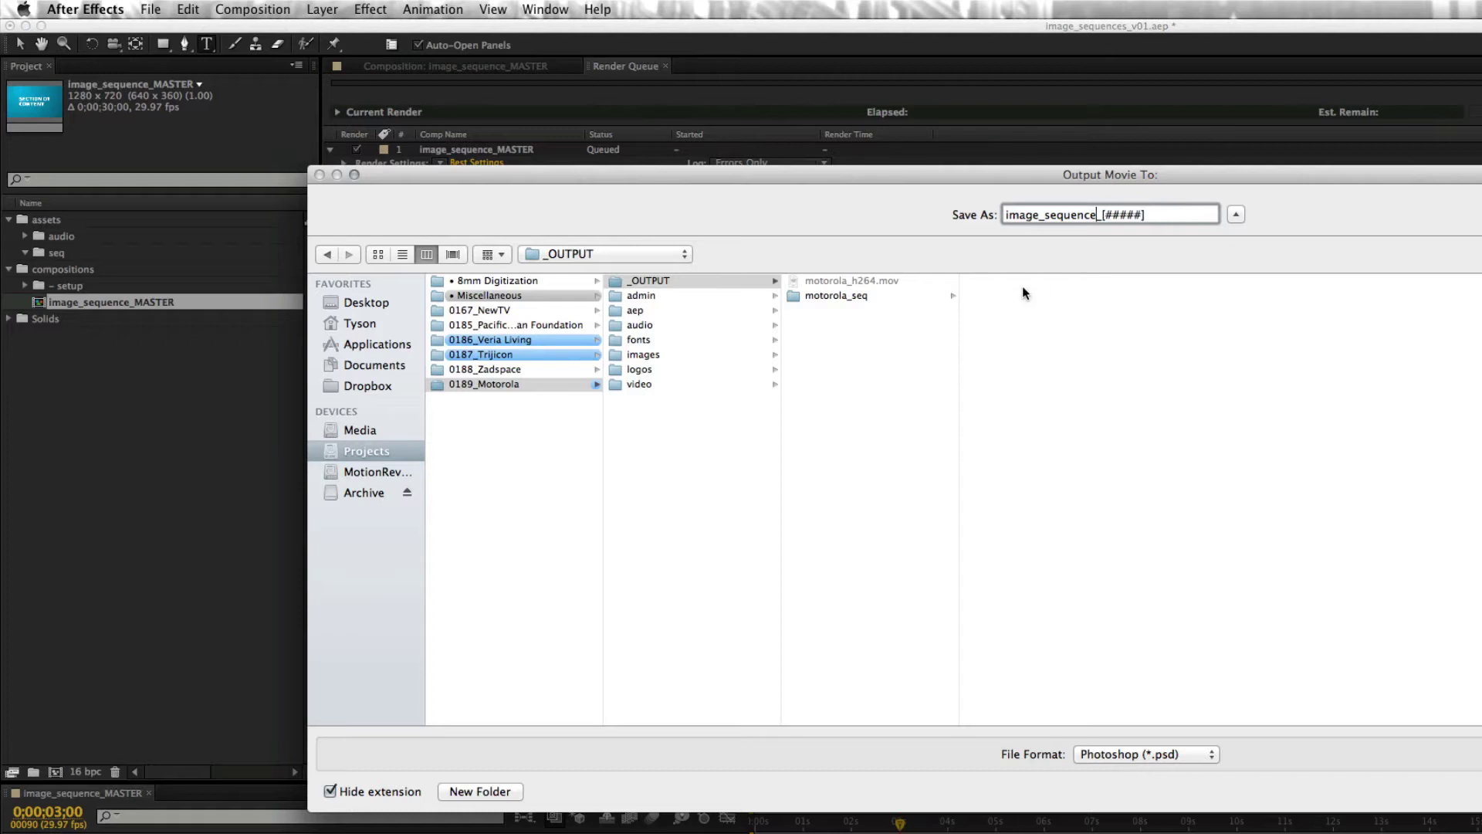
left_click_drag(909, 173, 887, 205)
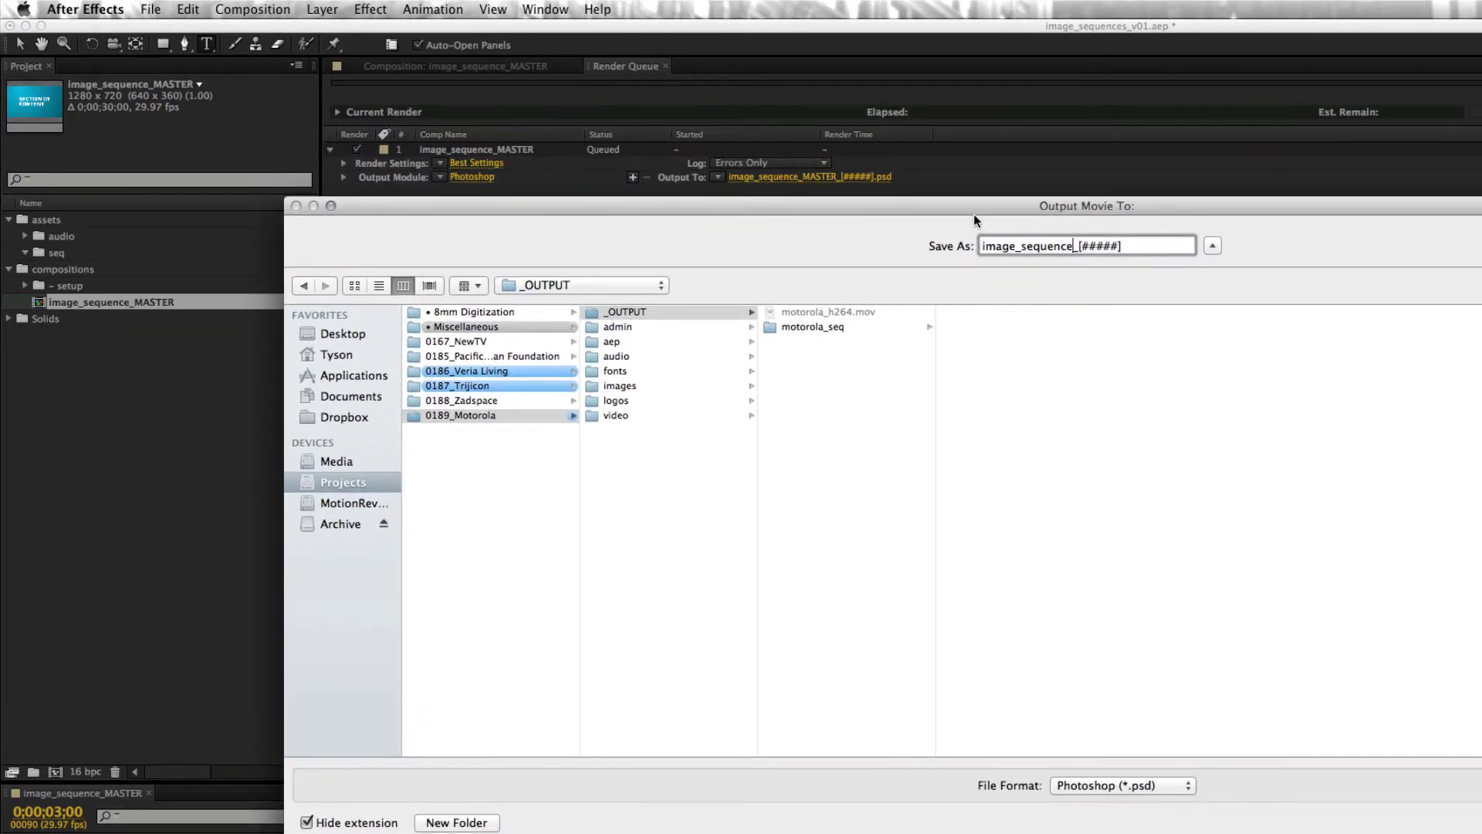
left_click_drag(977, 191, 973, 195)
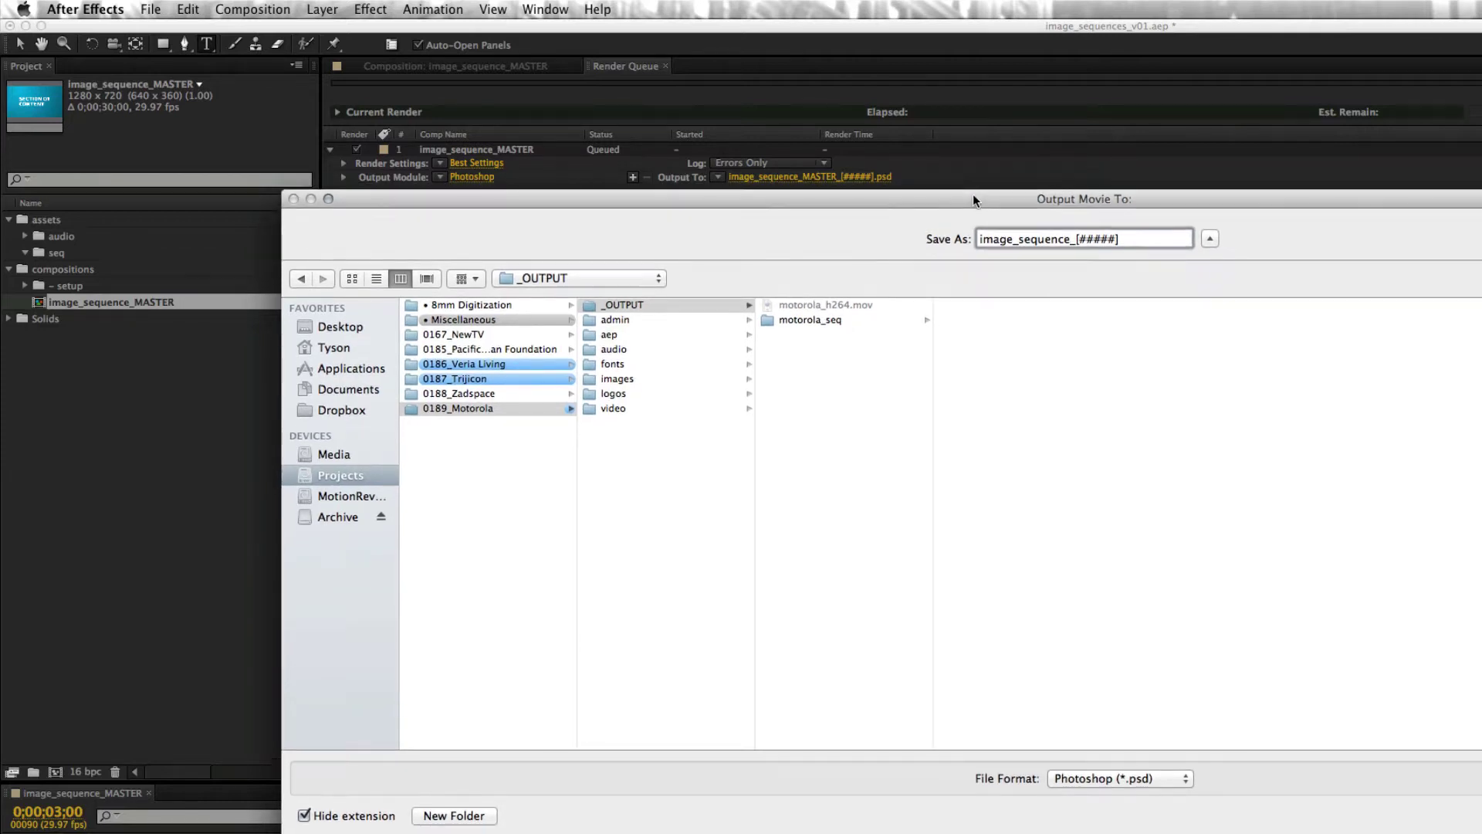
- Highlight the [#####] frame-number placeholder at the end of the output file name
key("End")
key("shift+Left")
key("shift+Left")
key("shift+Left")
key("shift+Left")
key("shift+Left")
key("shift+Left")
key("shift+Left")
- Browse the output destination from the MotionRevolver drive through MASTER files, MotionRevolver.com and 06_Tutorials to the Tutorials folder
left_click(344, 496)
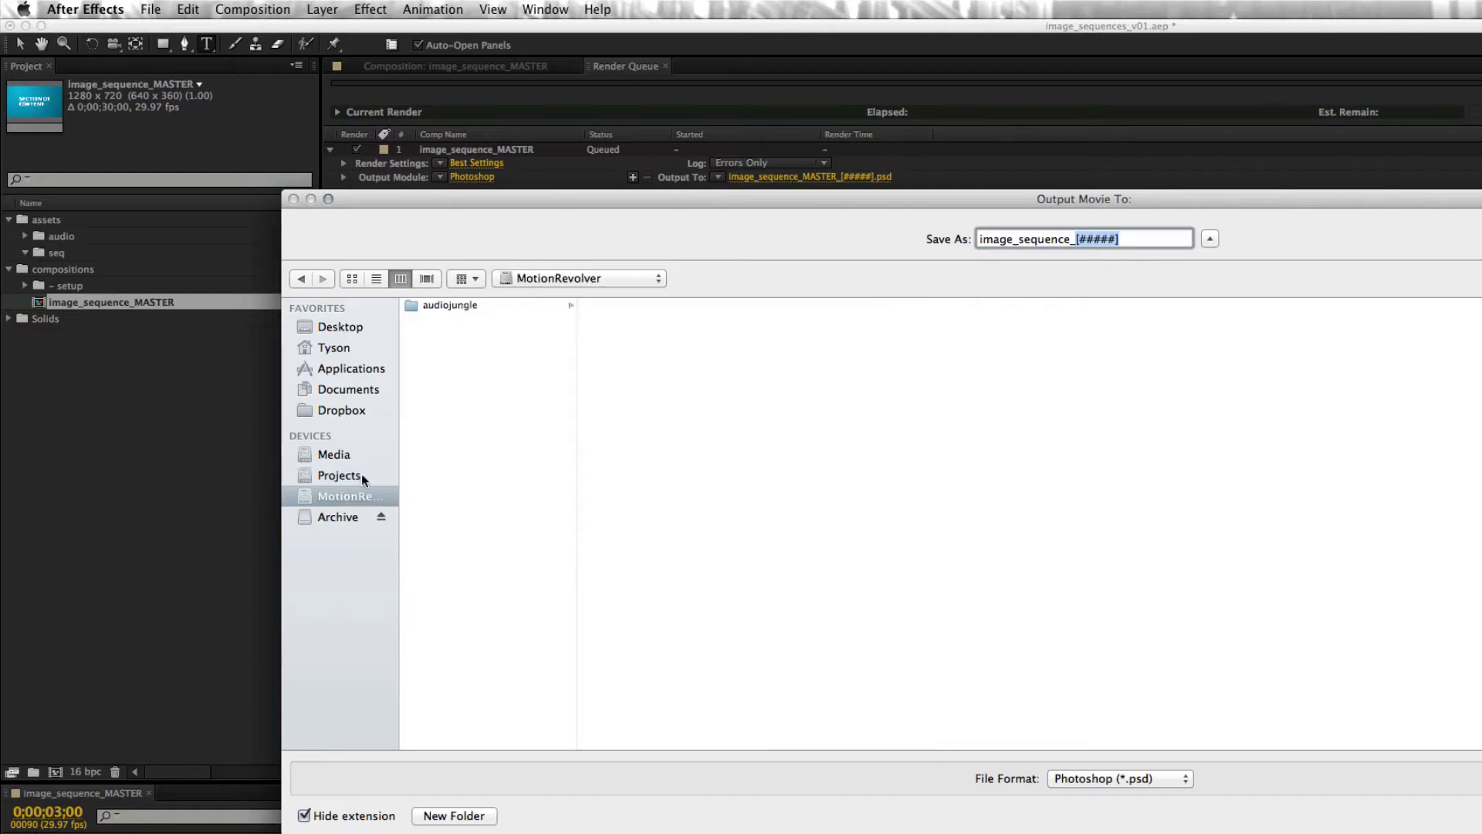
left_click(498, 306)
left_click(673, 305)
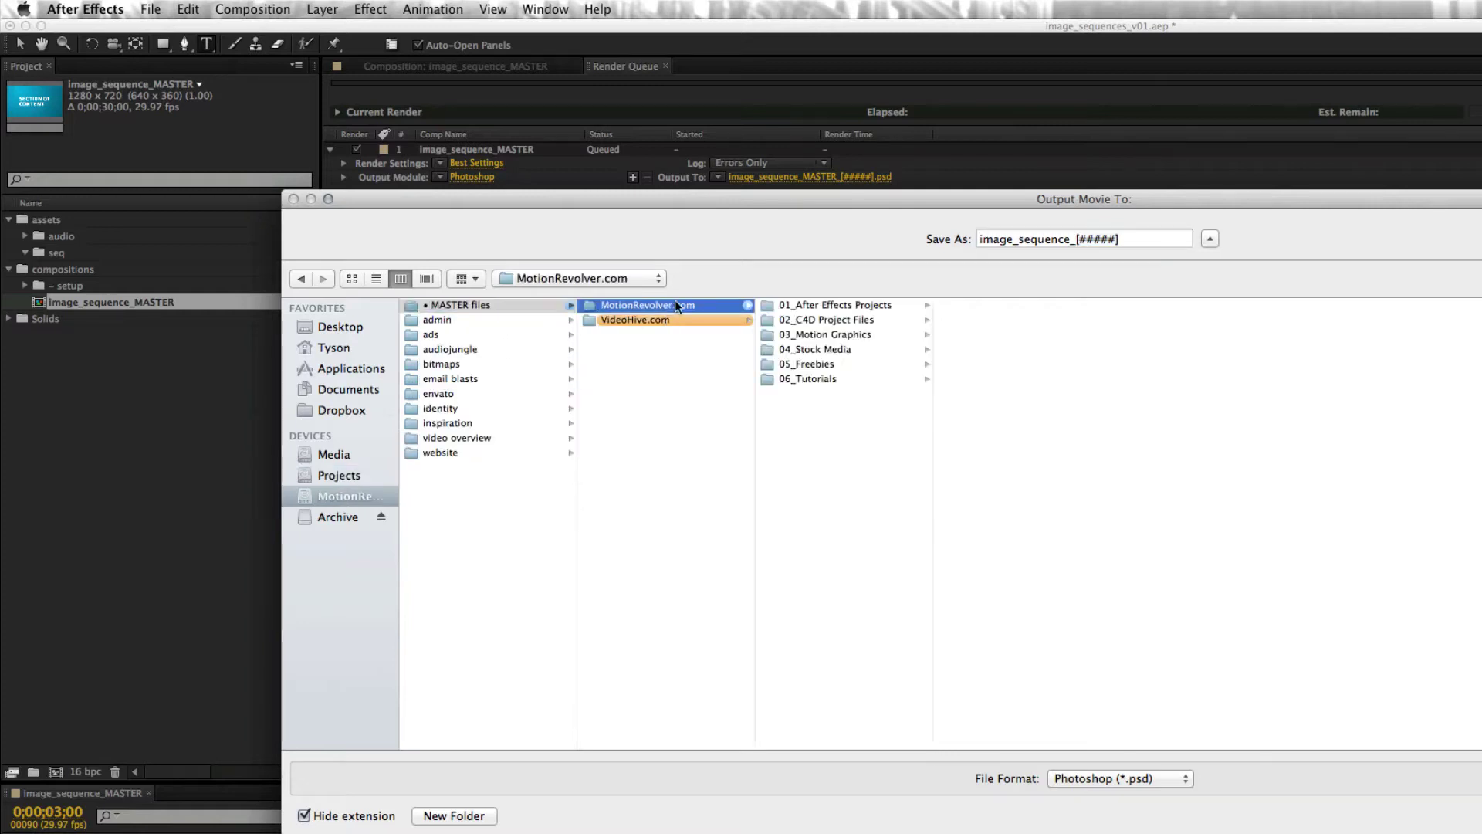
left_click(839, 363)
left_click(1049, 321)
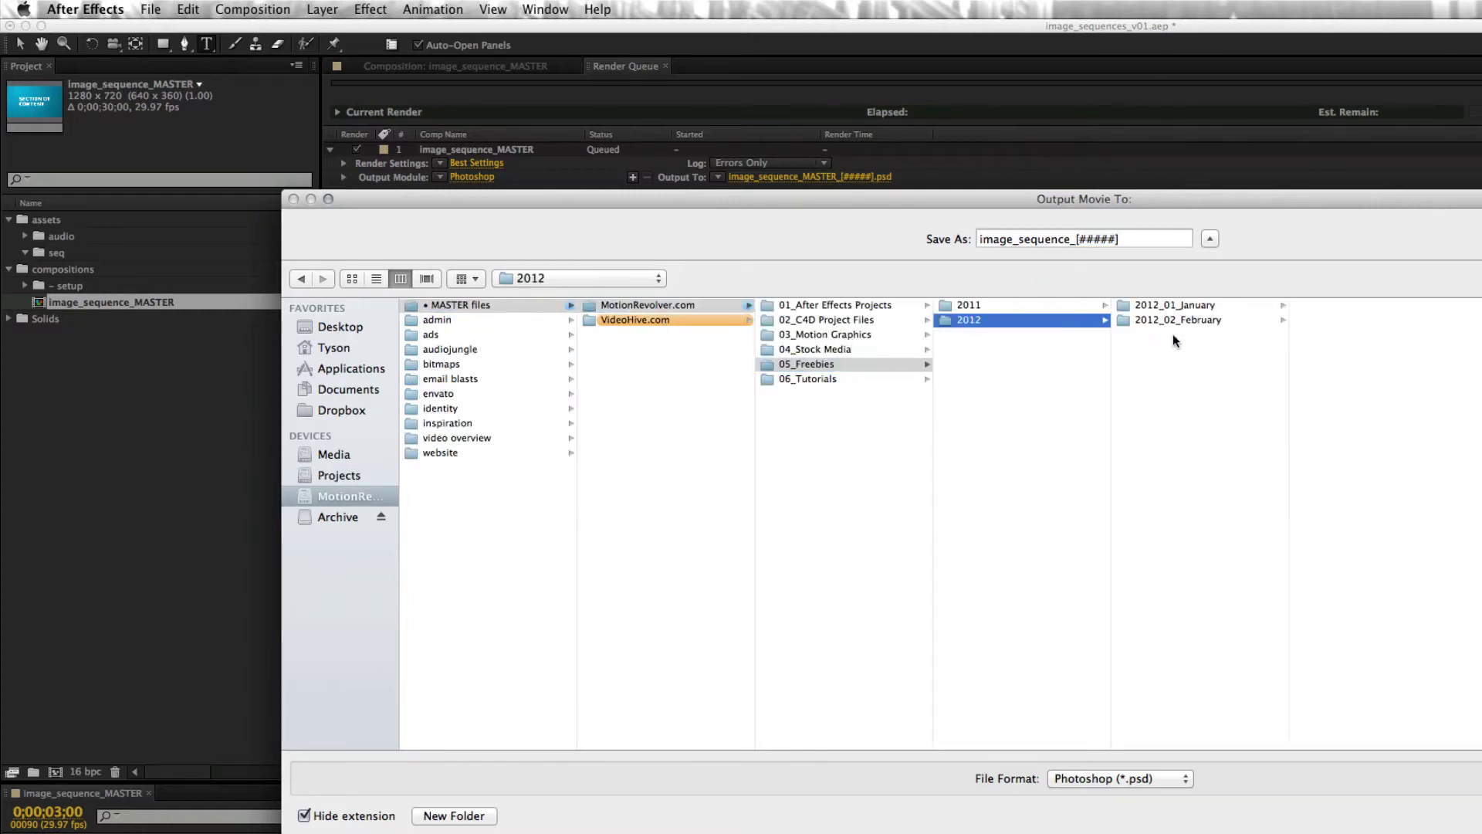
left_click(845, 375)
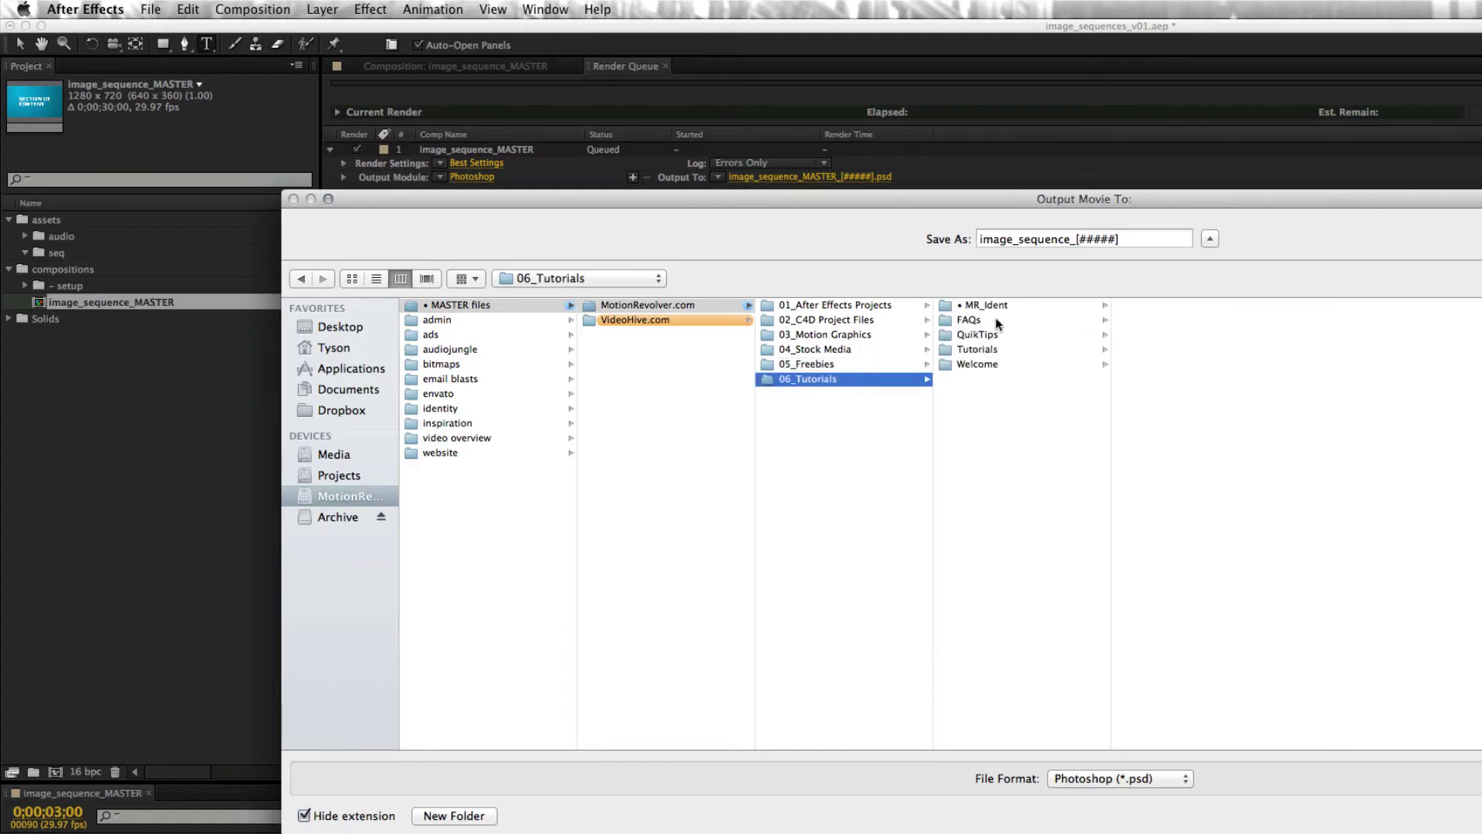
left_click(1028, 350)
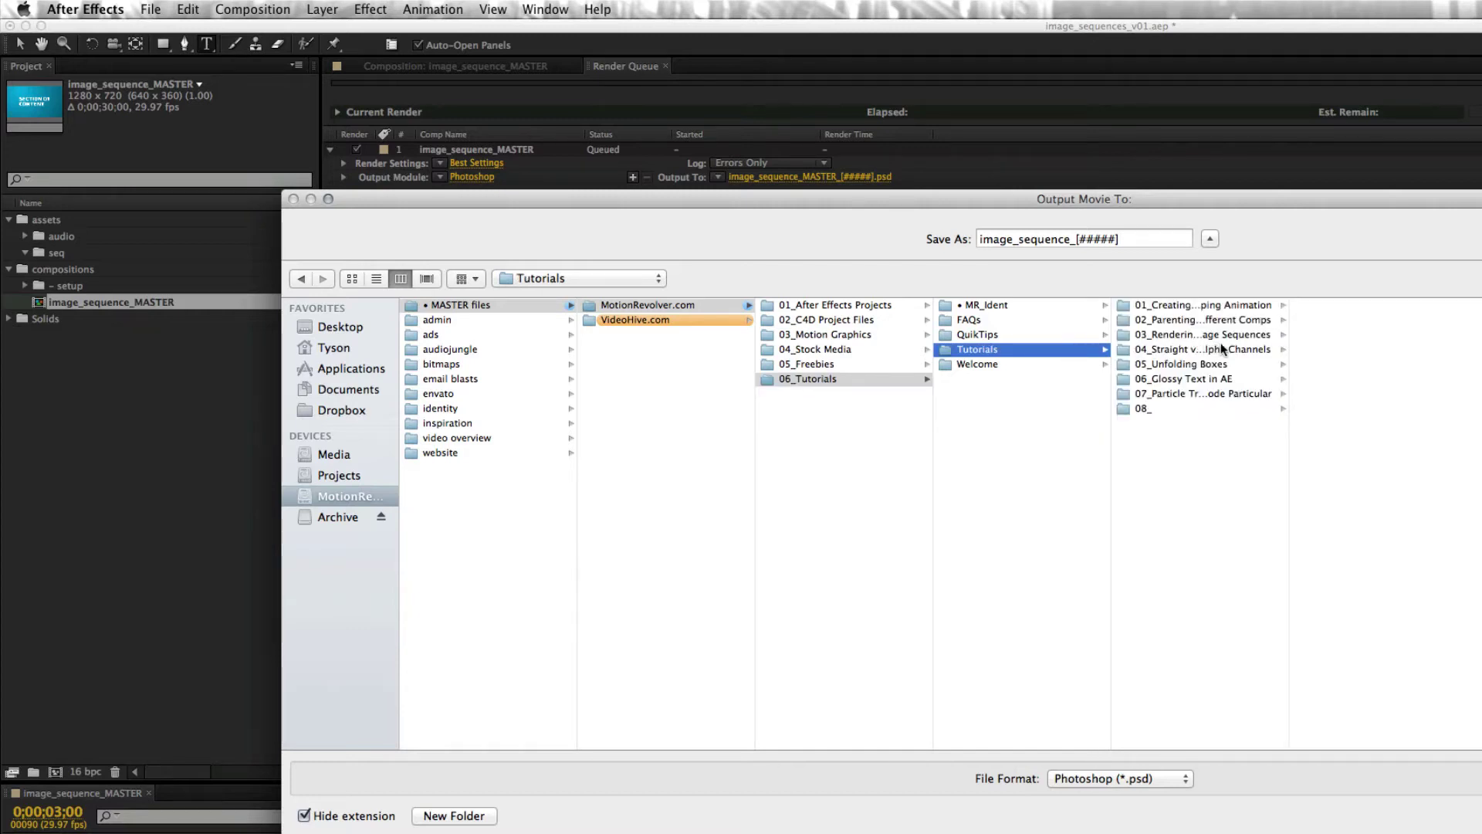
- Choose the seq folder inside _OUTPUT of the 03_Rendering Image Sequences tutorial as the output location
left_click_drag(1264, 196, 1229, 193)
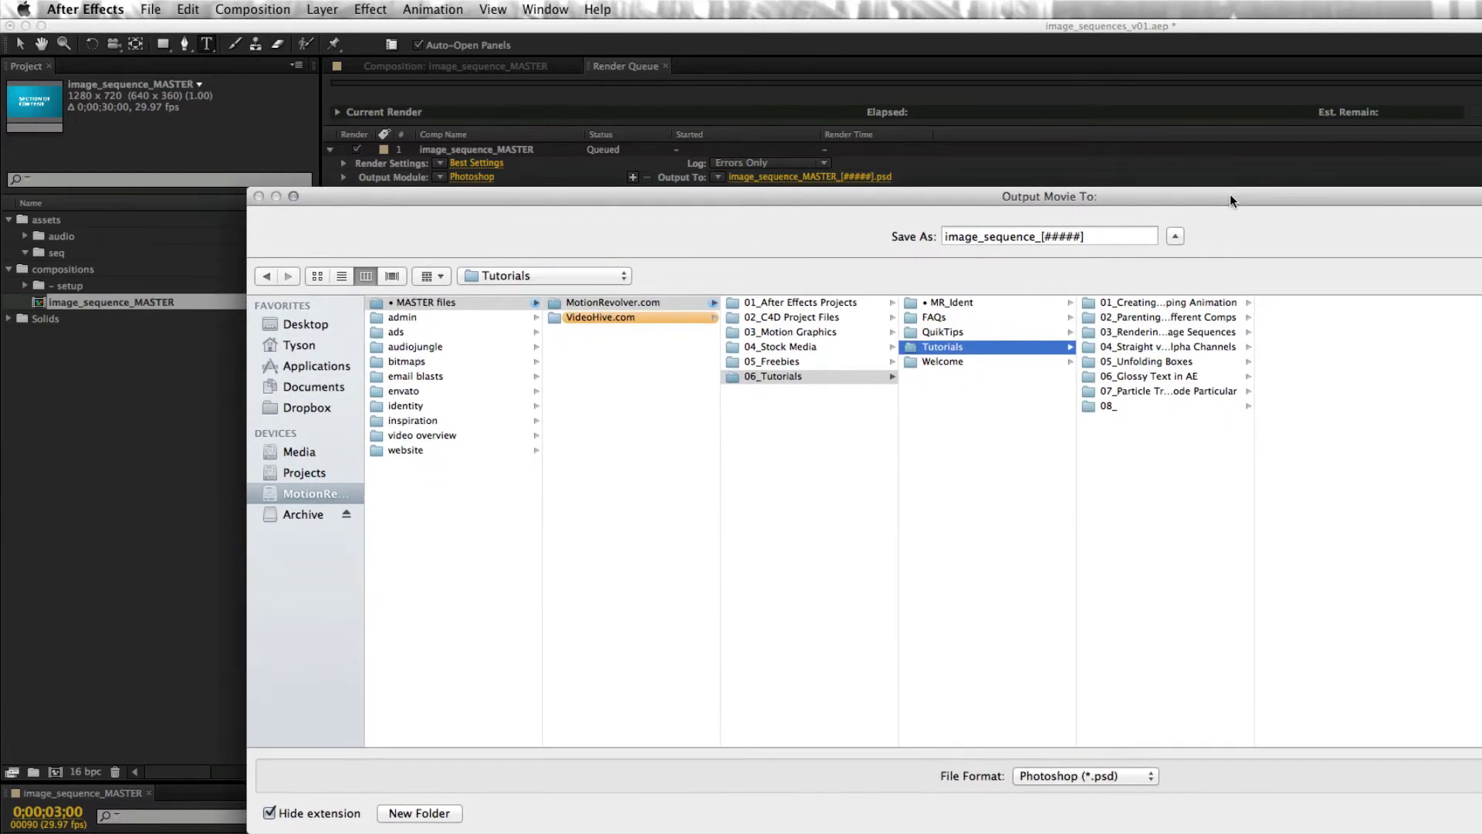
left_click_drag(1252, 377, 1286, 379)
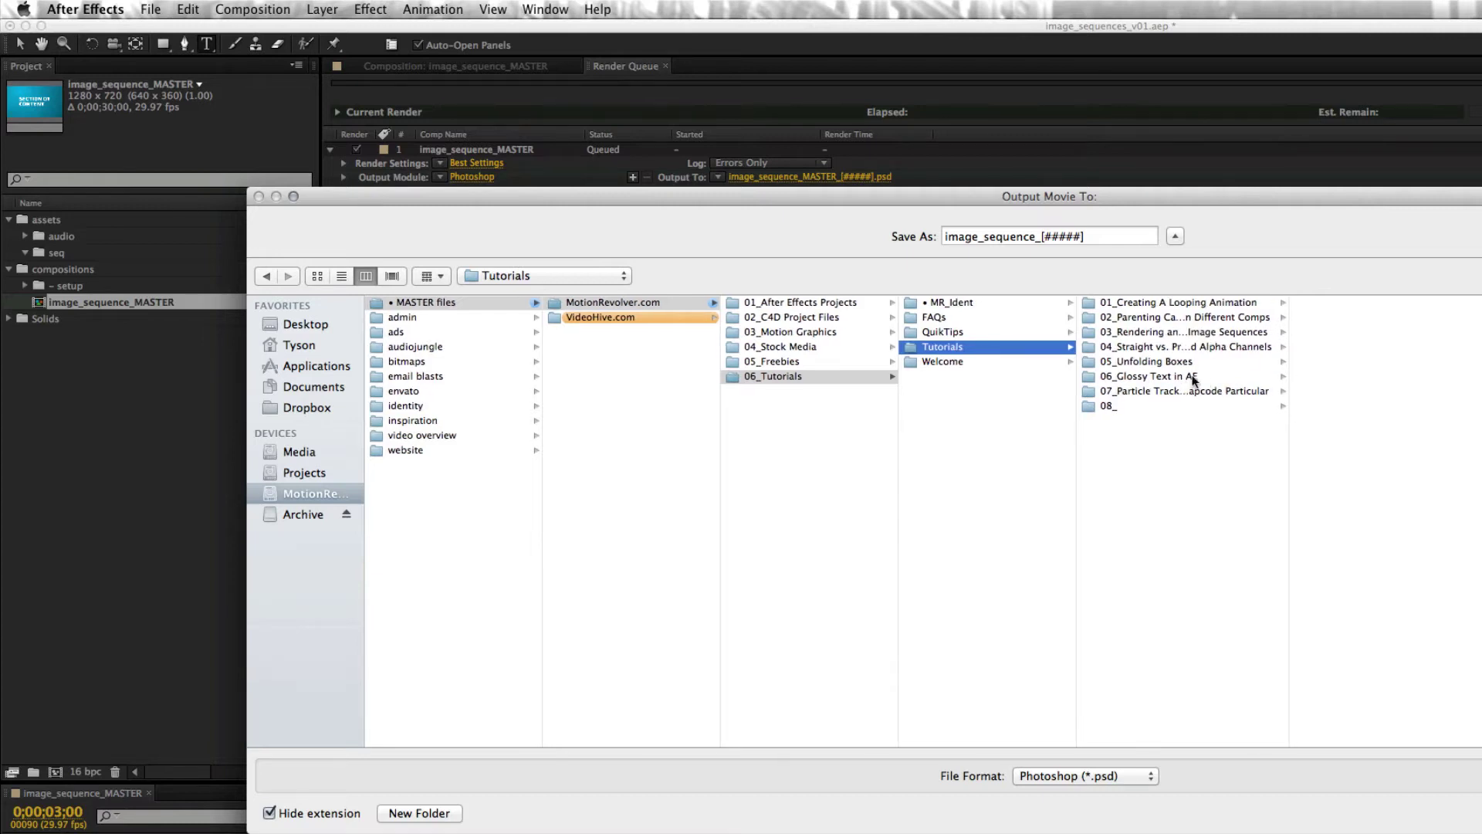
left_click(1221, 333)
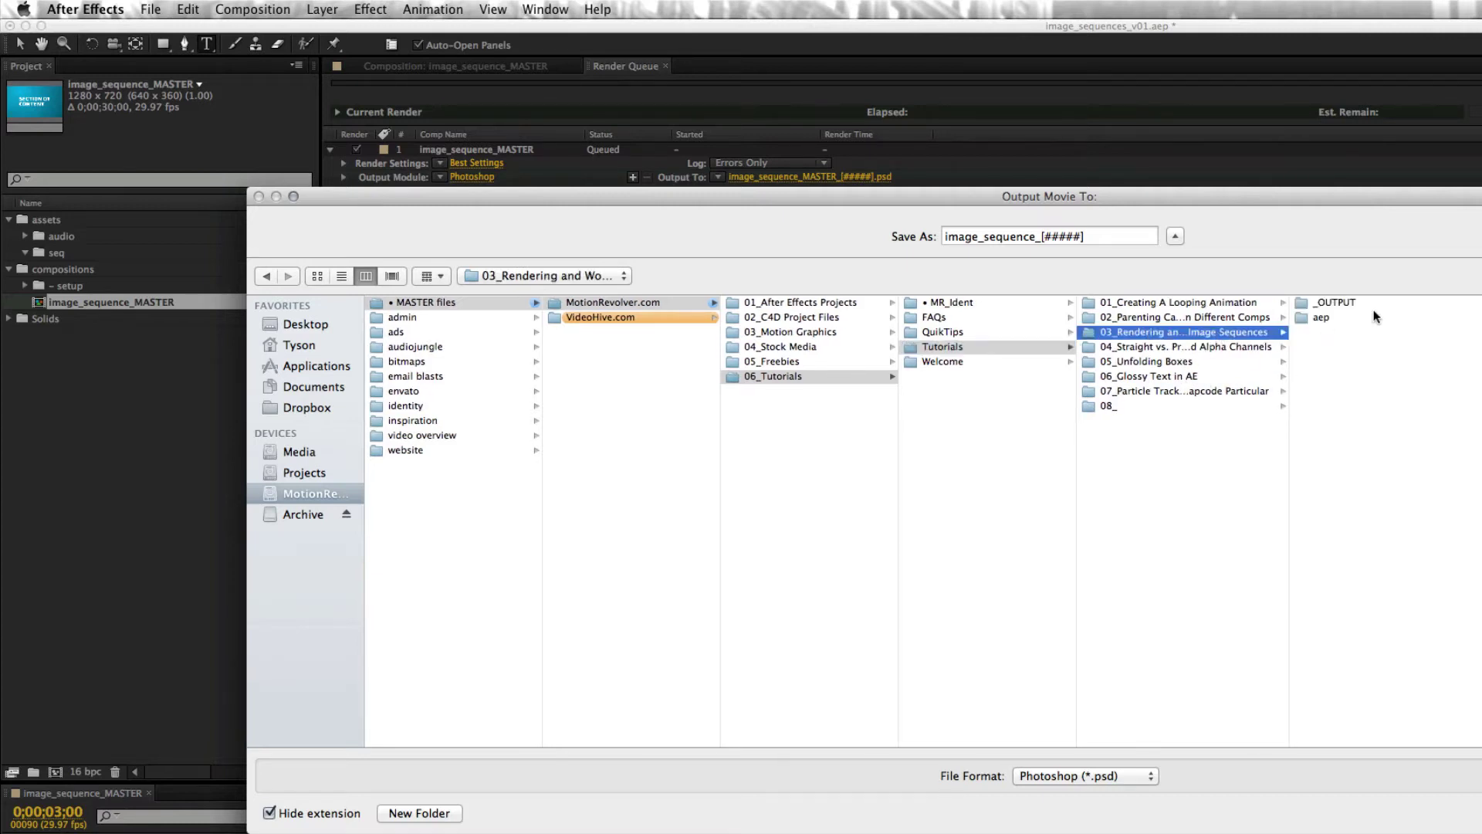
left_click(1336, 303)
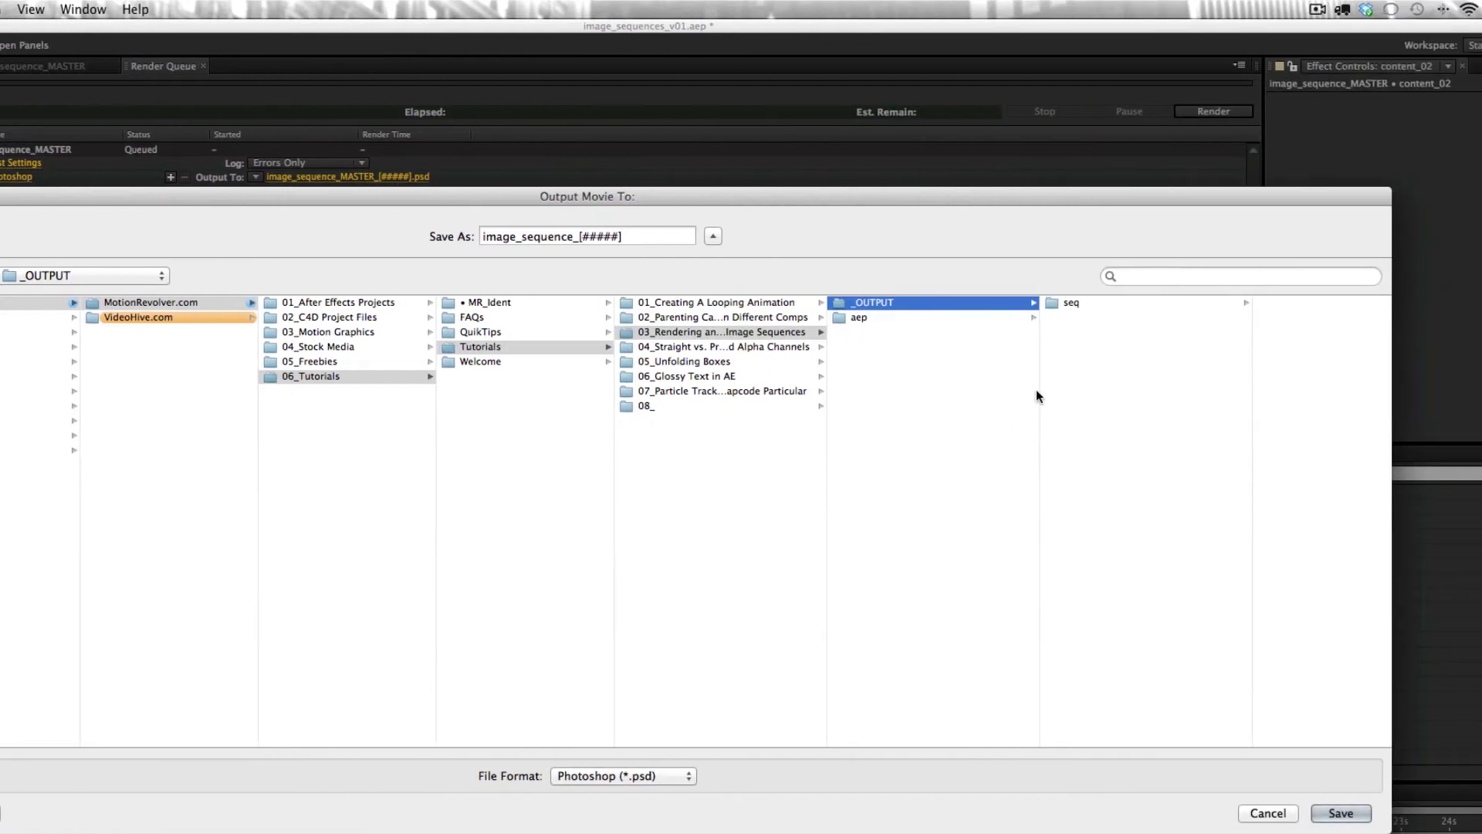
left_click(1084, 303)
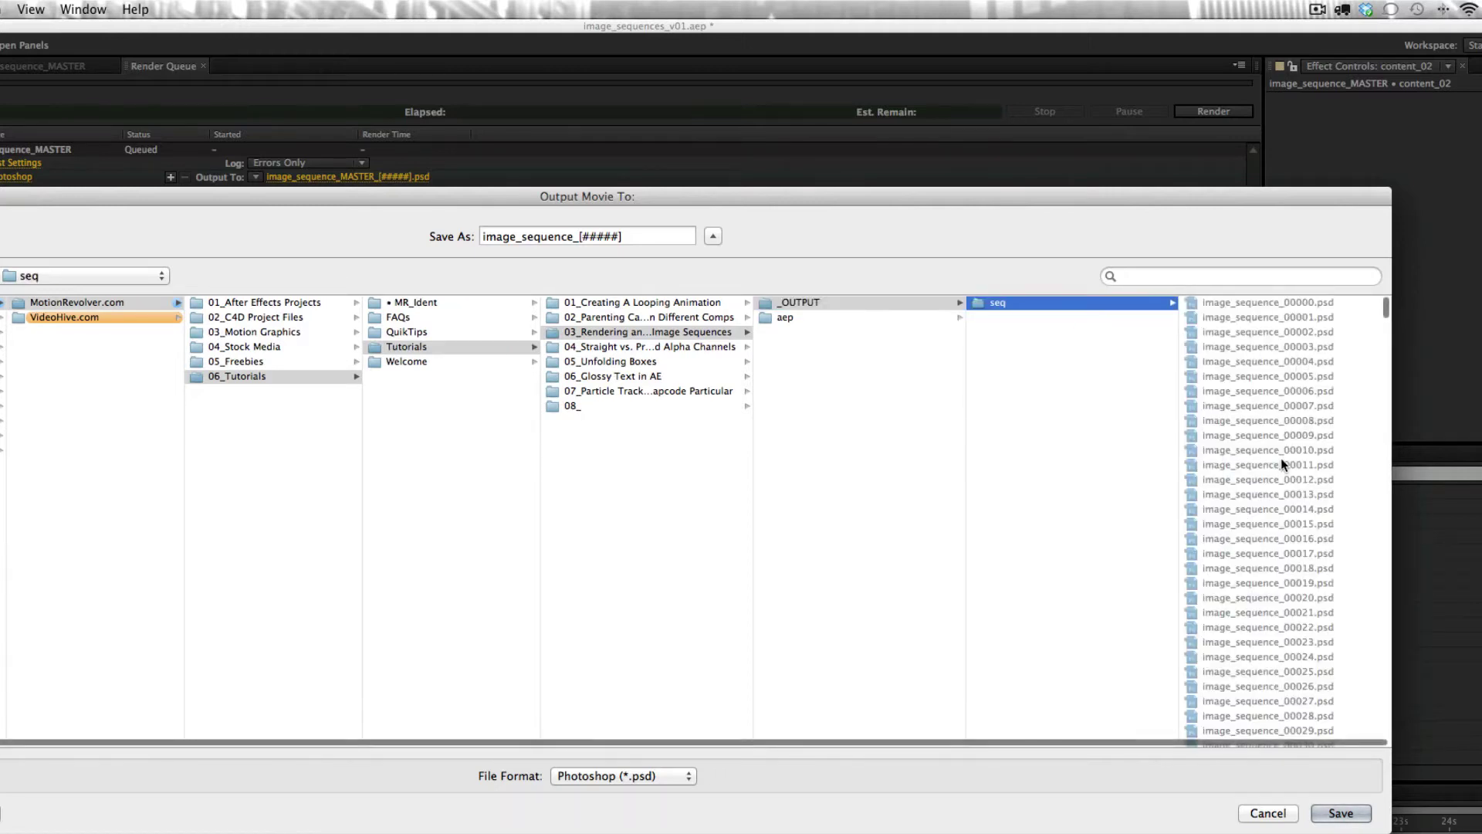
- Examine the numbered PSD frames already in the seq folder and leave the output destination settings without saving
scroll(1281, 457, "down", 5)
scroll(1280, 464, "down", 20)
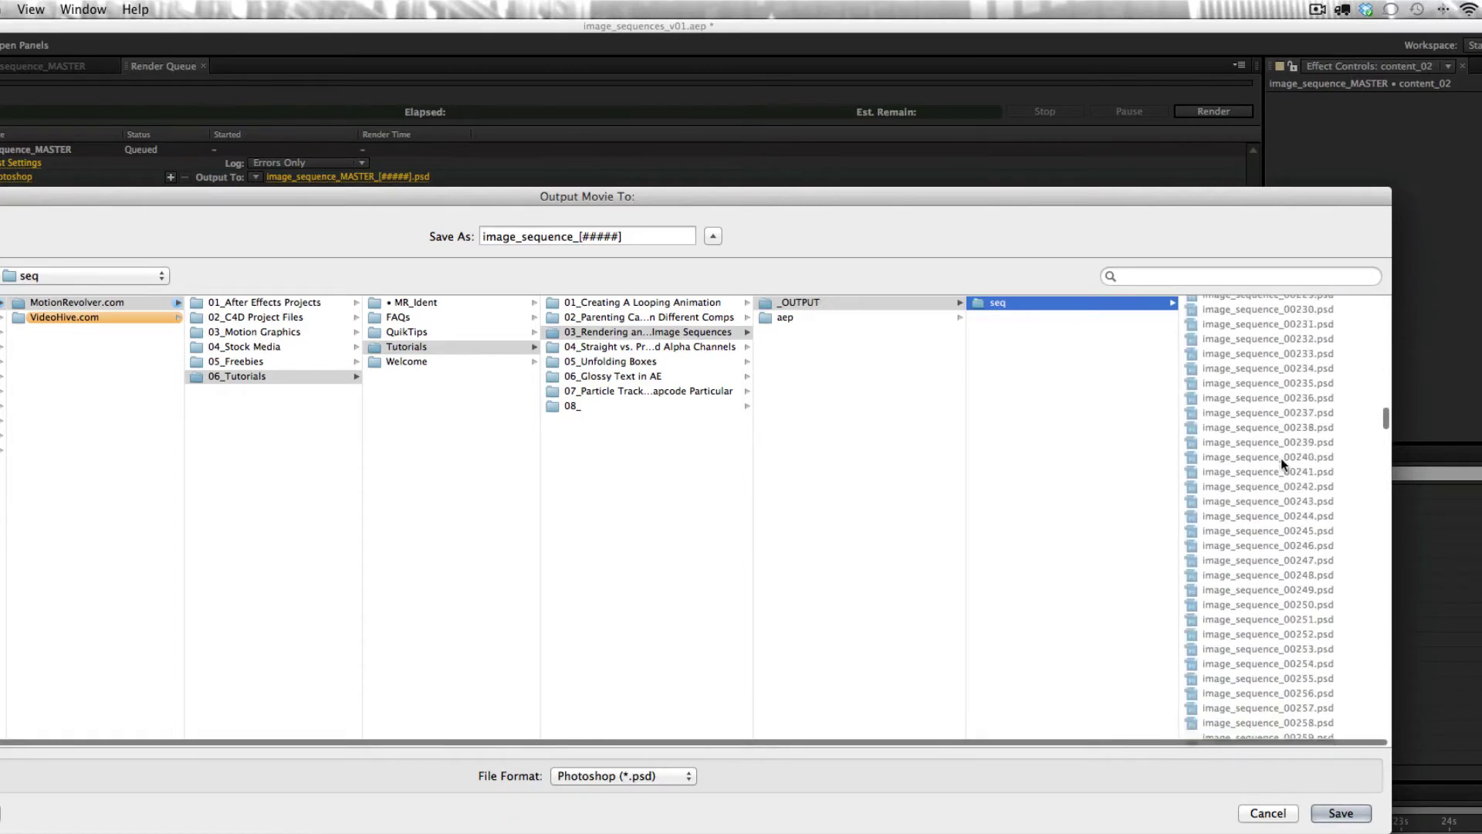
scroll(1281, 461, "down", 20)
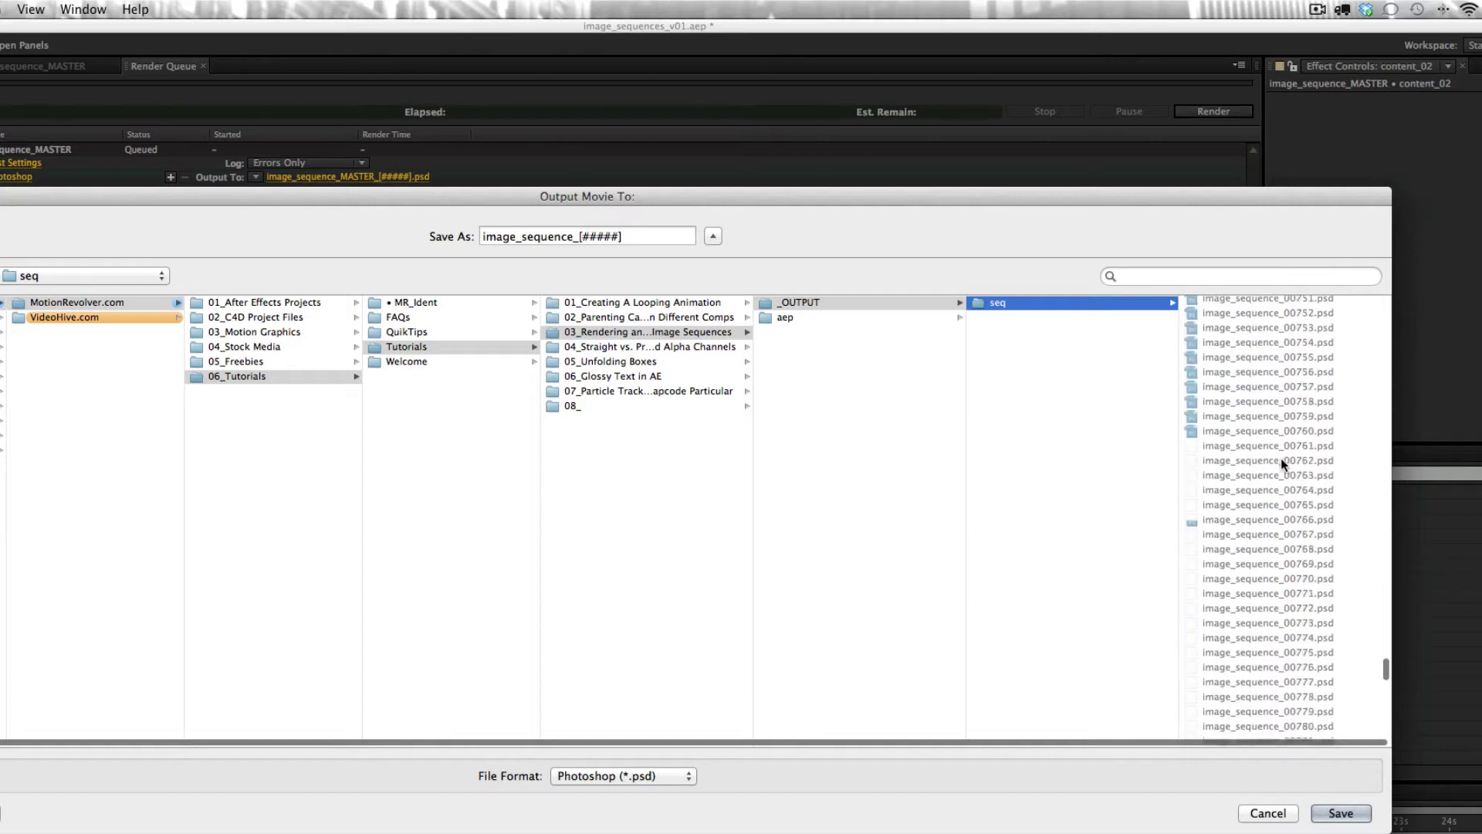
scroll(1280, 459, "up", 20)
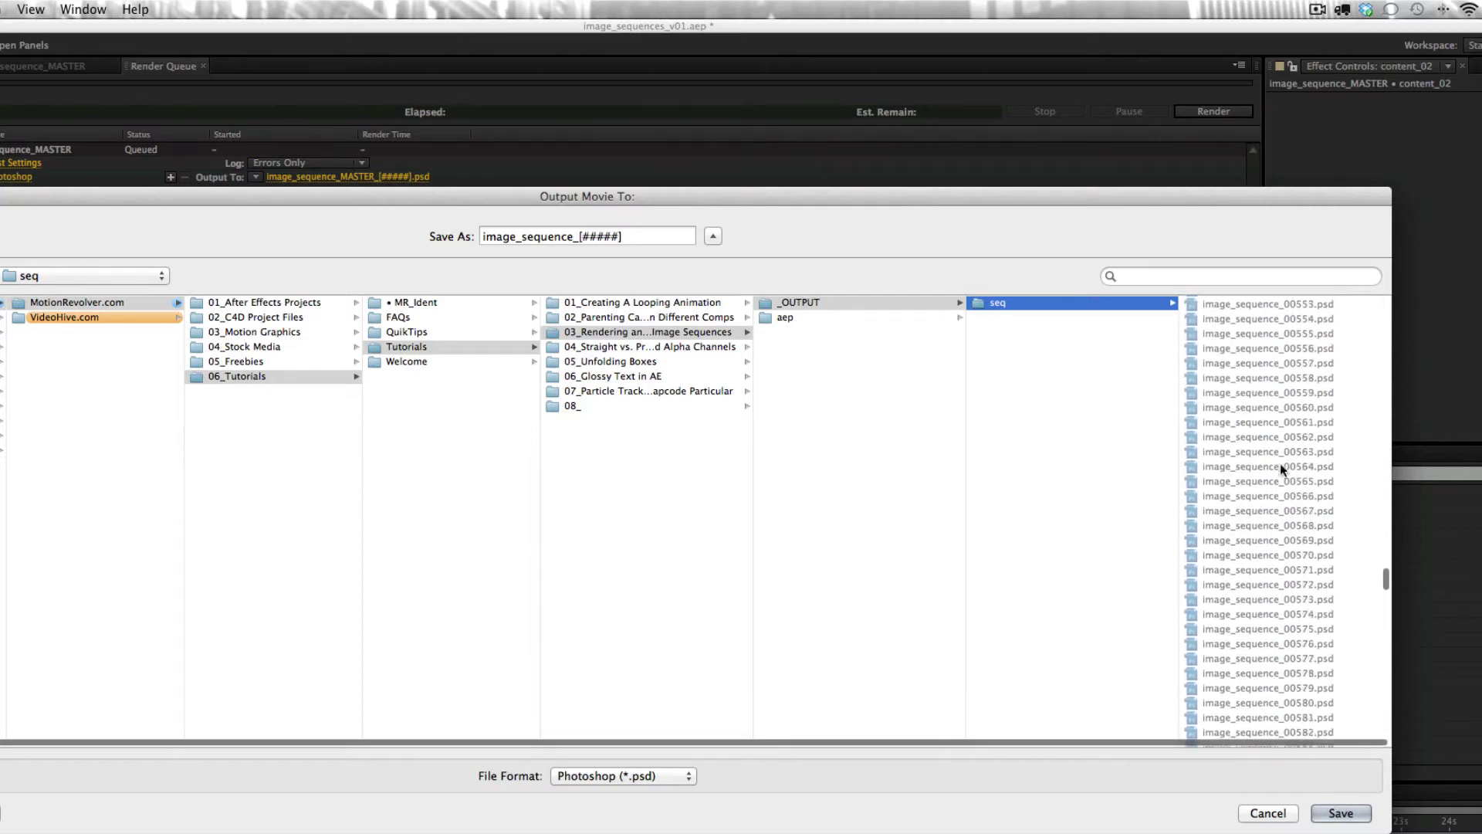
scroll(1280, 463, "up", 5)
left_click_drag(749, 195, 747, 181)
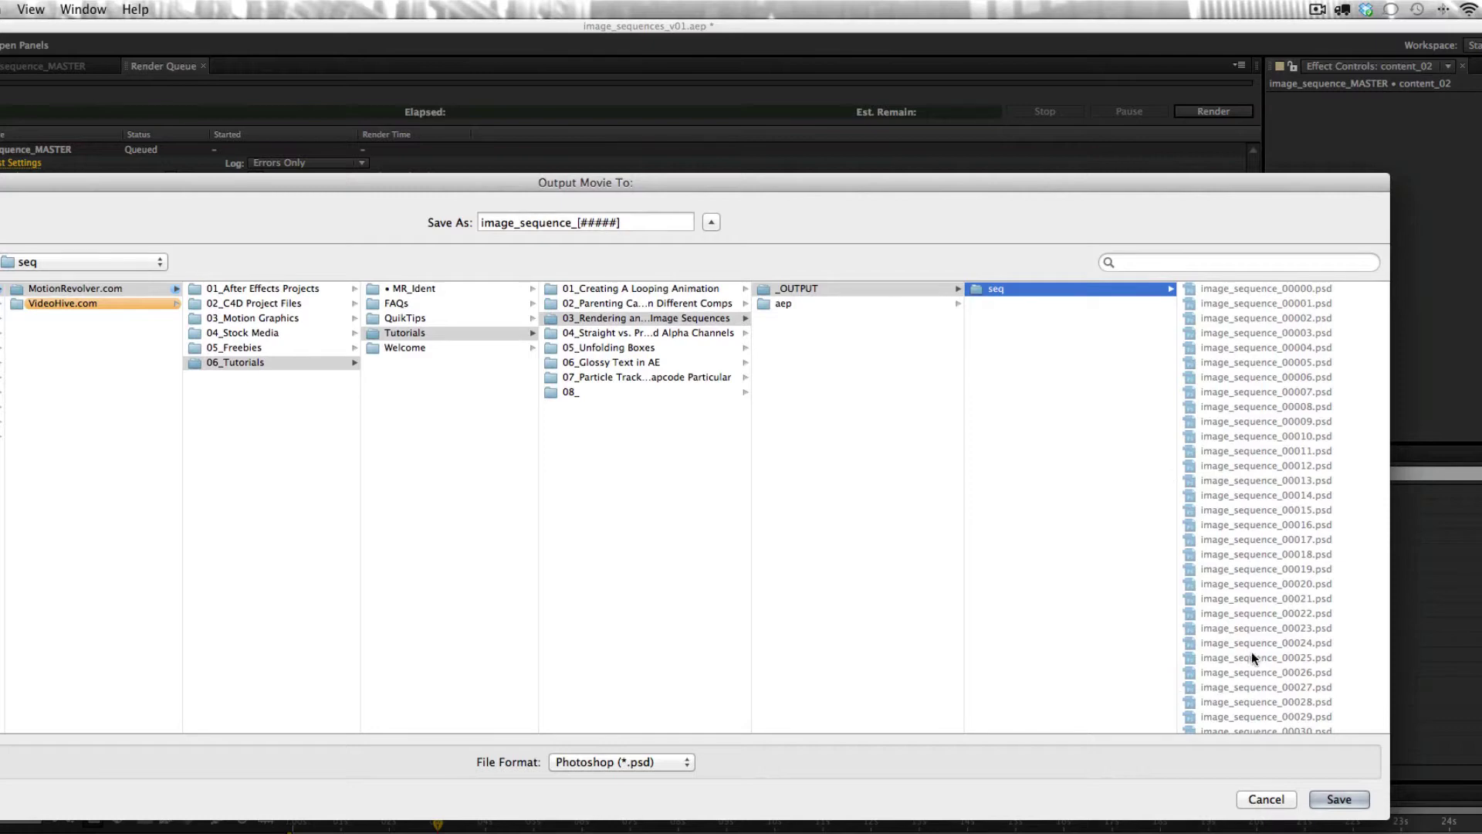
scroll(1252, 652, "down", 7)
left_click(1265, 800)
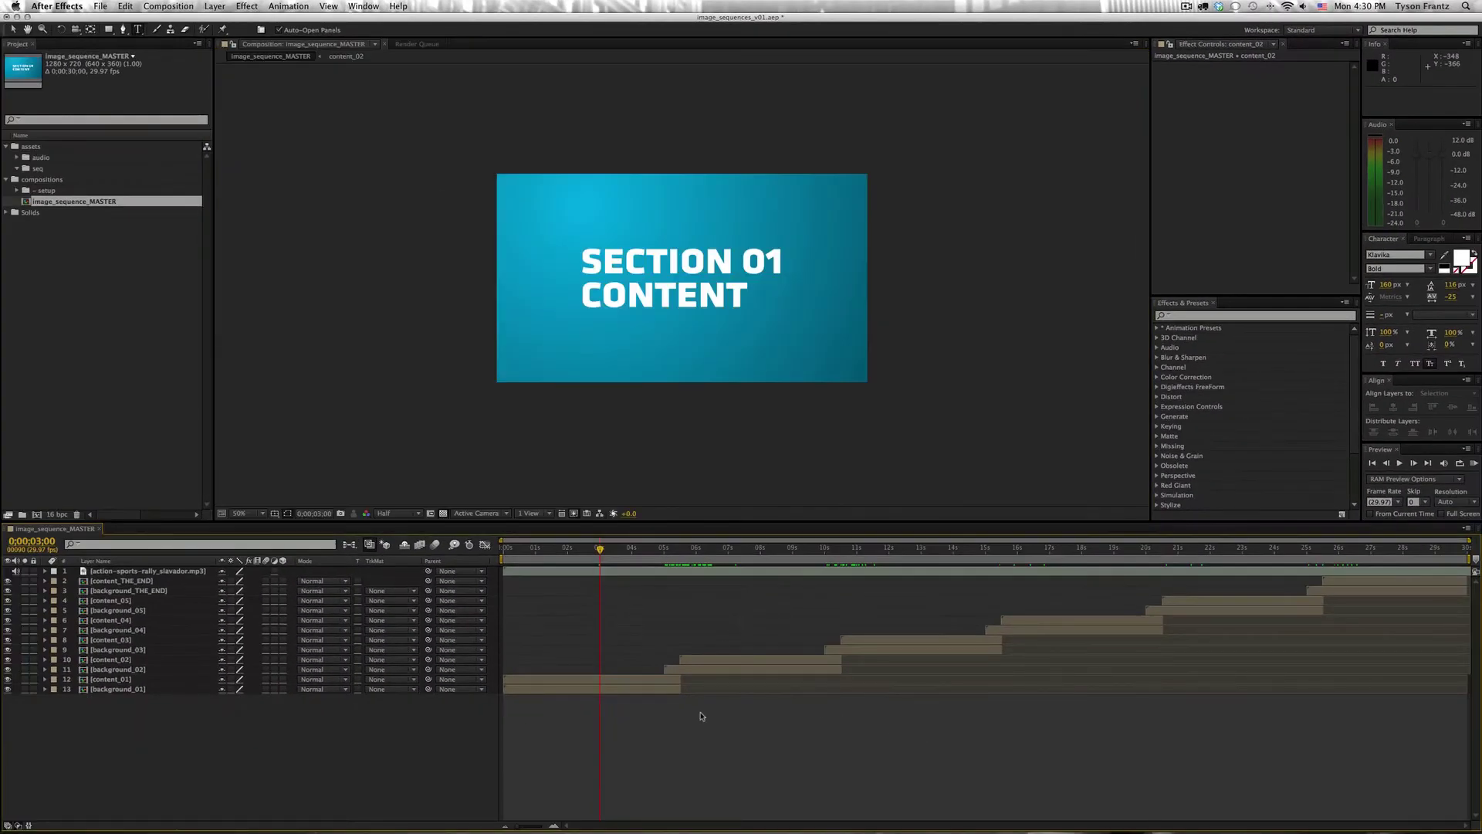
- Close the open image_sequence_MASTER composition and select the seq folder within the project's assets
key("super+w")
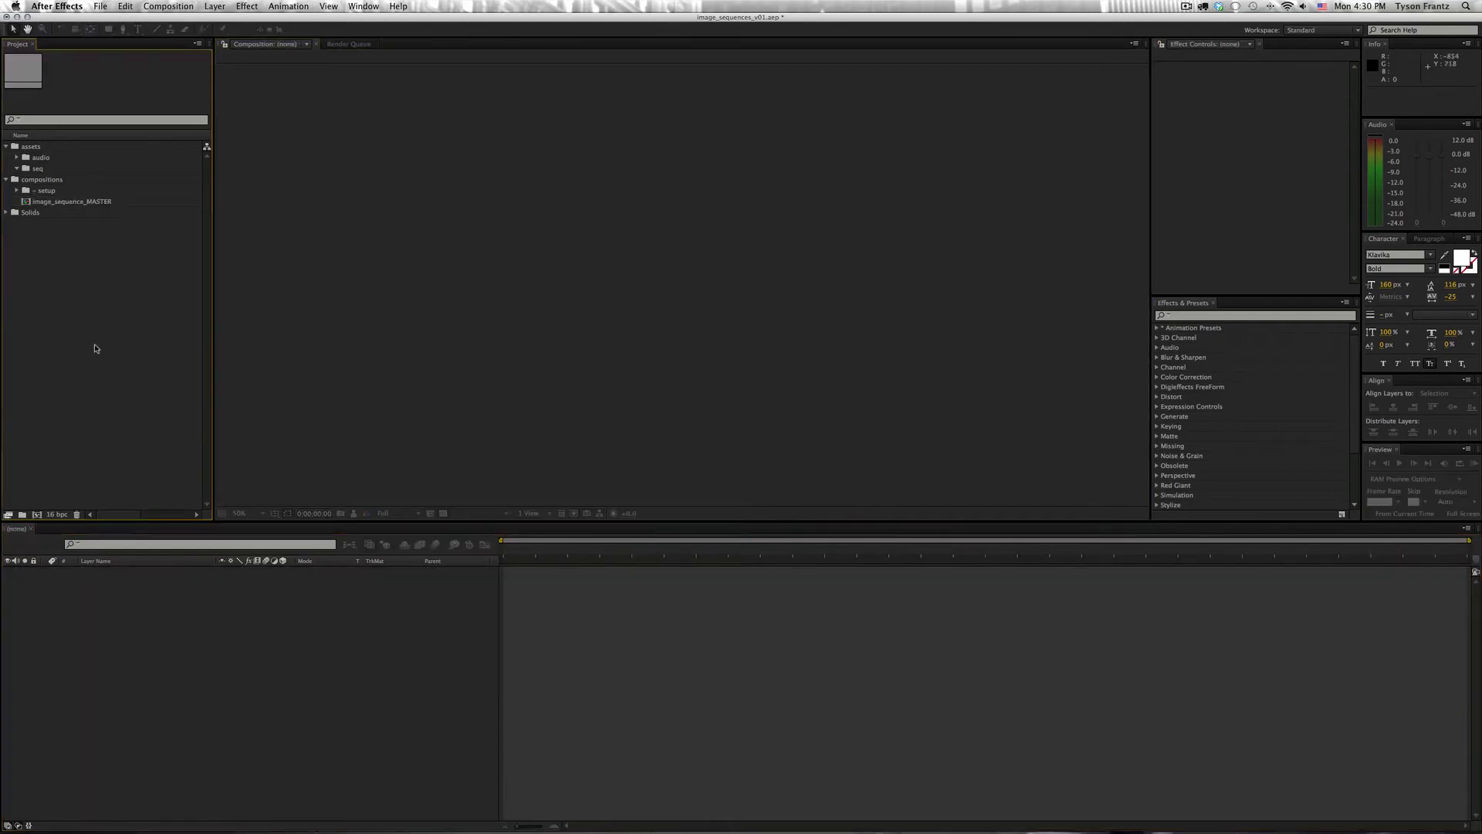
left_click(40, 168)
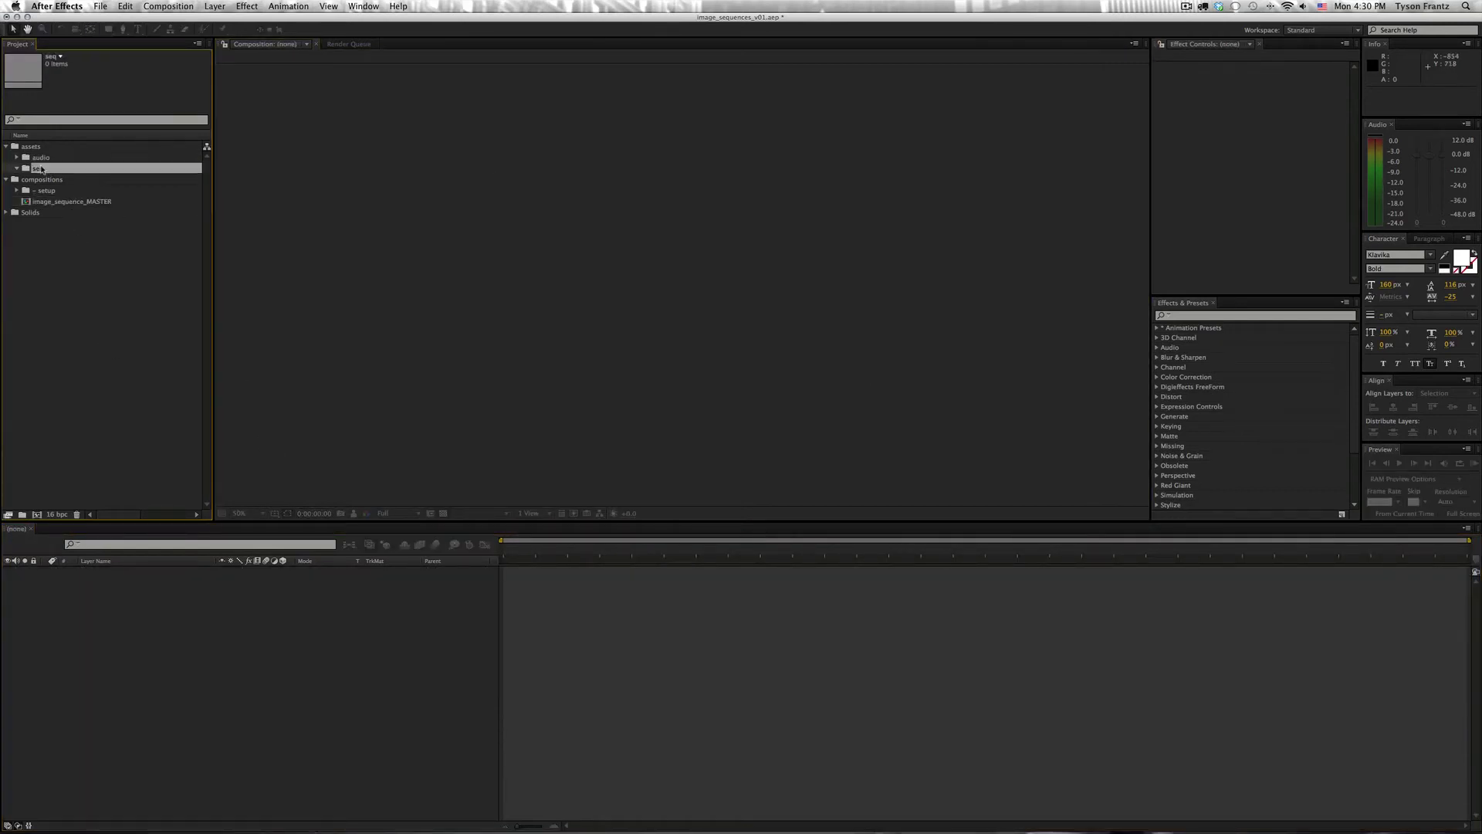
left_click(119, 331)
left_click(57, 168)
left_click(35, 157)
left_click(35, 146)
left_click(35, 158)
left_click(37, 168)
- Start a footage import and select image_sequence_00000.psd in the _OUTPUT/seq folder, reviewing the numbered frames
key("super+i")
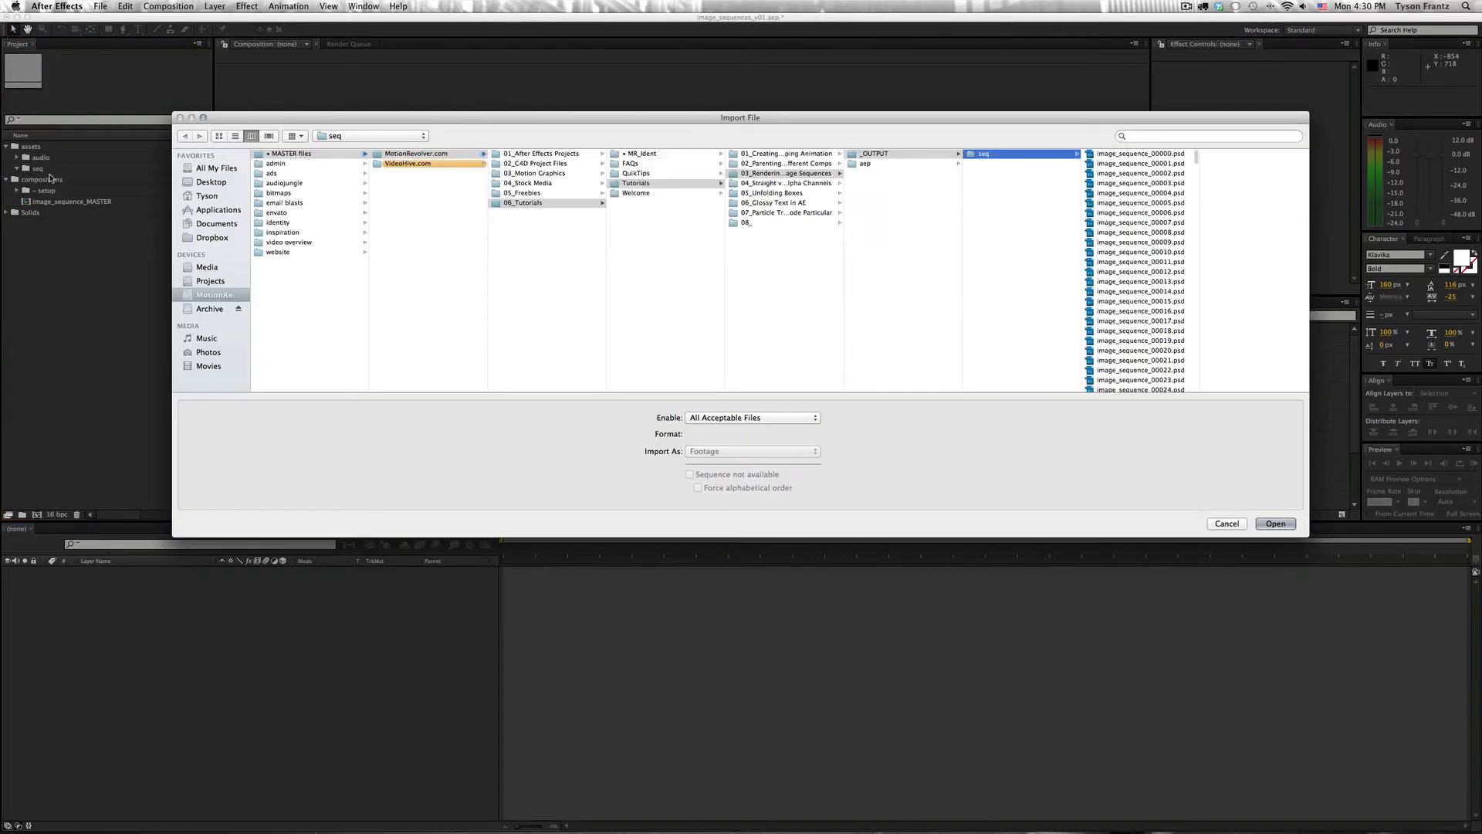
key("Left")
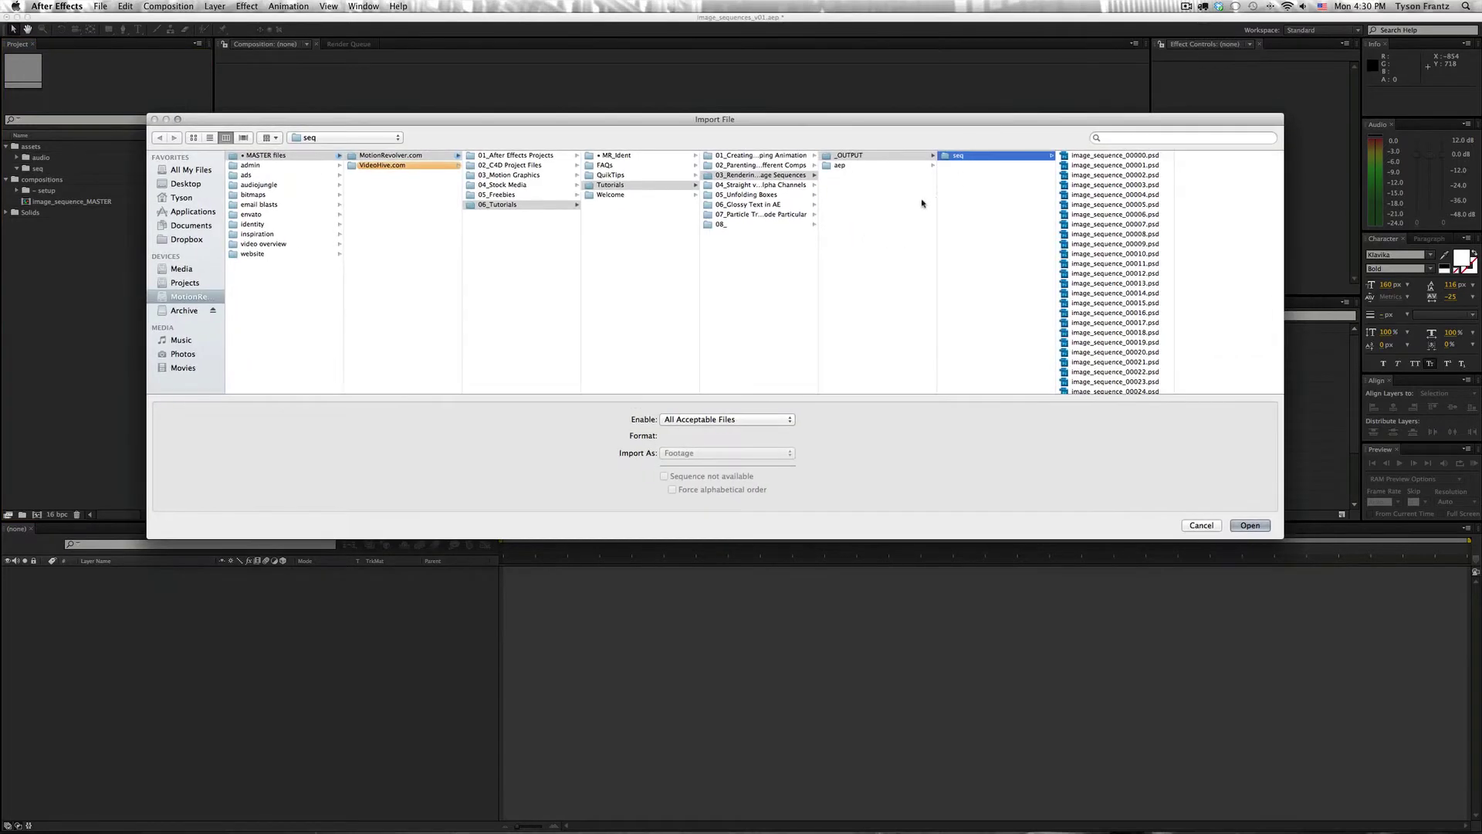
left_click(977, 157)
left_click(1096, 160)
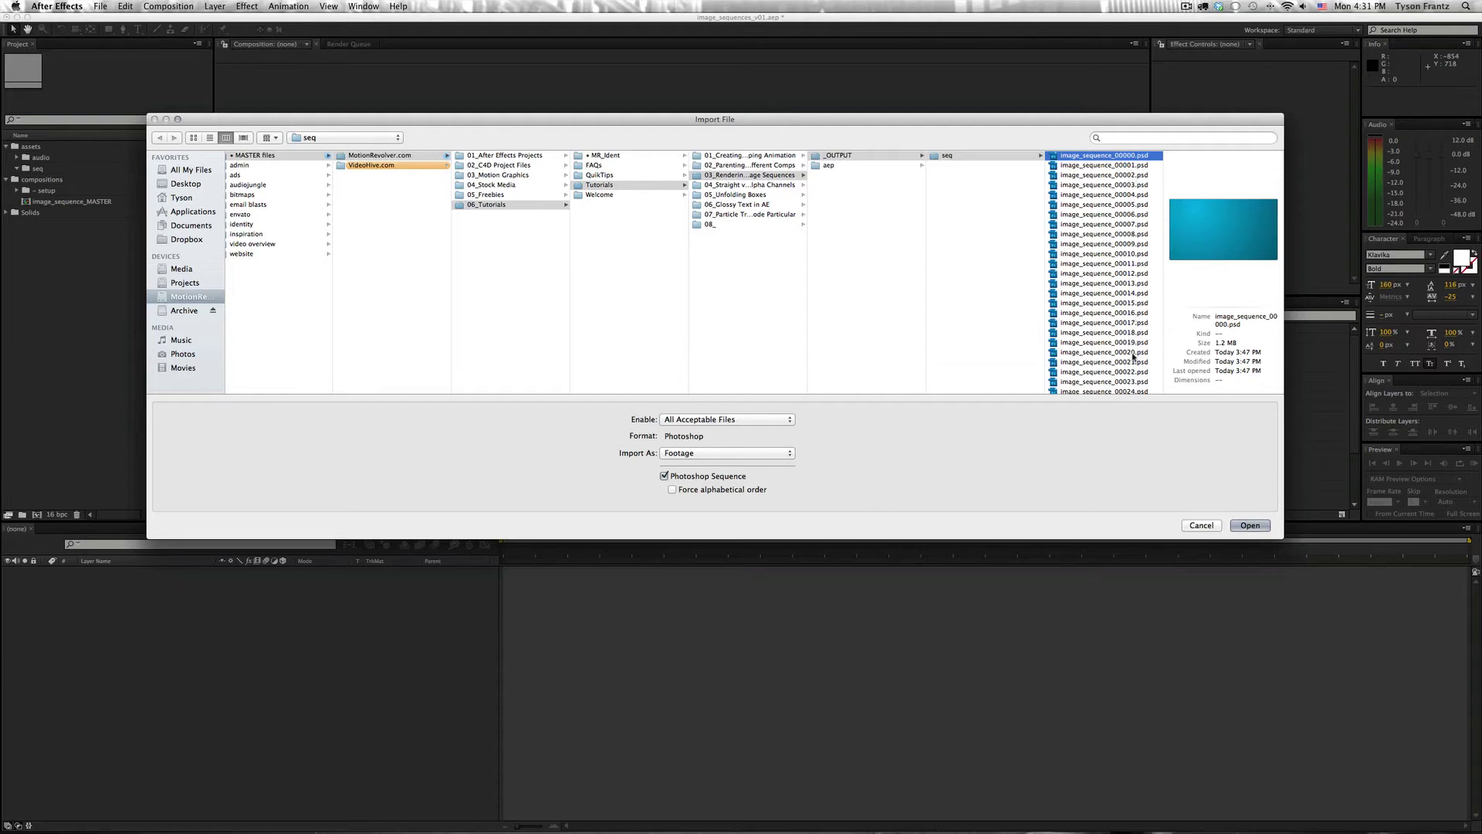
scroll(1133, 356, "down", 8)
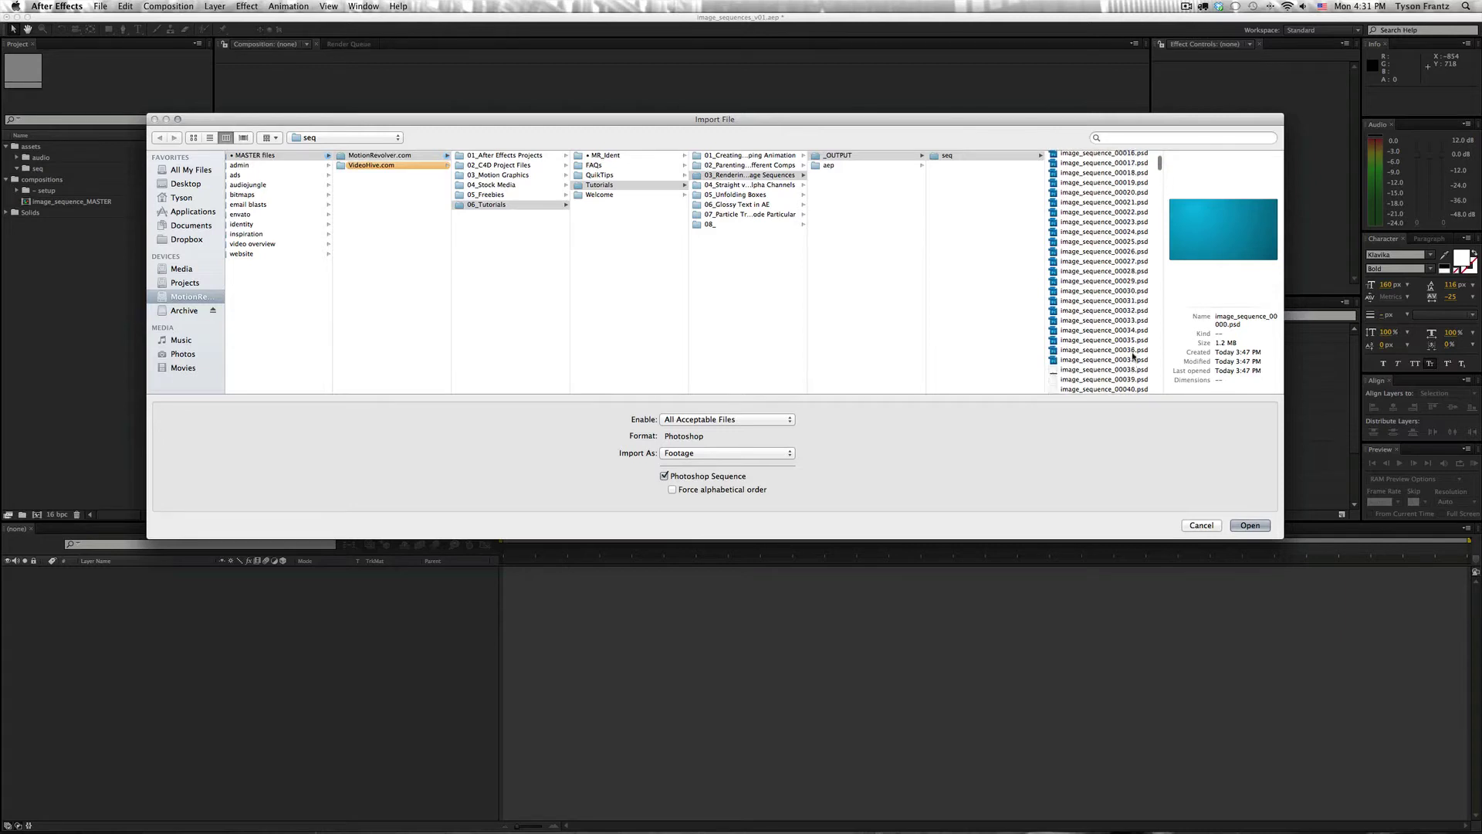
scroll(1133, 356, "down", 20)
scroll(1133, 356, "down", 20)
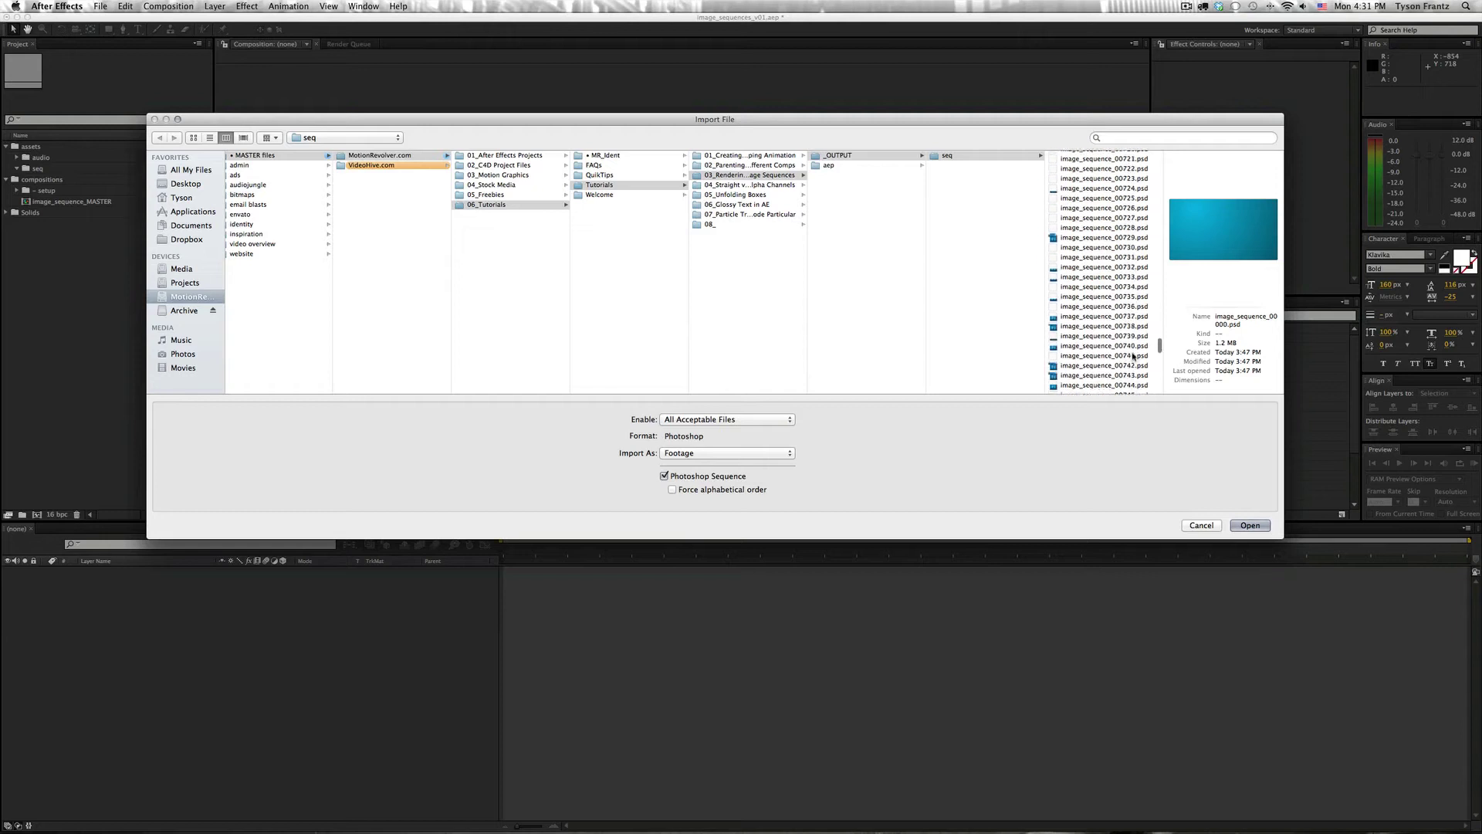
scroll(1133, 356, "up", 20)
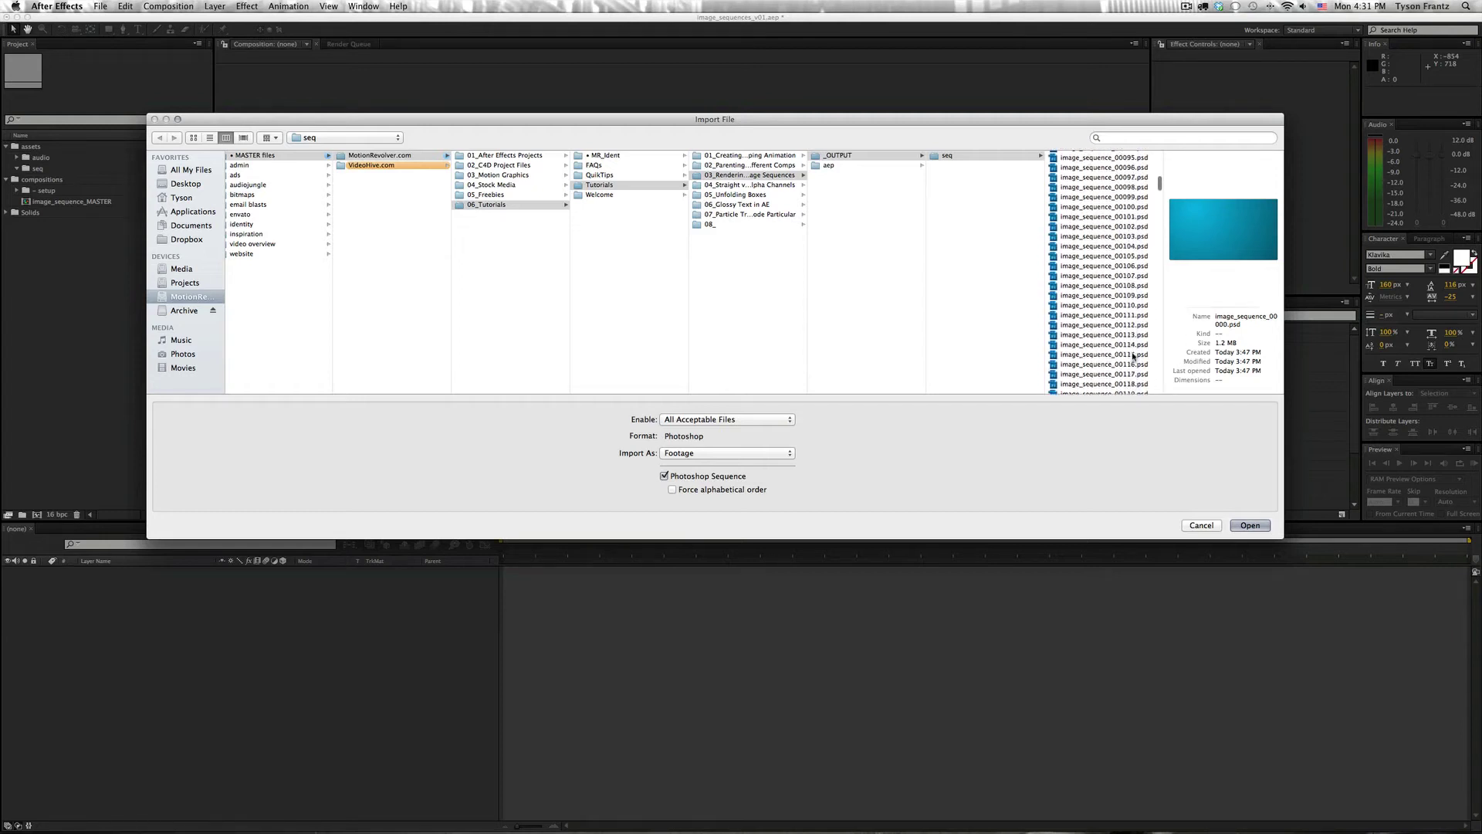
scroll(1105, 235, "up", 5)
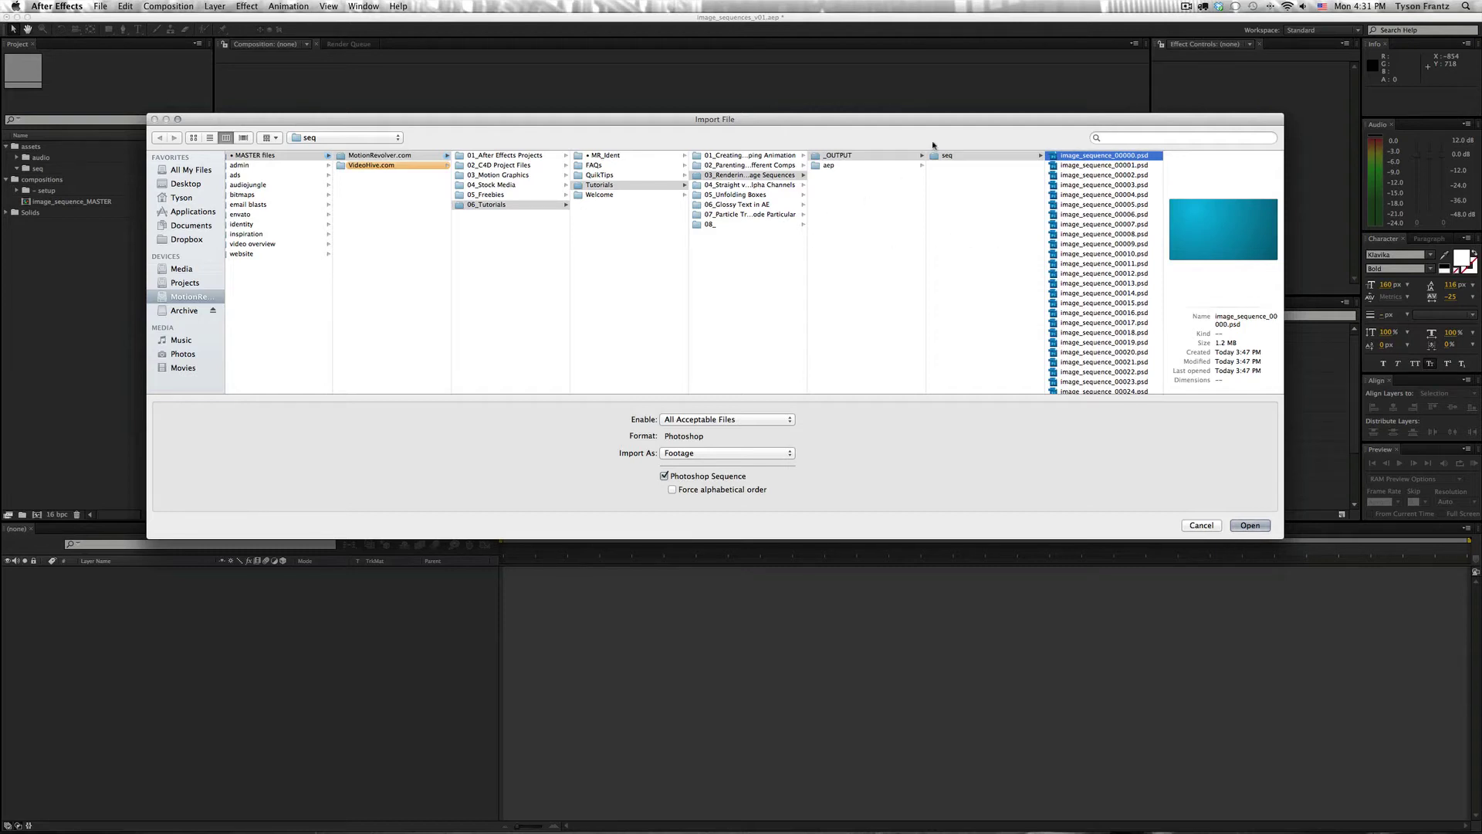
- Enable Force alphabetical order and import the frames as a Photoshop sequence
left_click(722, 490)
scroll(1137, 339, "down", 10)
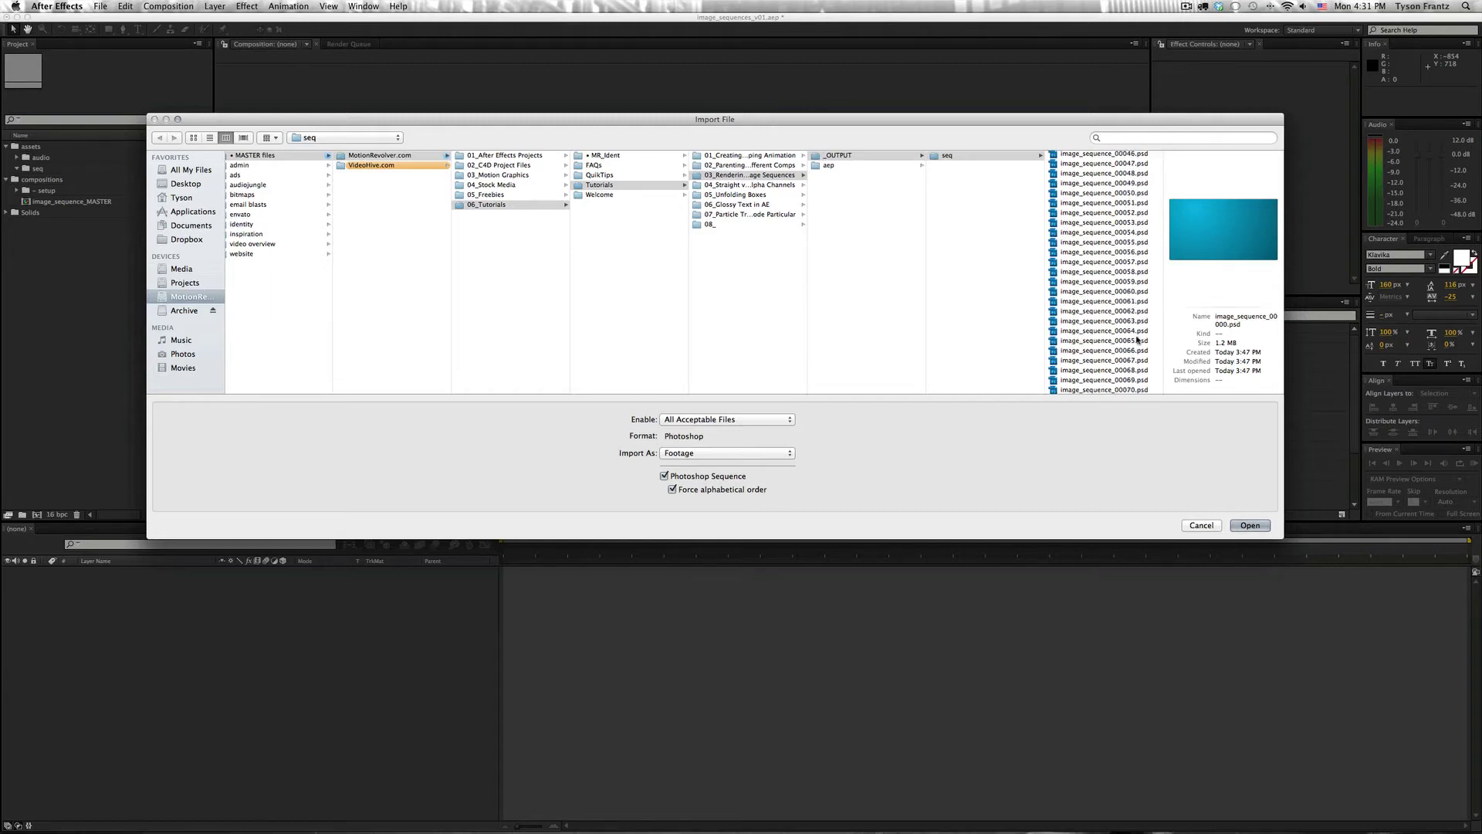
left_click_drag(1137, 340, 999, 128)
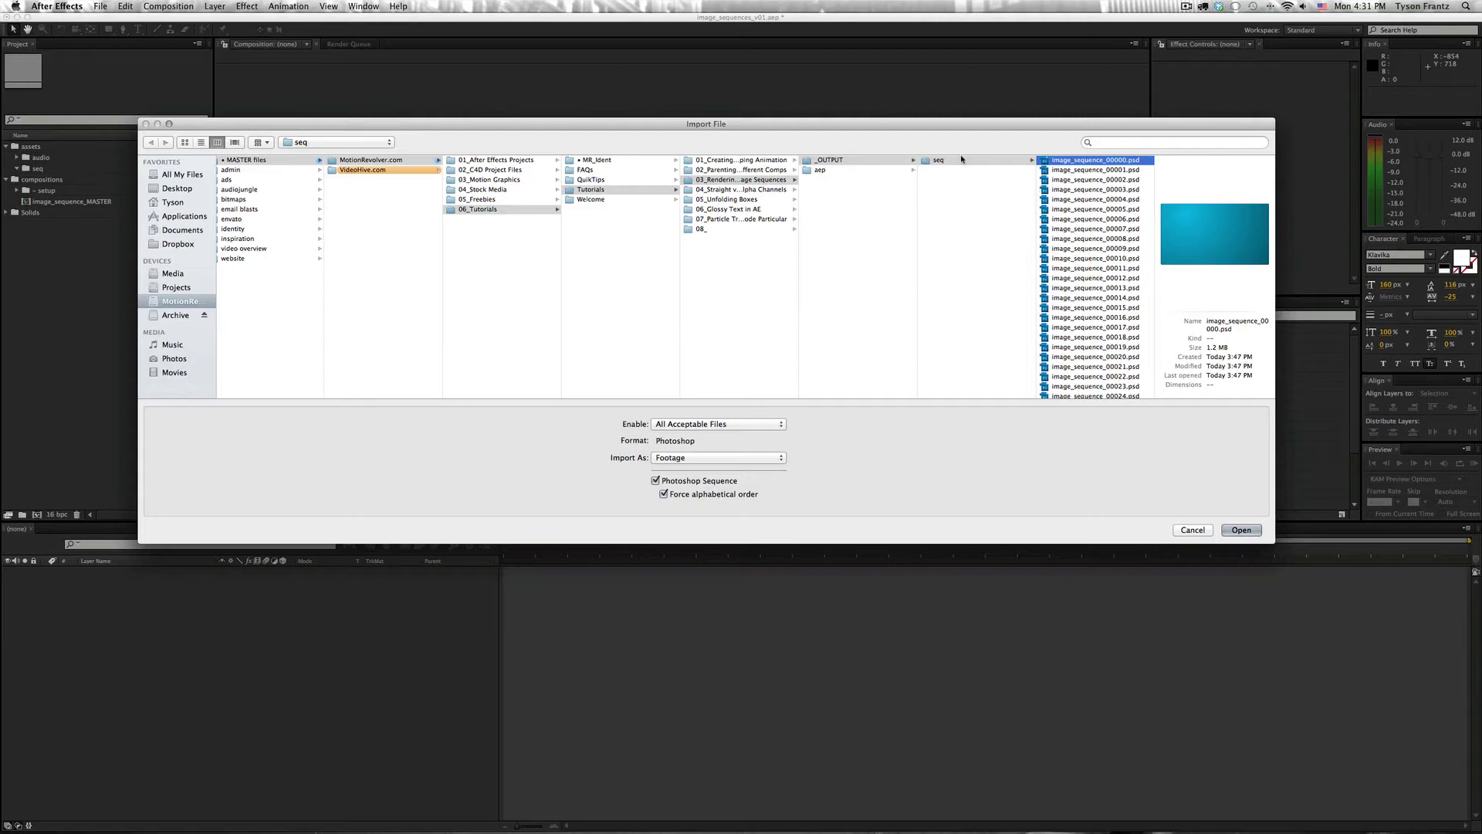
left_click_drag(978, 125, 985, 115)
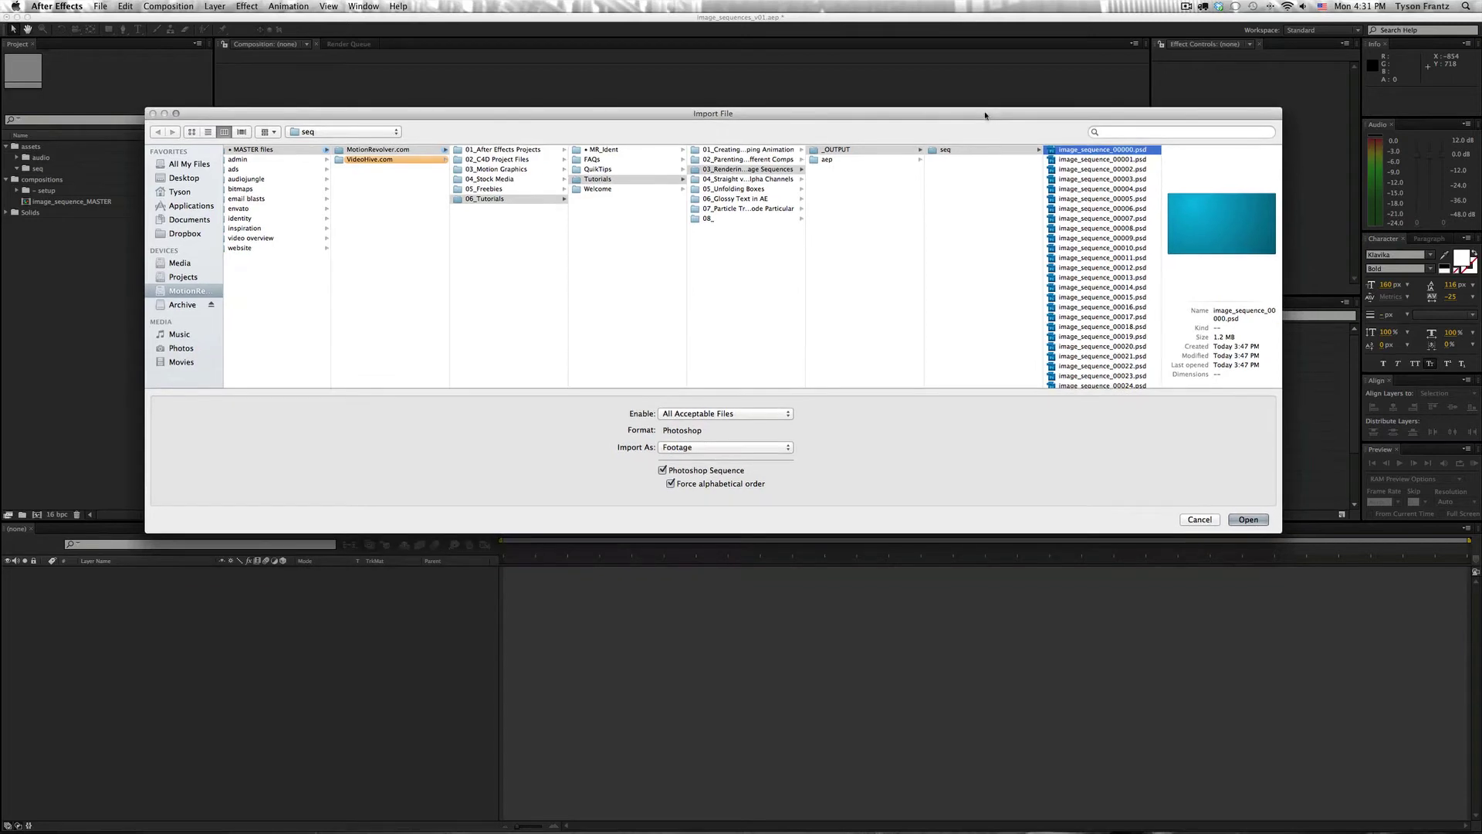
key("Return")
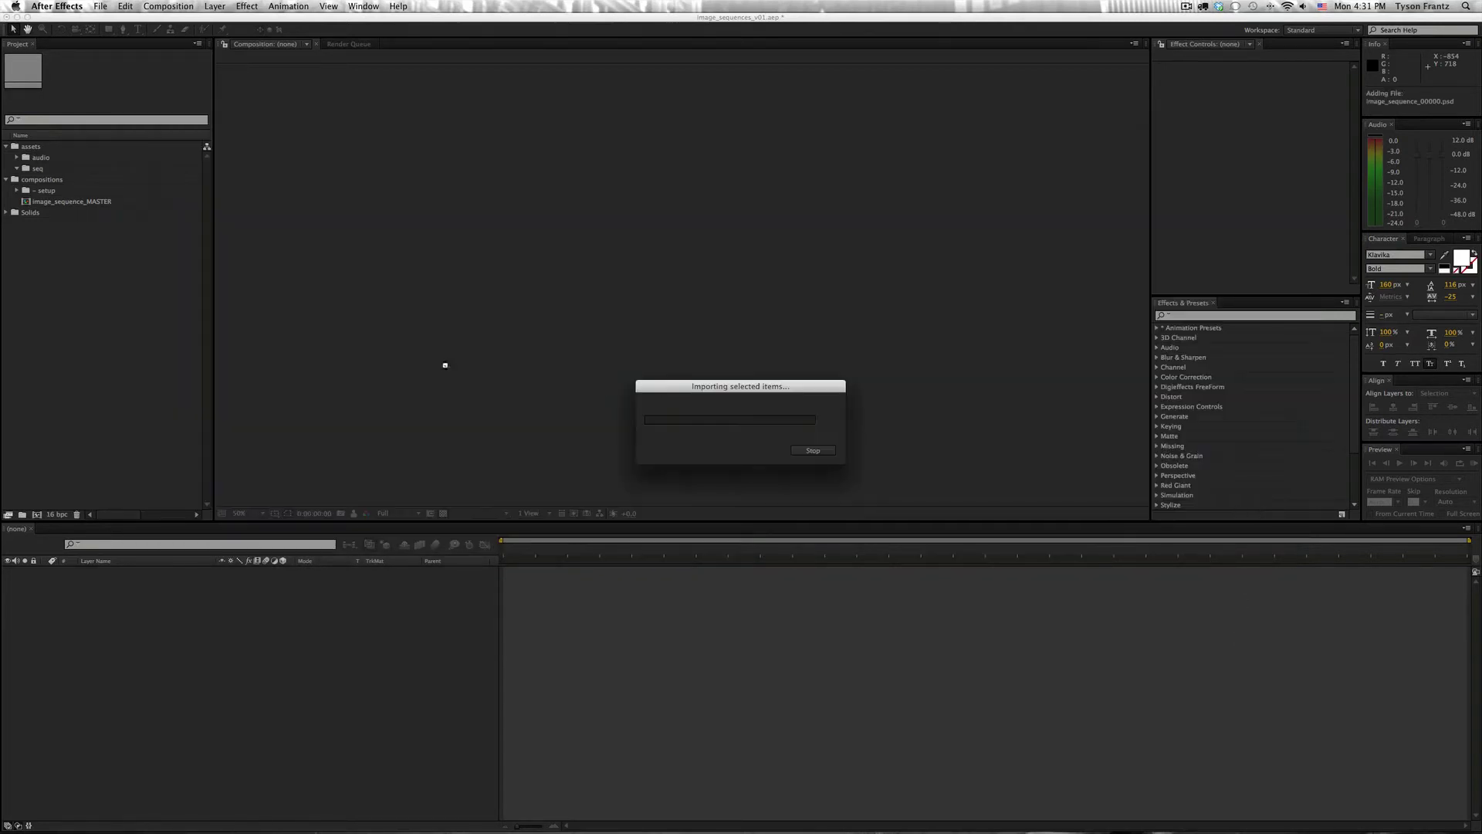
- Rename the imported footage inside the project's seq folder to image_sequence
left_click(114, 258)
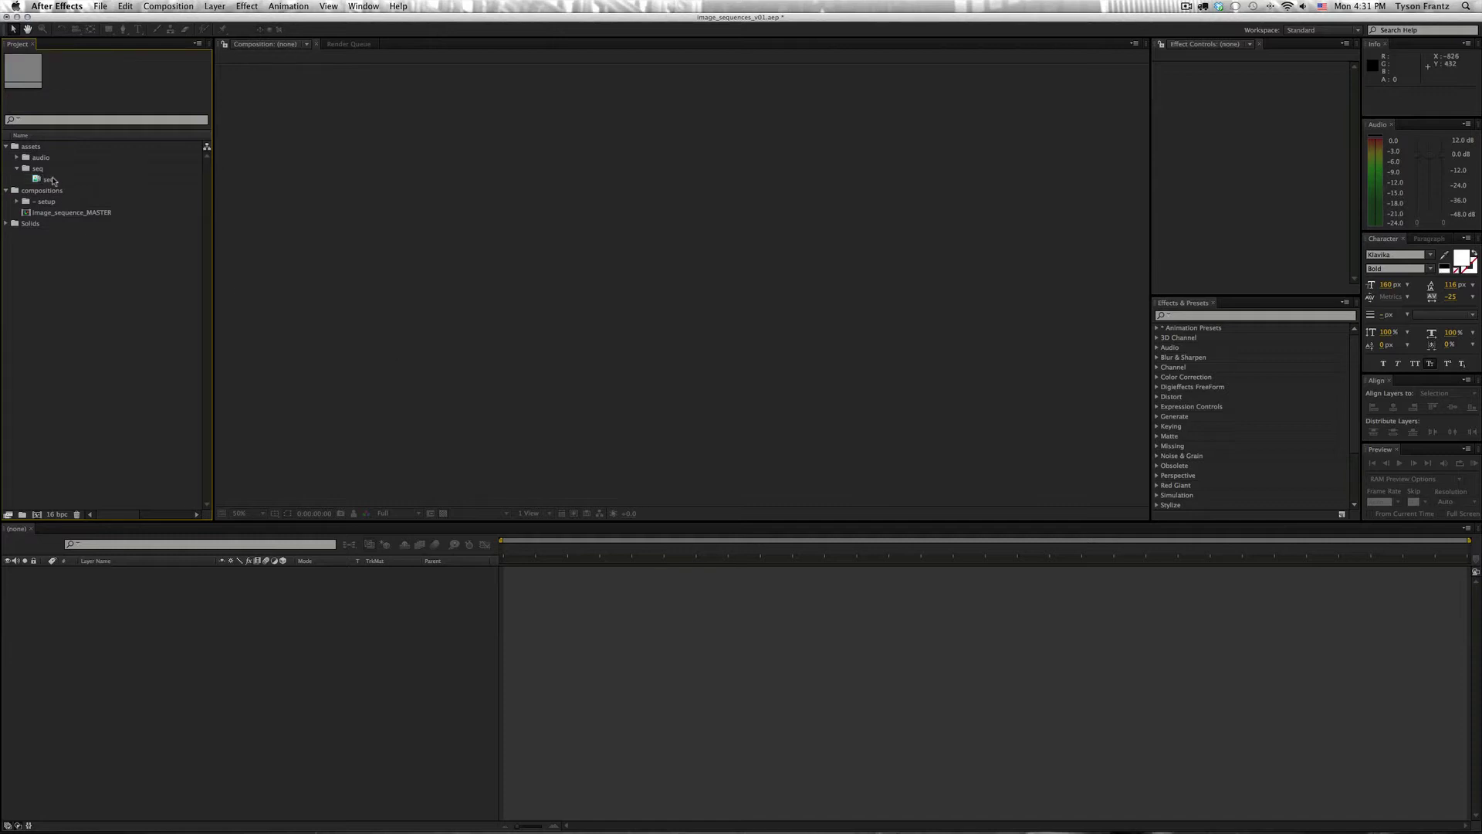
left_click(51, 180)
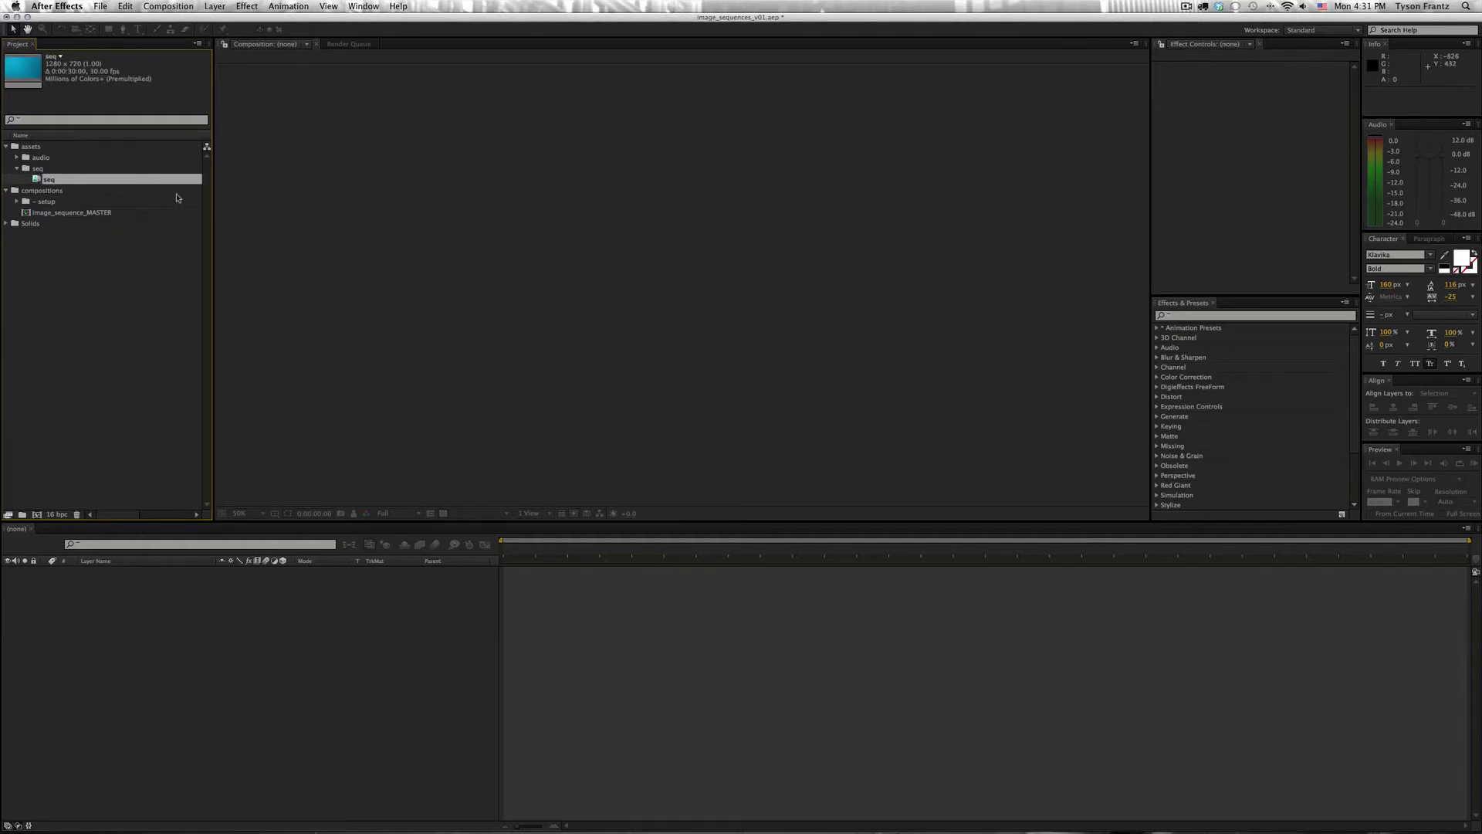
key("Return")
type("image_sequence")
key("Return")
left_click(132, 257)
- Open the image_sequence footage for viewing, scrub through its frames and close it again
left_click(82, 182)
double_click(82, 182)
left_click_drag(224, 488, 943, 503)
key("super+w")
- Interpret the image_sequence footage with an assumed frame rate of 29.97 frames per second
key("Up")
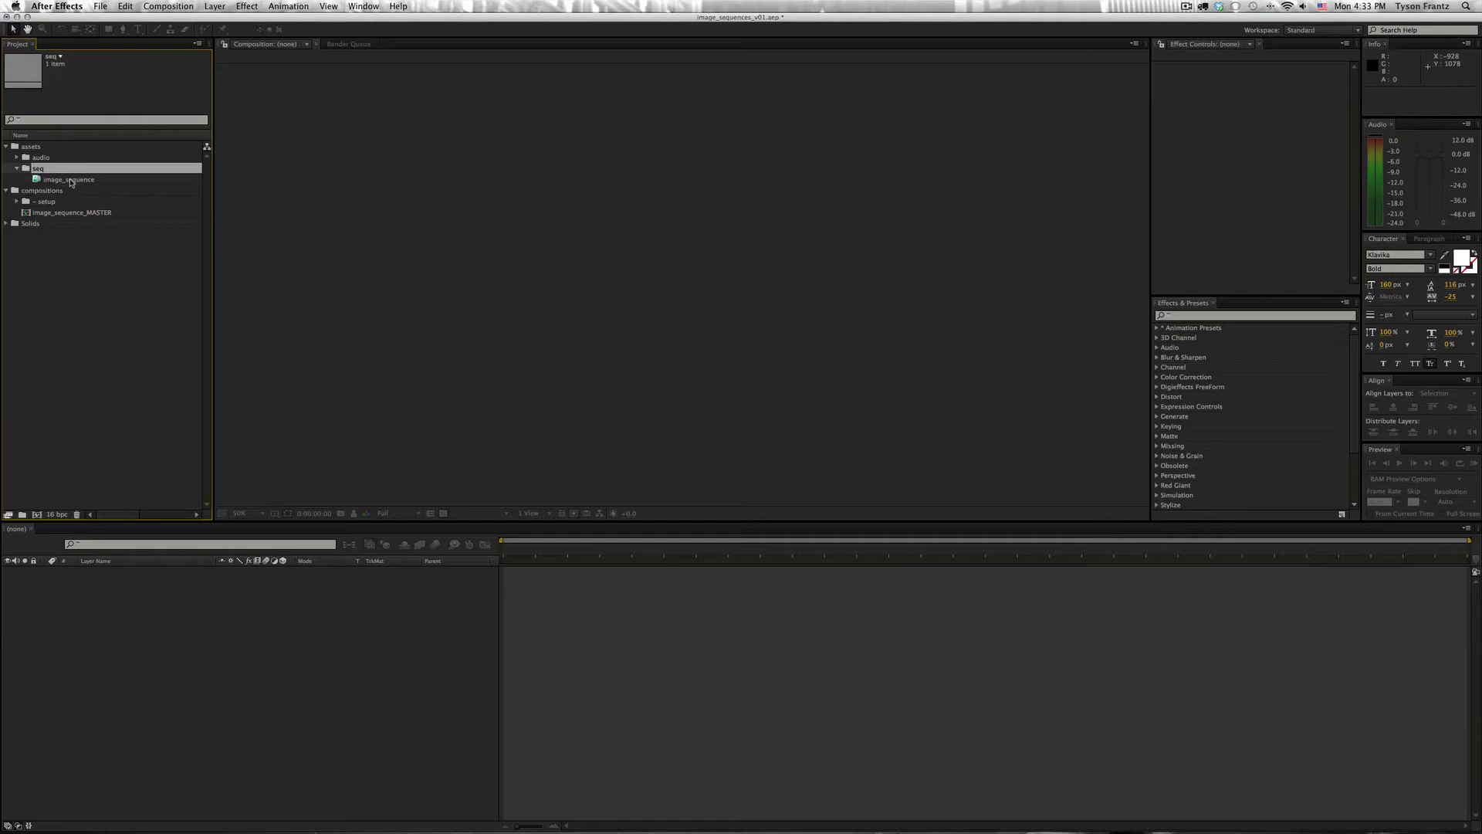
key("Down")
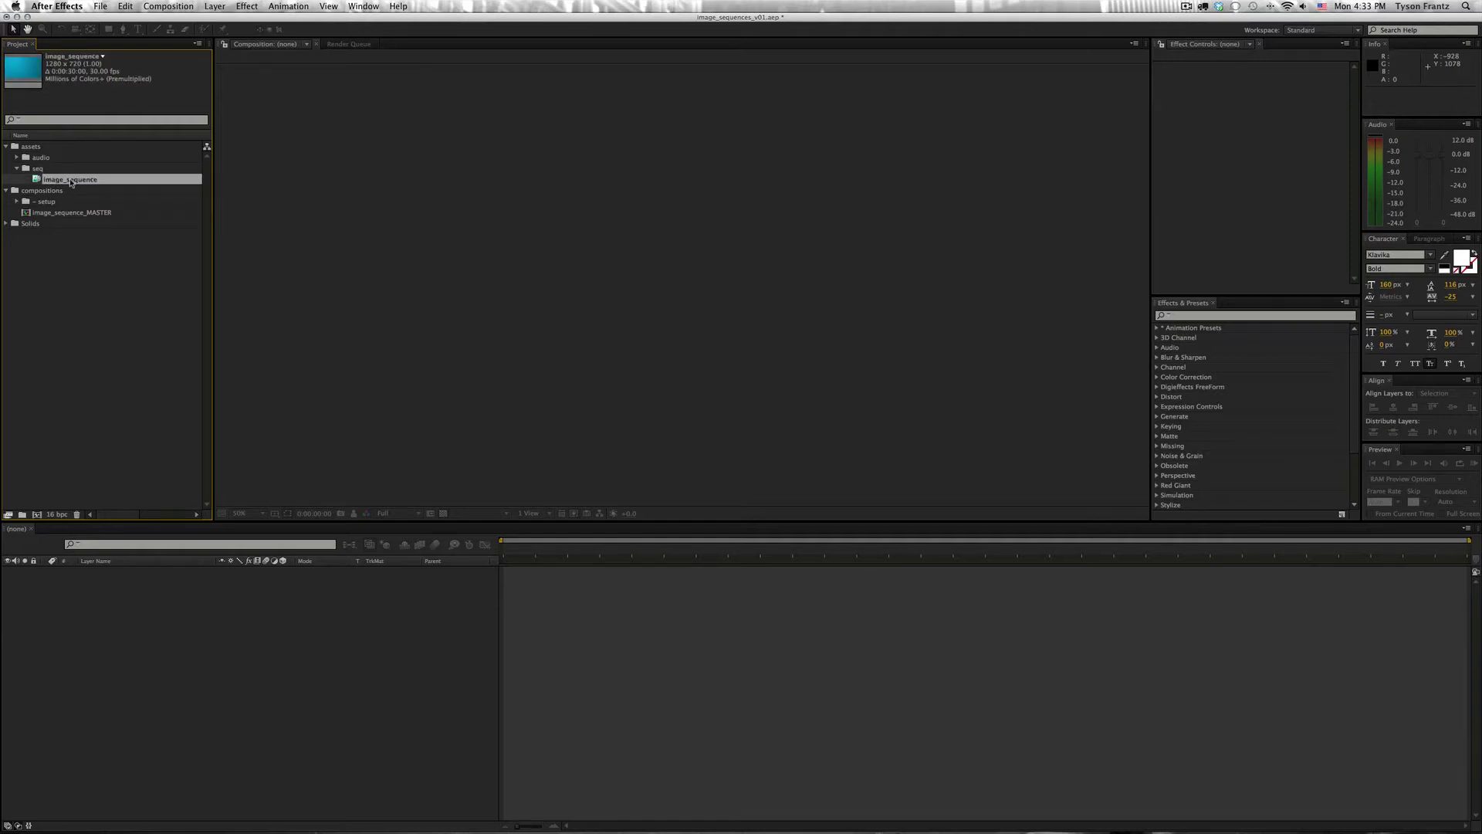
right_click(70, 182)
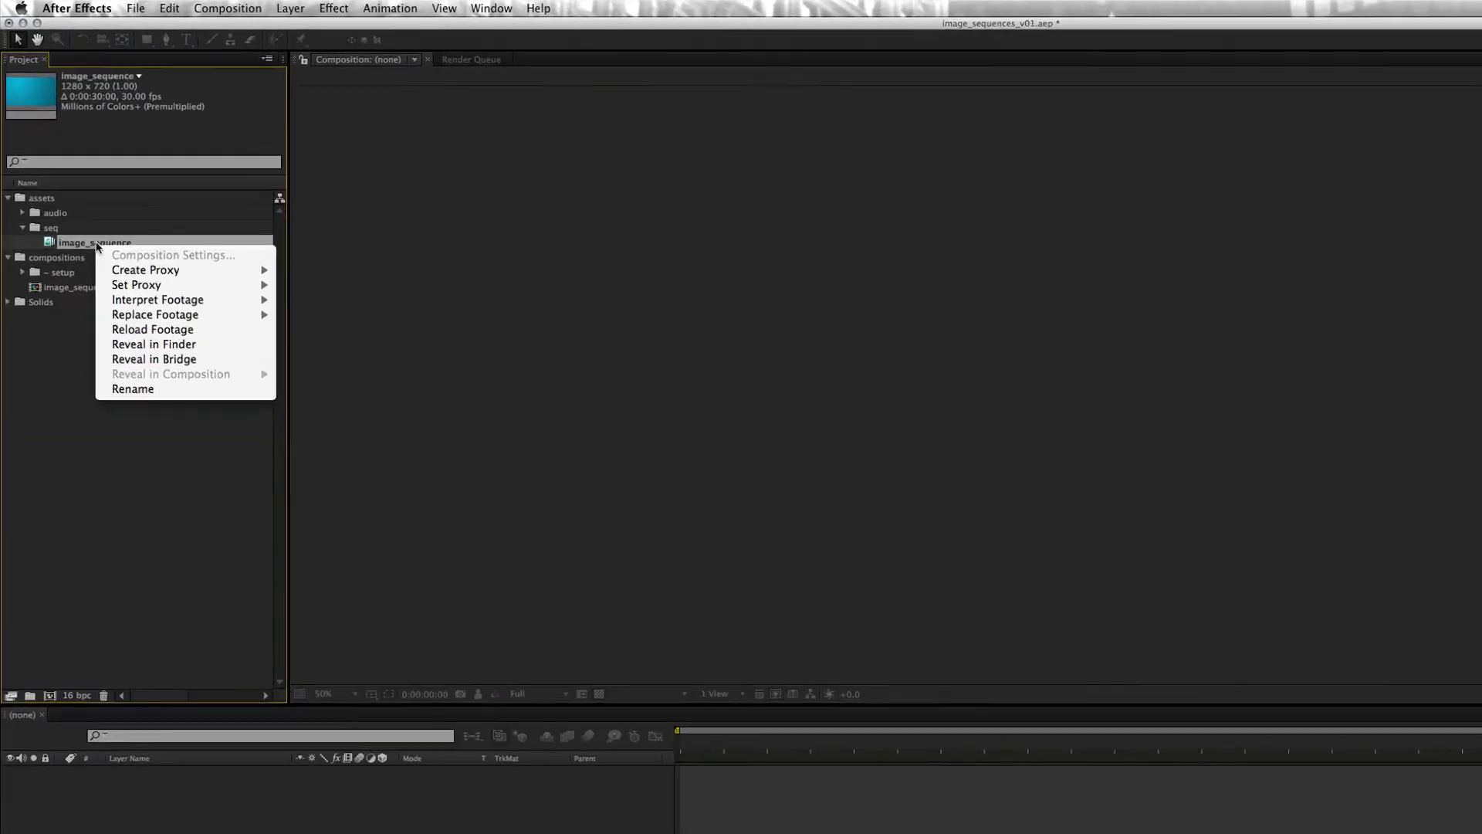
mouse_move(110, 223)
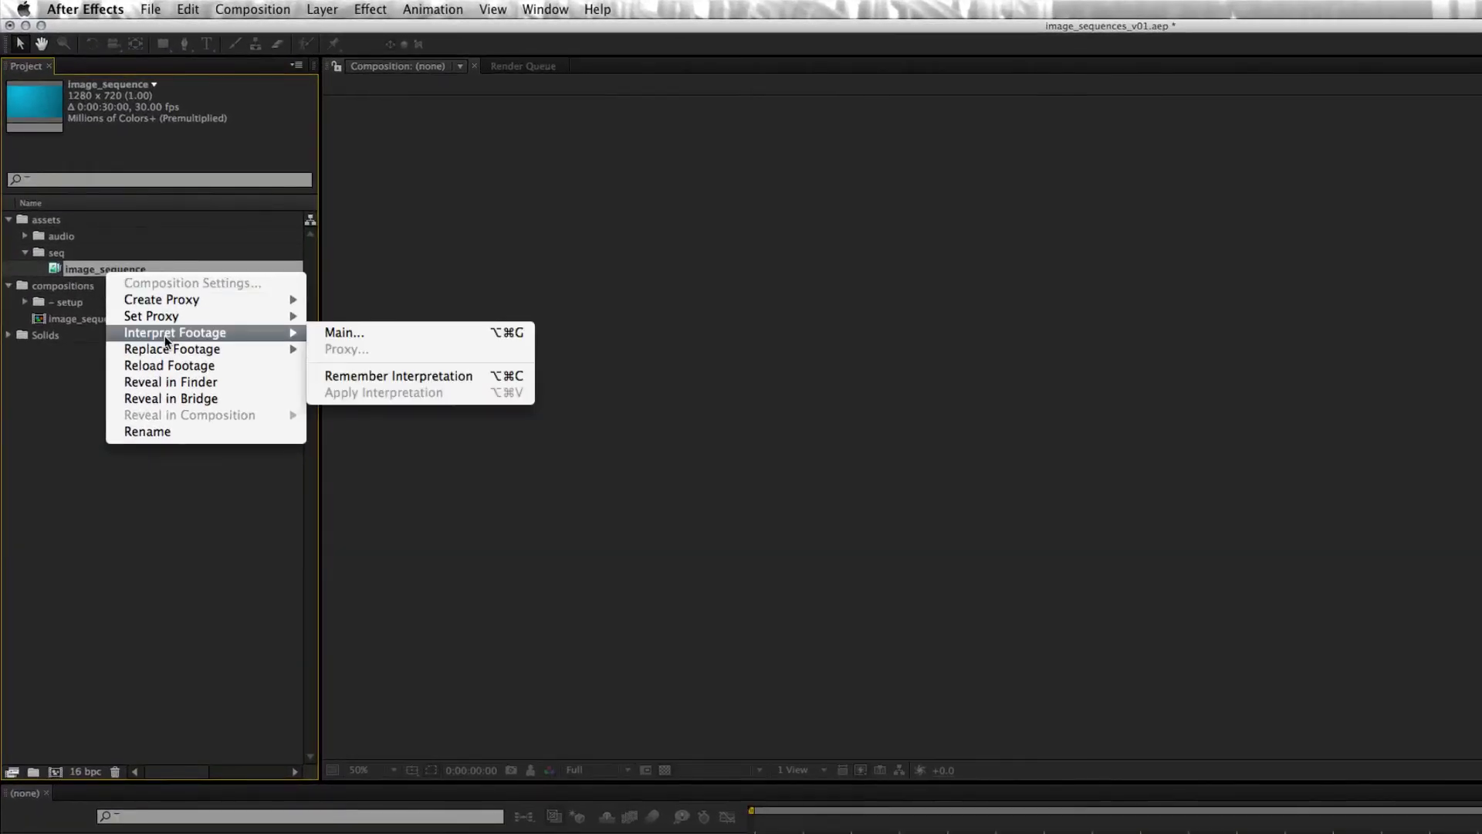
left_click(344, 333)
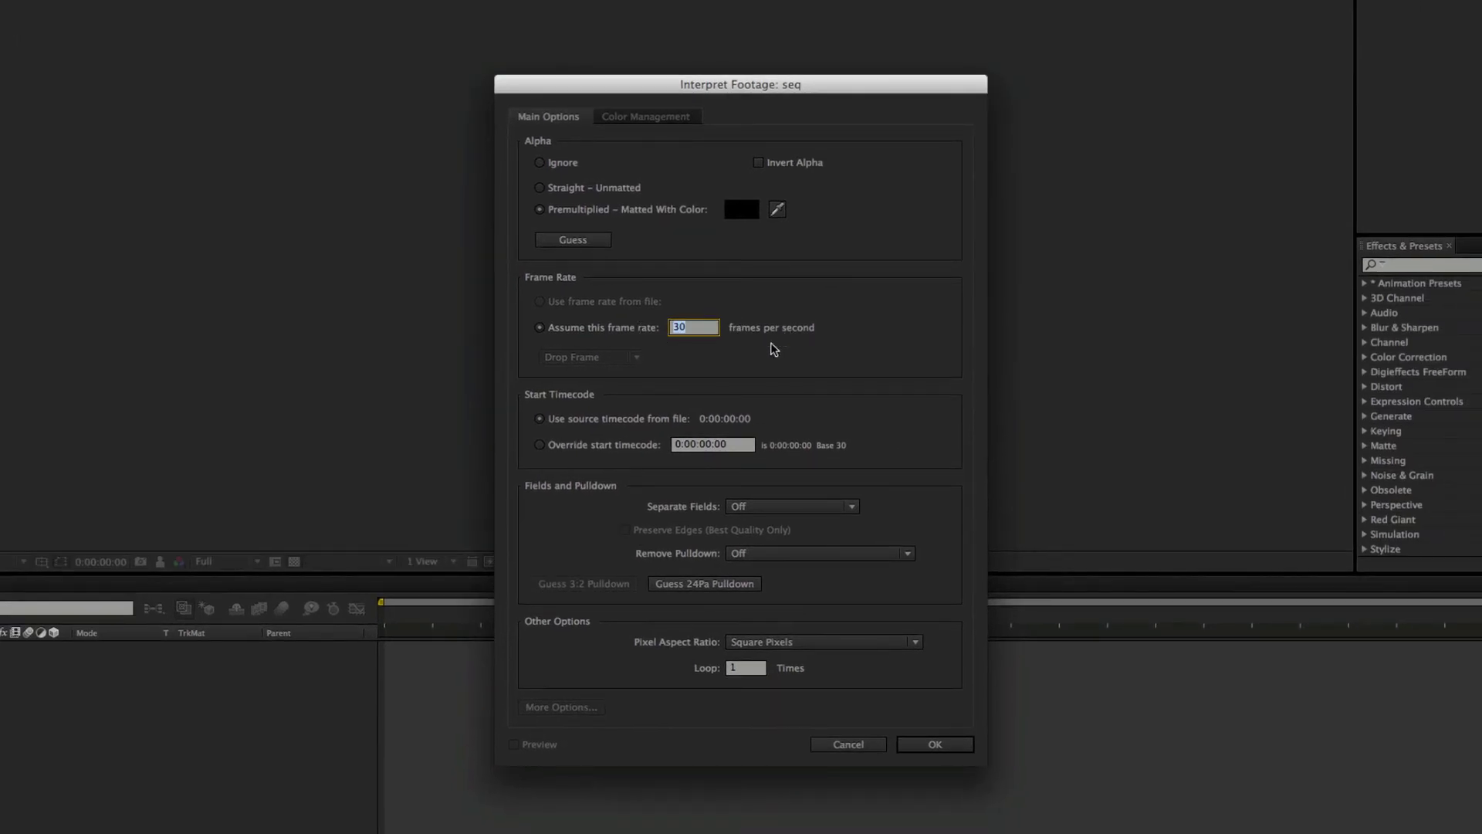
left_click_drag(770, 80, 763, 66)
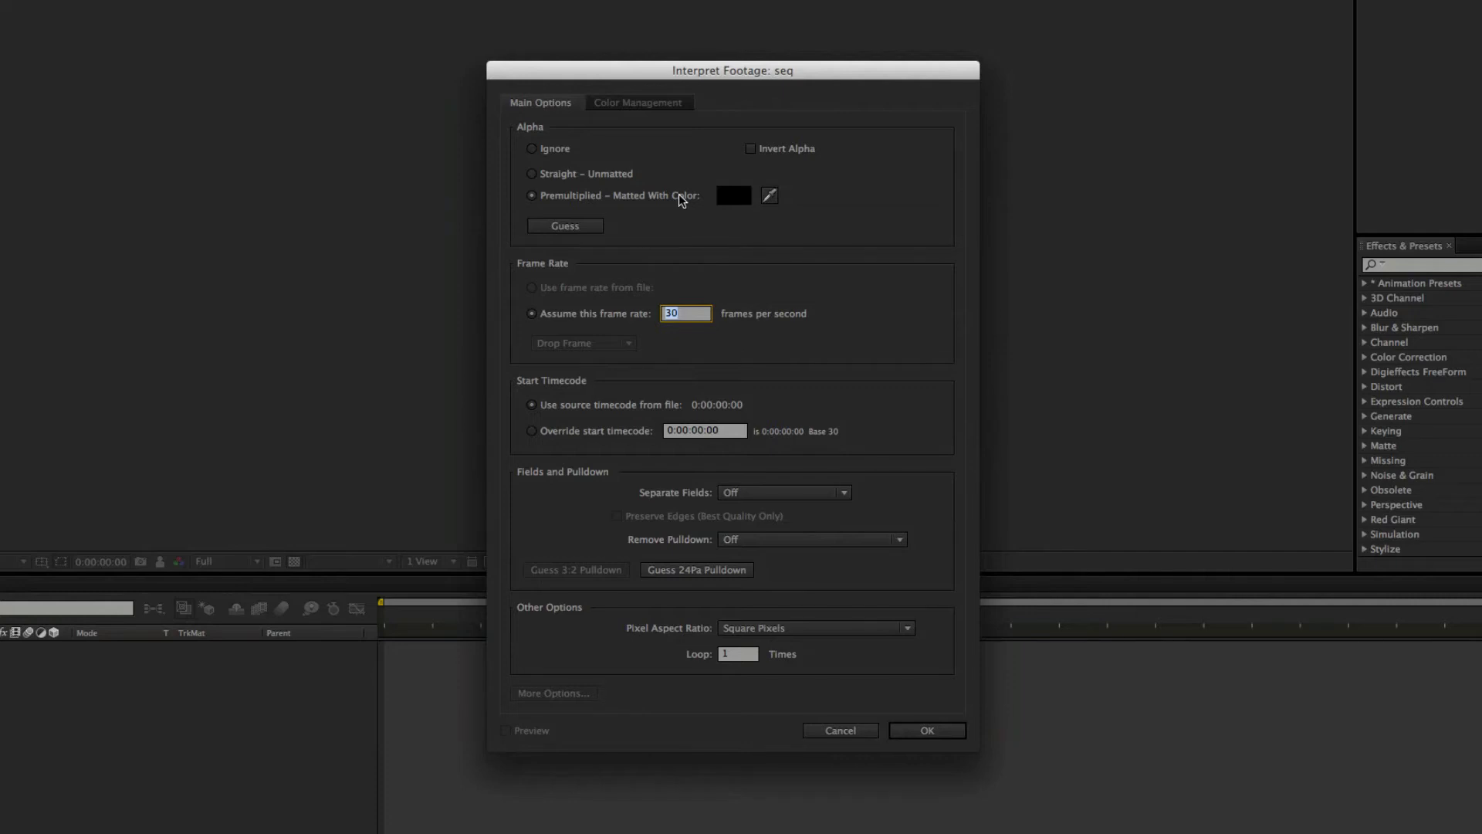
type("29.97")
left_click(919, 732)
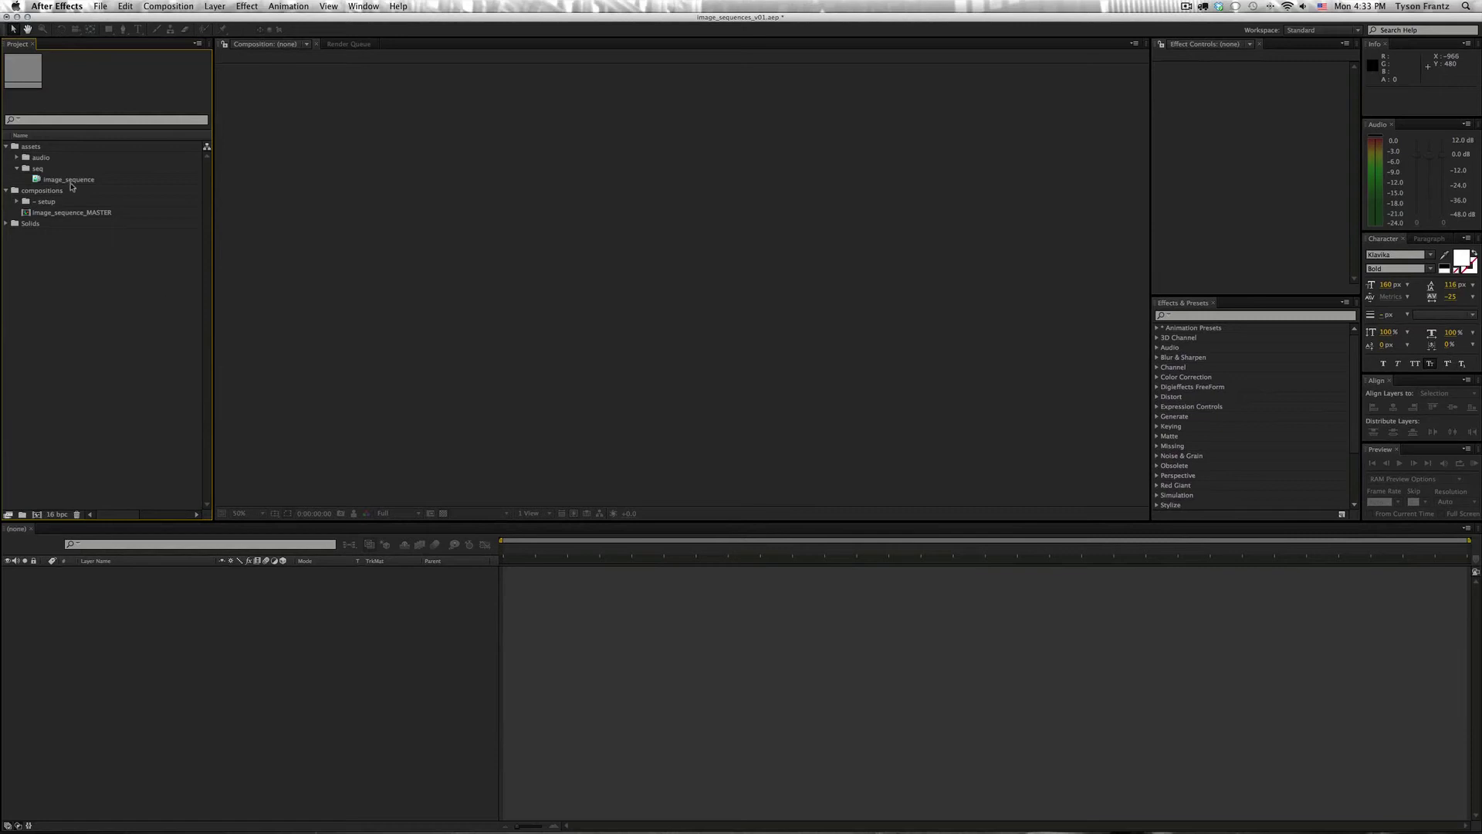
- Create a new composition from the image_sequence footage and rename the composition image_sequence
left_click(71, 180)
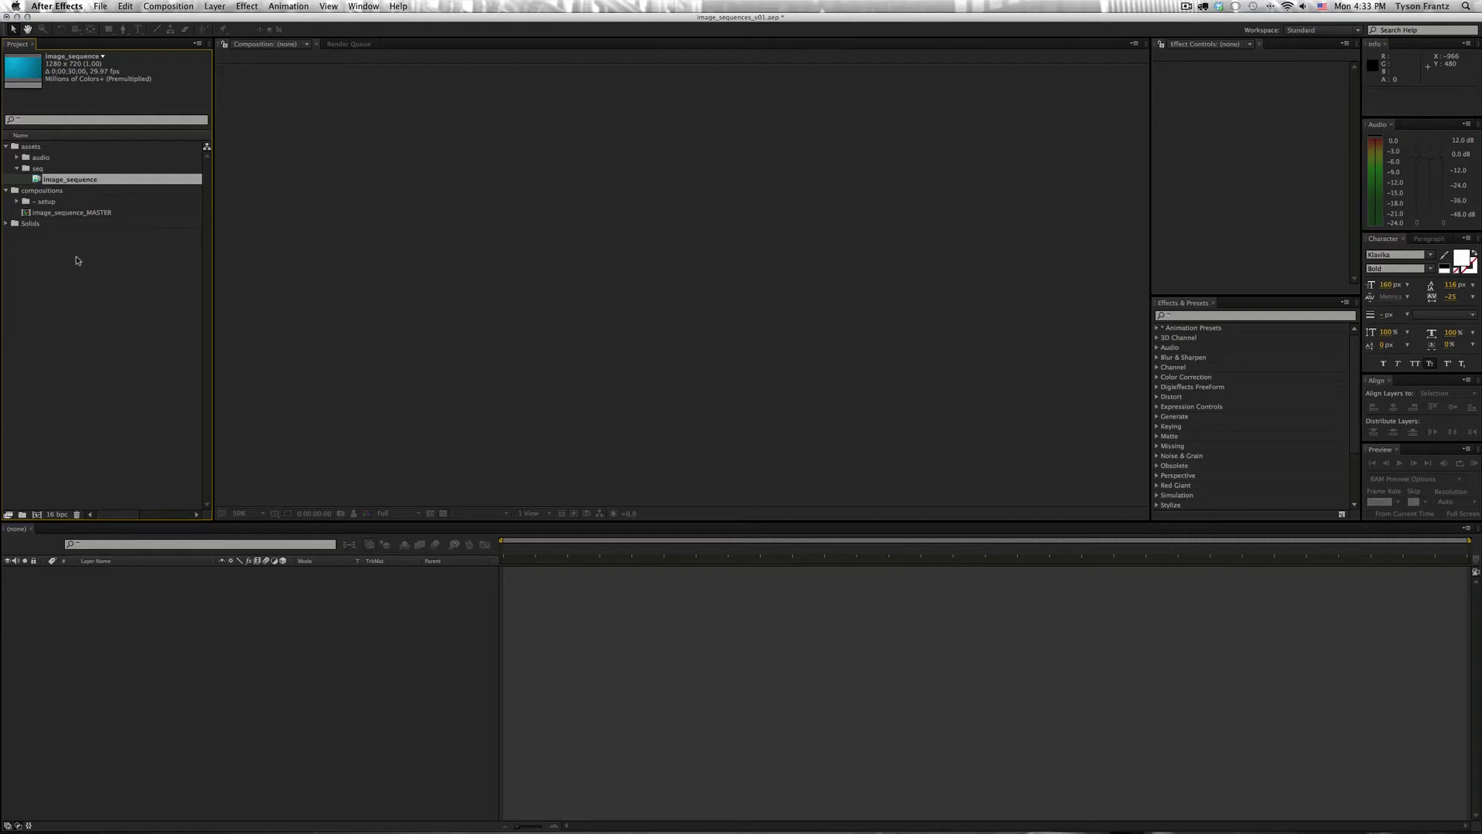
left_click(37, 515)
left_click(92, 313)
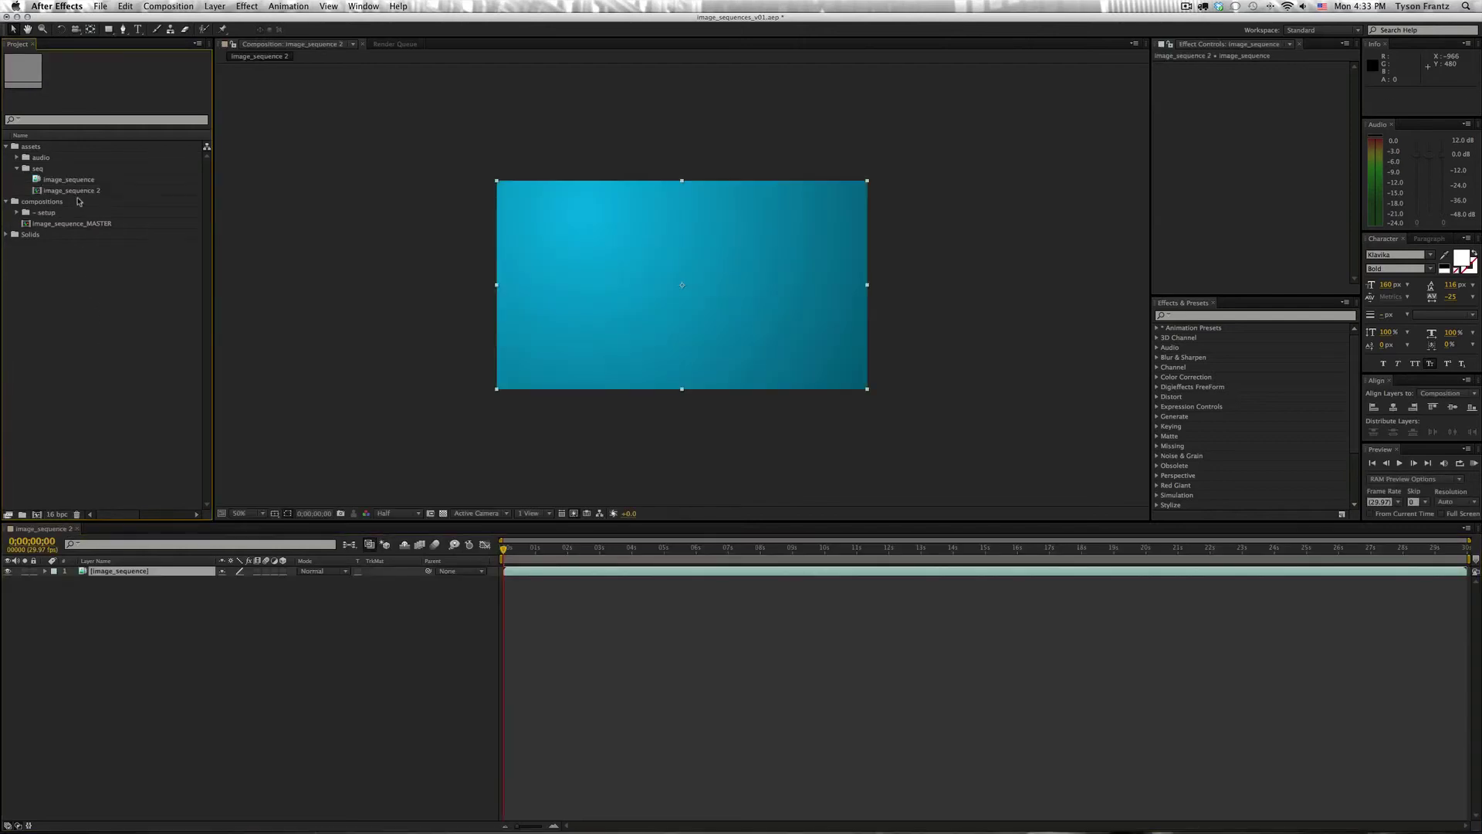
left_click(75, 192)
key("Return")
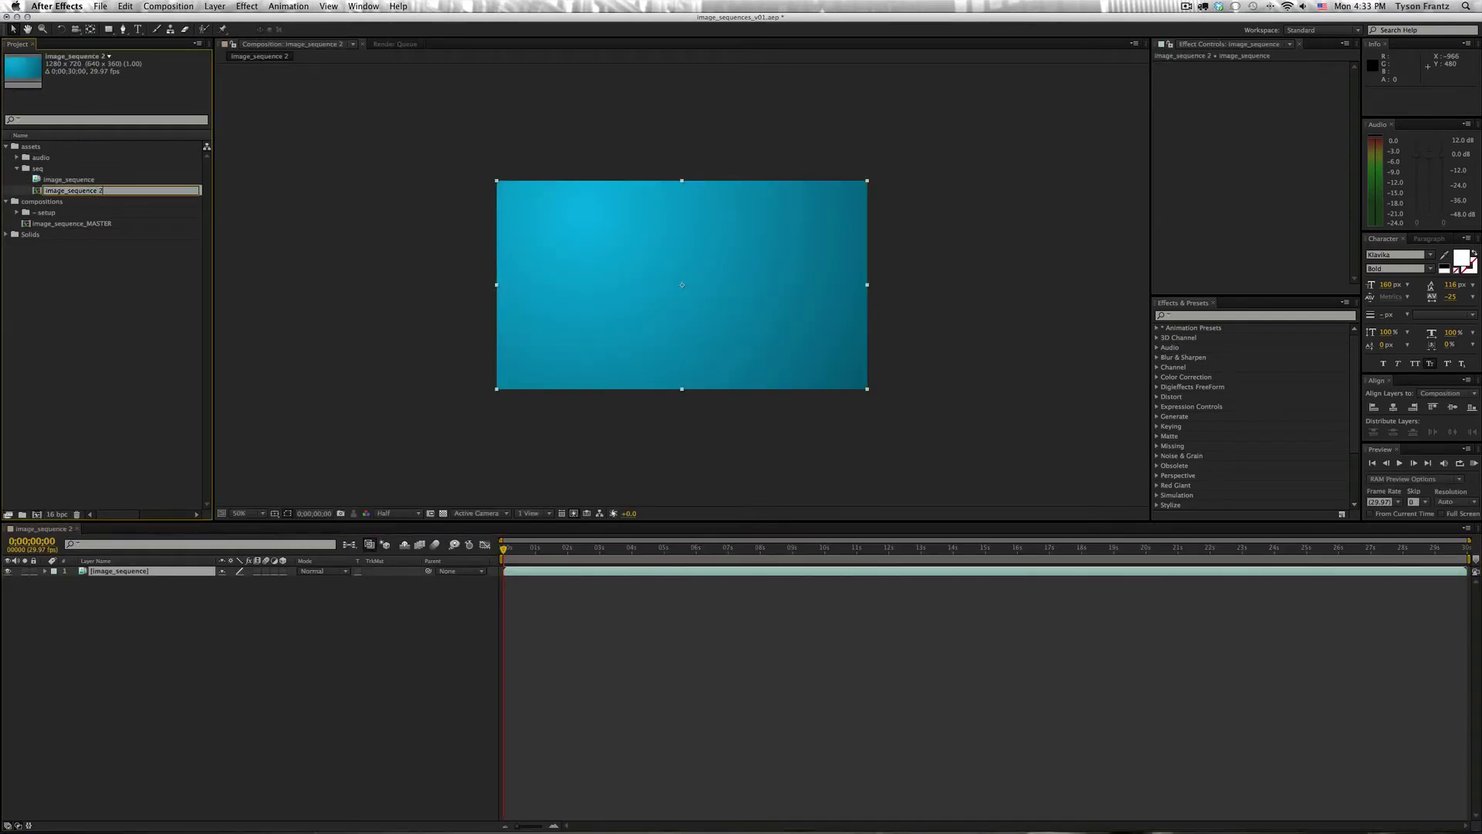
type("image_sequence")
key("Return")
- Move the image_sequence composition into the compositions folder, collapse the seq folder and close the open composition
left_click_drag(68, 183, 46, 201)
left_click(75, 292)
left_click(17, 169)
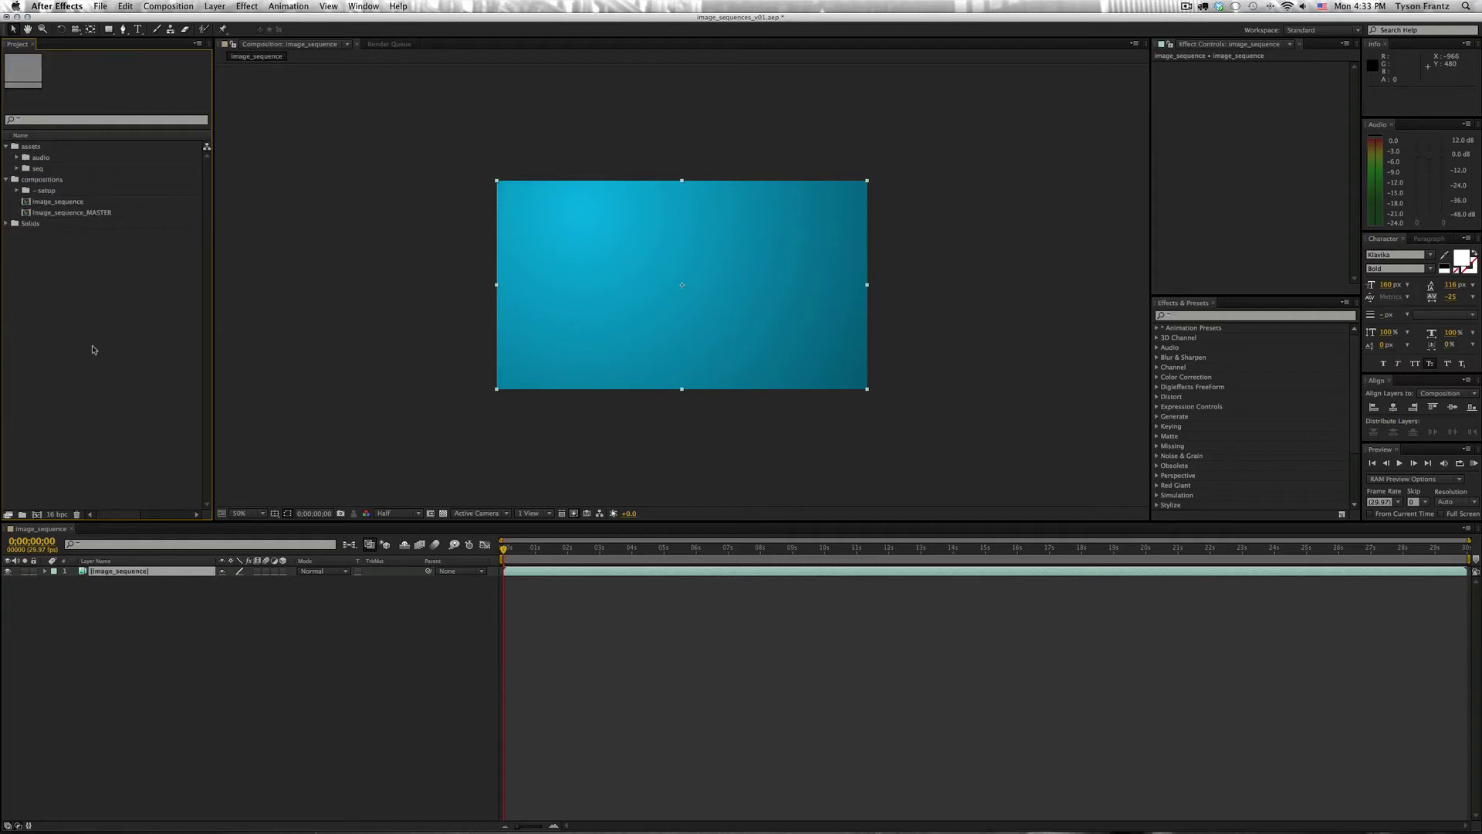
key("super+w")
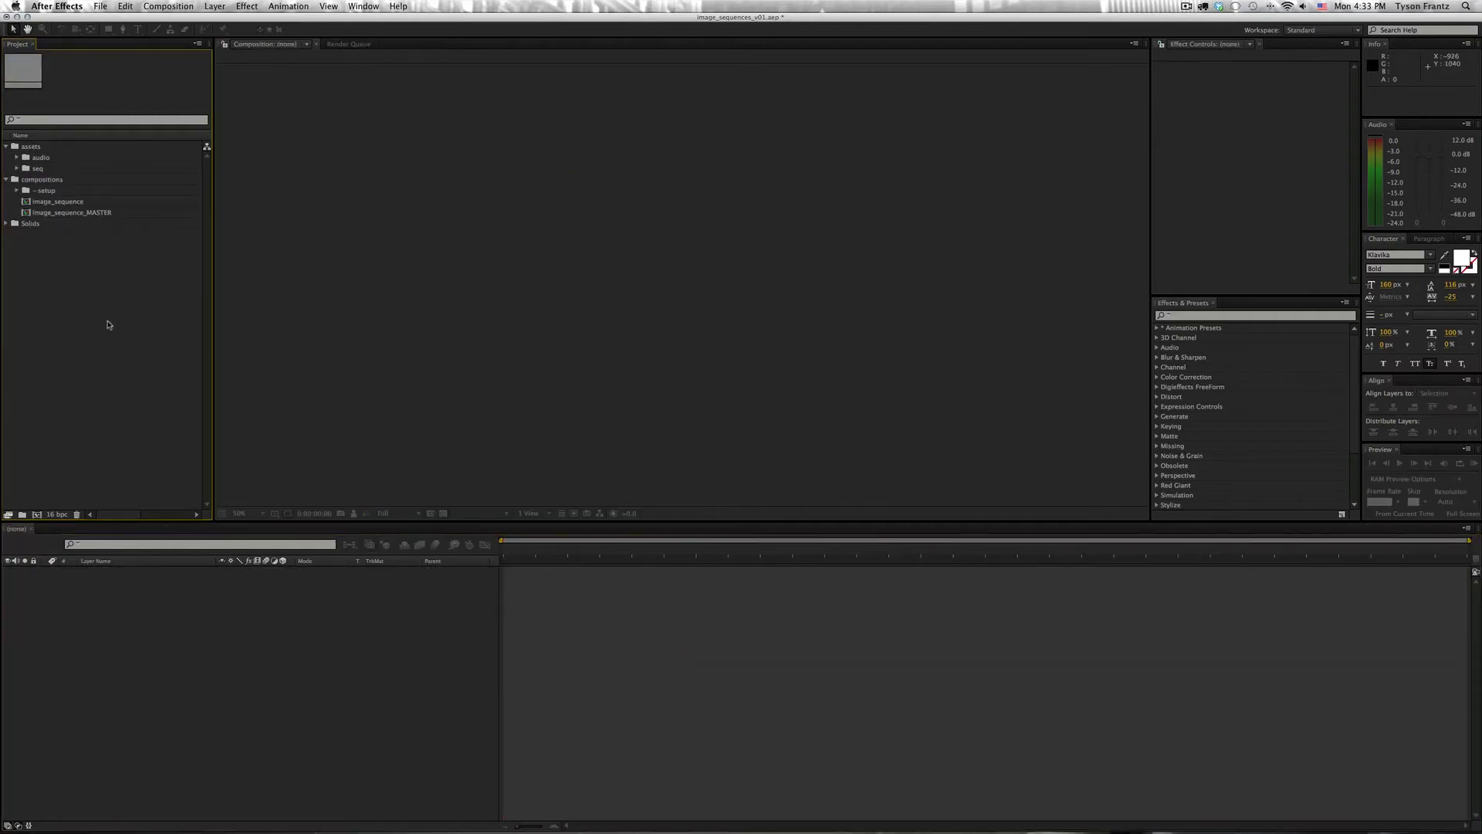
- Open the image_sequence composition and scrub to the Section 01 title at 0;00;02;01 to examine its single footage layer
left_click(62, 213)
left_click(65, 202)
left_click(70, 256)
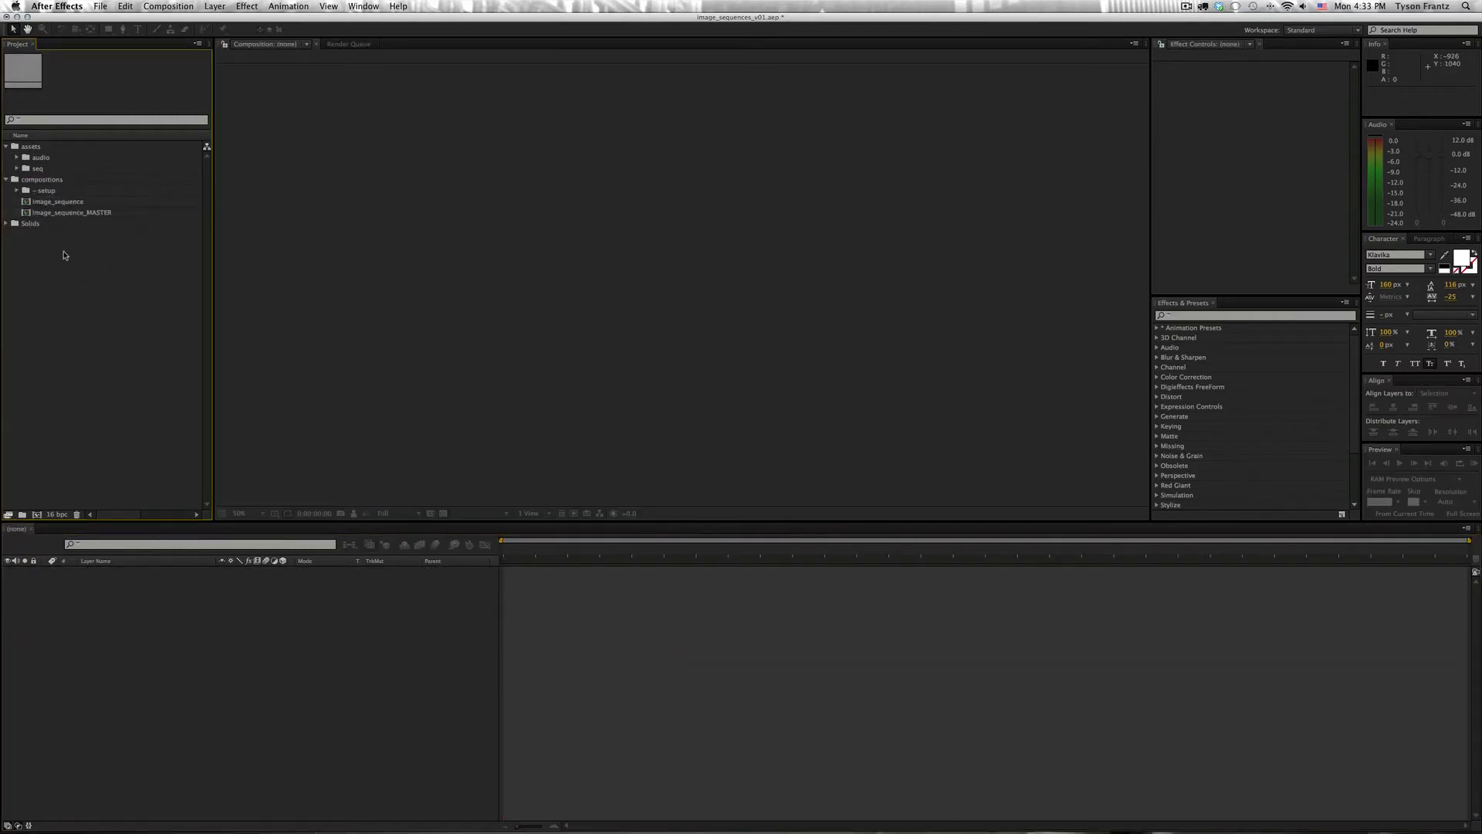
left_click(73, 203)
left_click(74, 213)
left_click(99, 308)
double_click(78, 202)
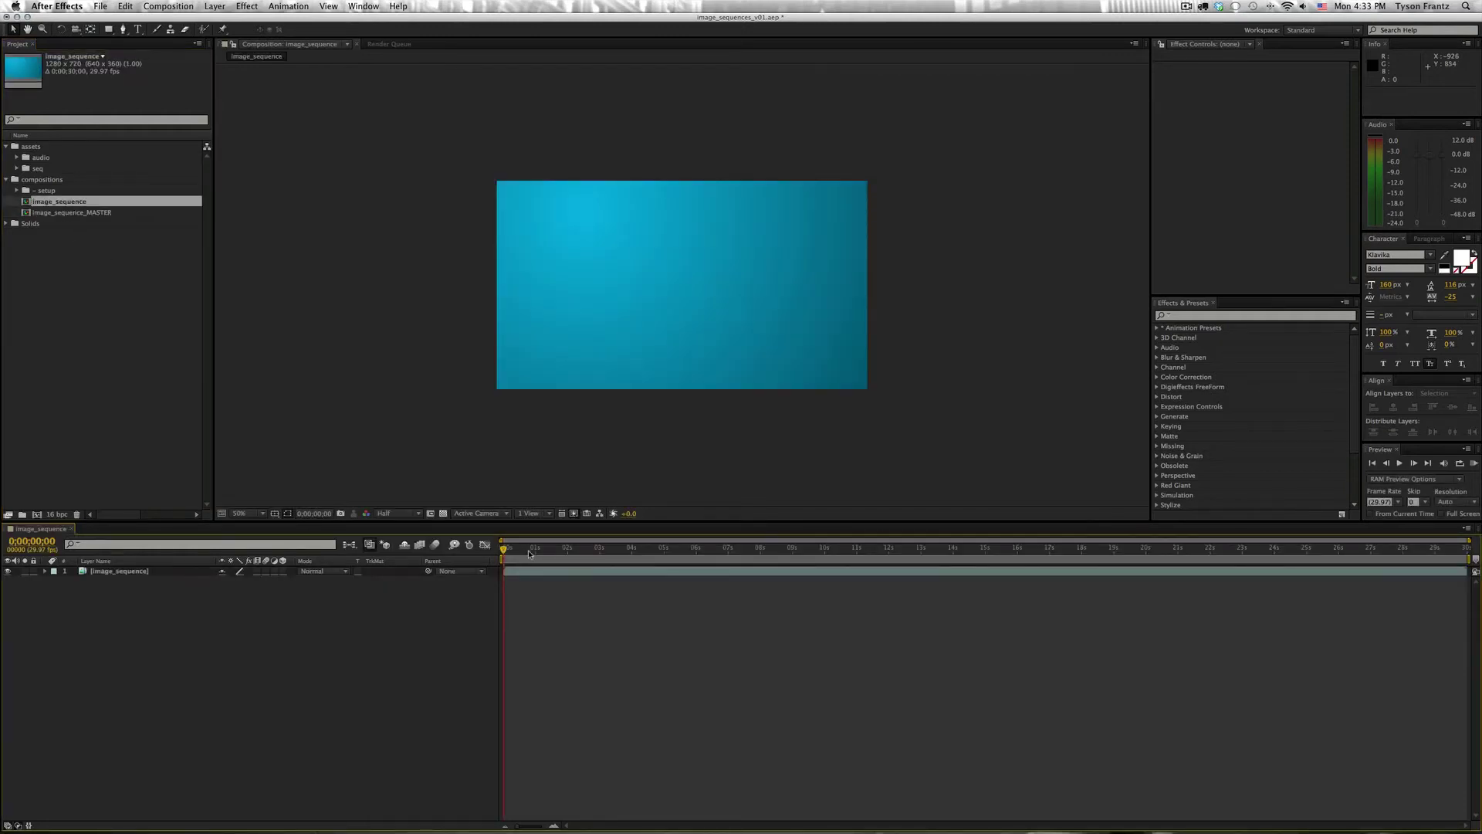
left_click_drag(530, 553, 569, 571)
left_click(128, 572)
left_click(346, 701)
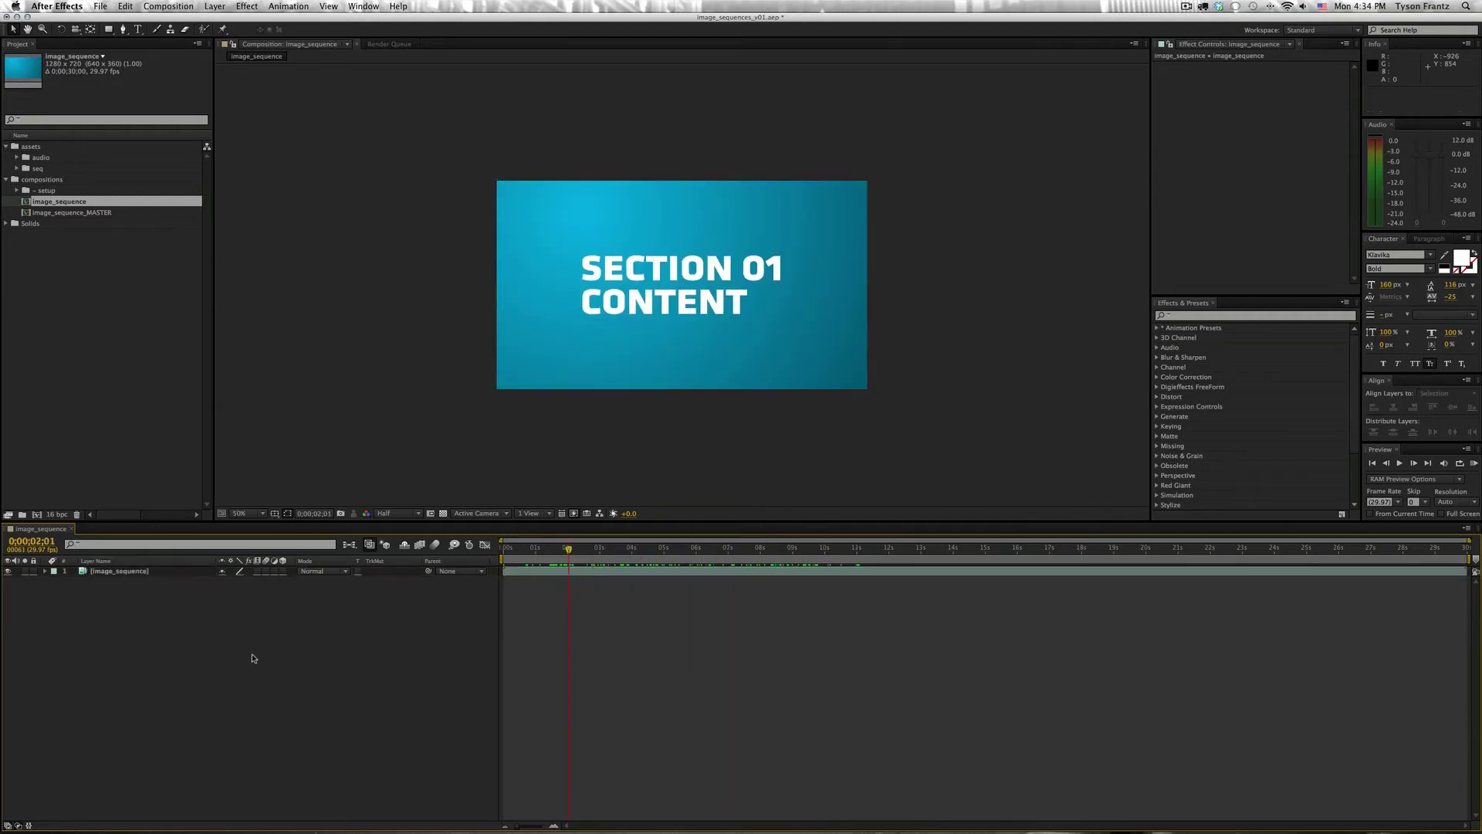
- Open image_sequence_MASTER, reveal the waveform of its mp3 layer for viewing, collapse it and close the composition
left_click(74, 302)
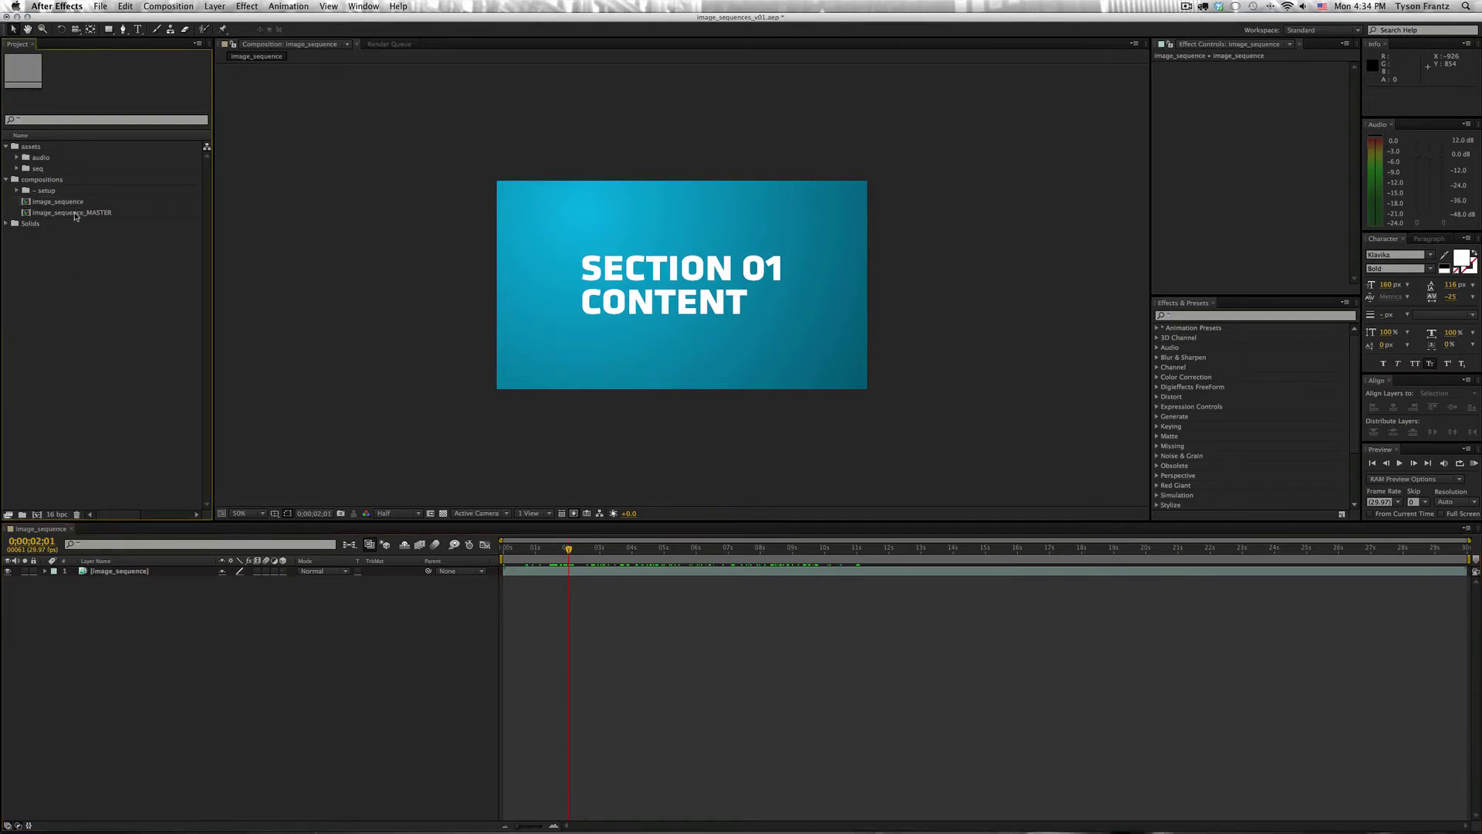
double_click(75, 214)
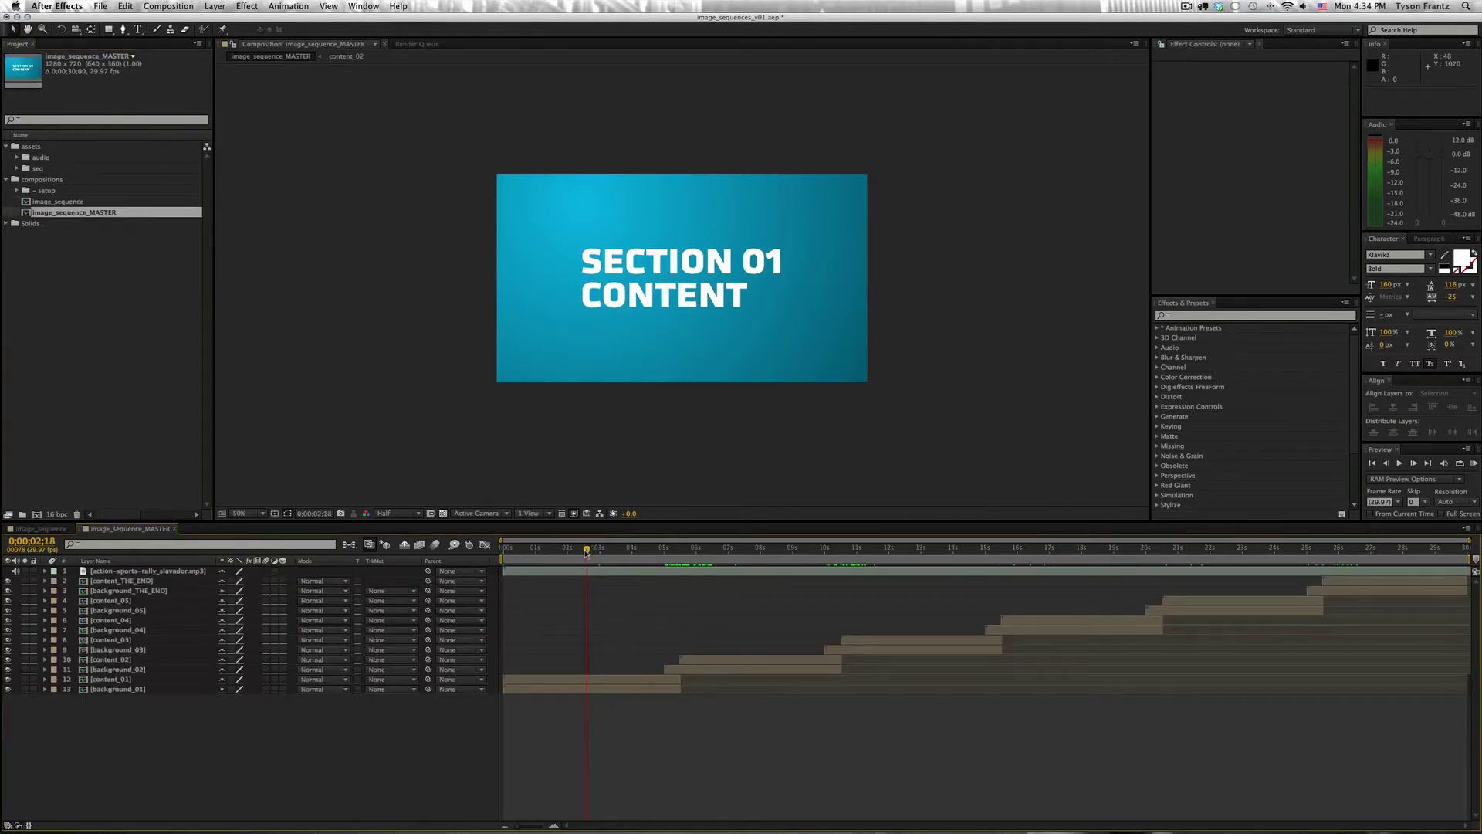
left_click(132, 572)
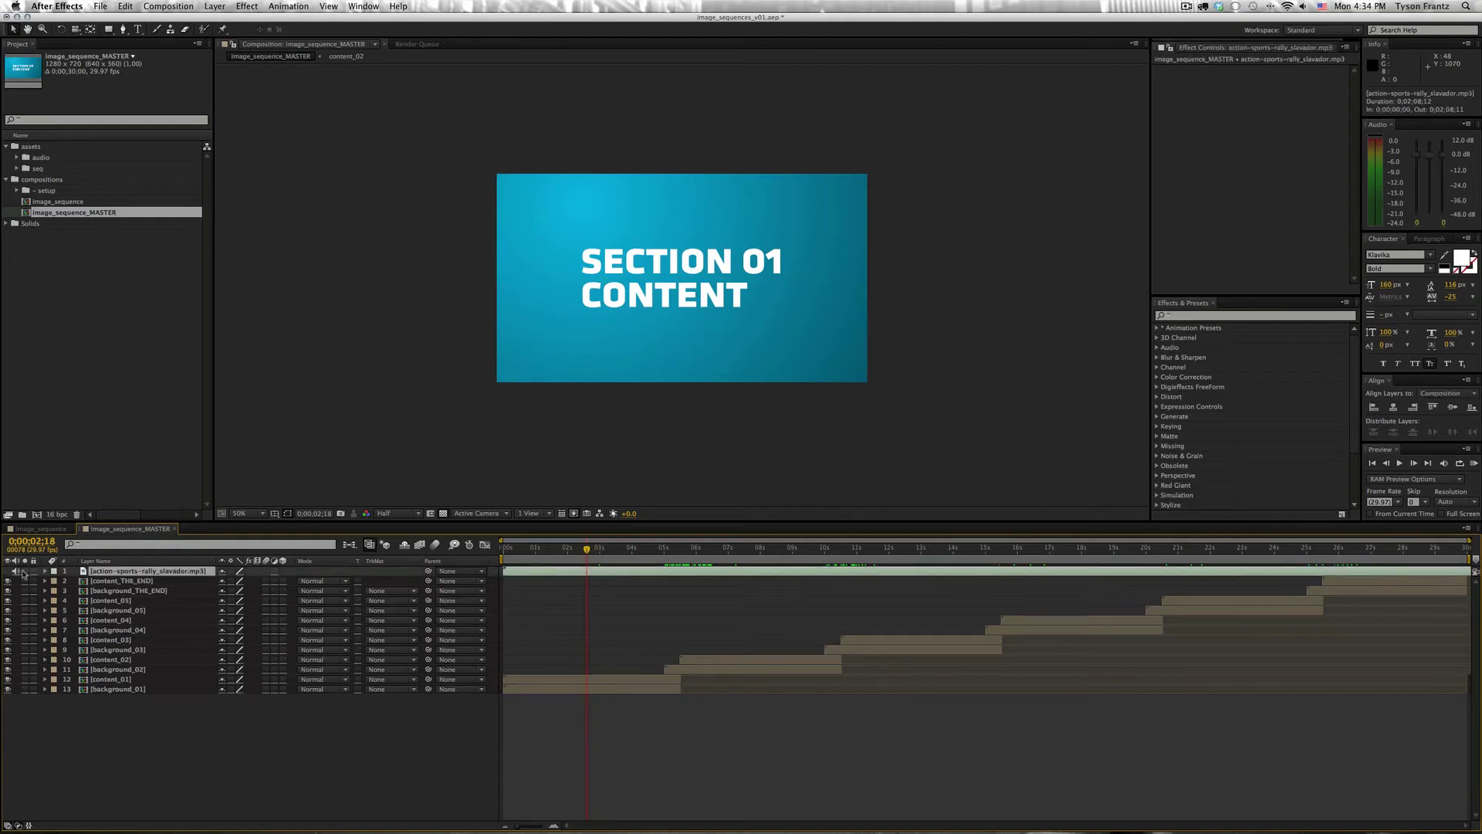
key("l")
key("l")
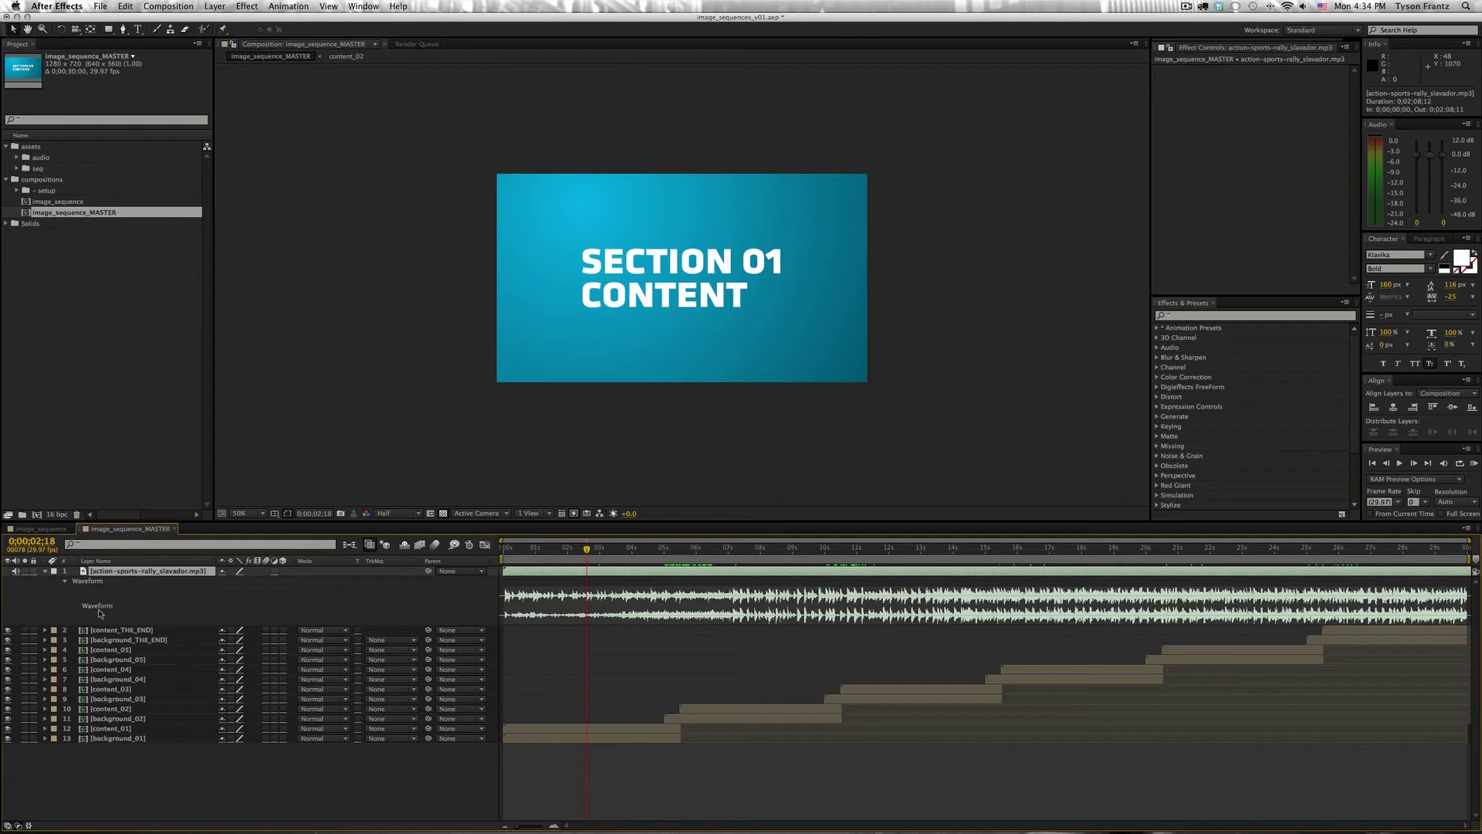
left_click(46, 571)
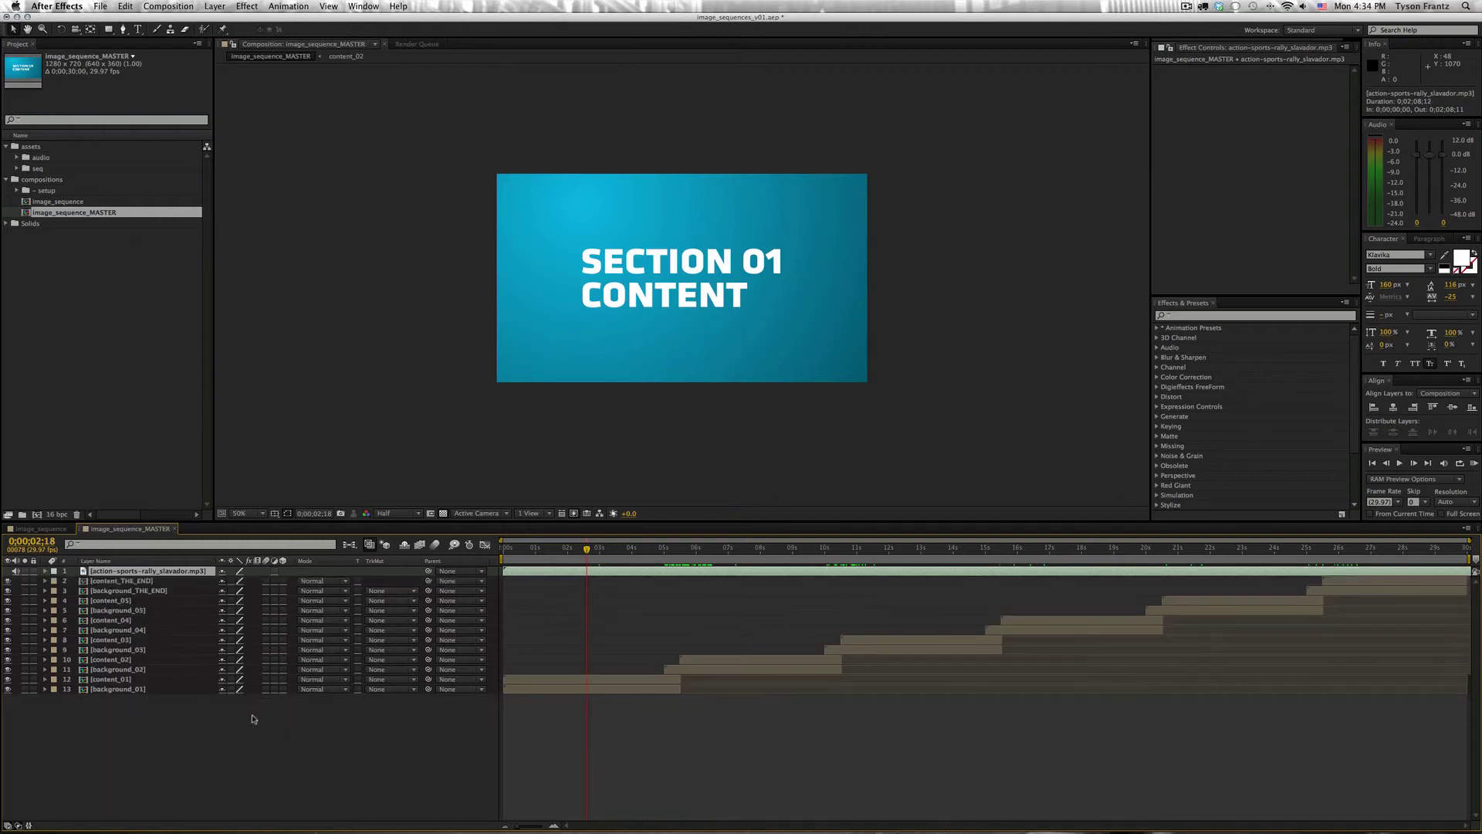
left_click(622, 763)
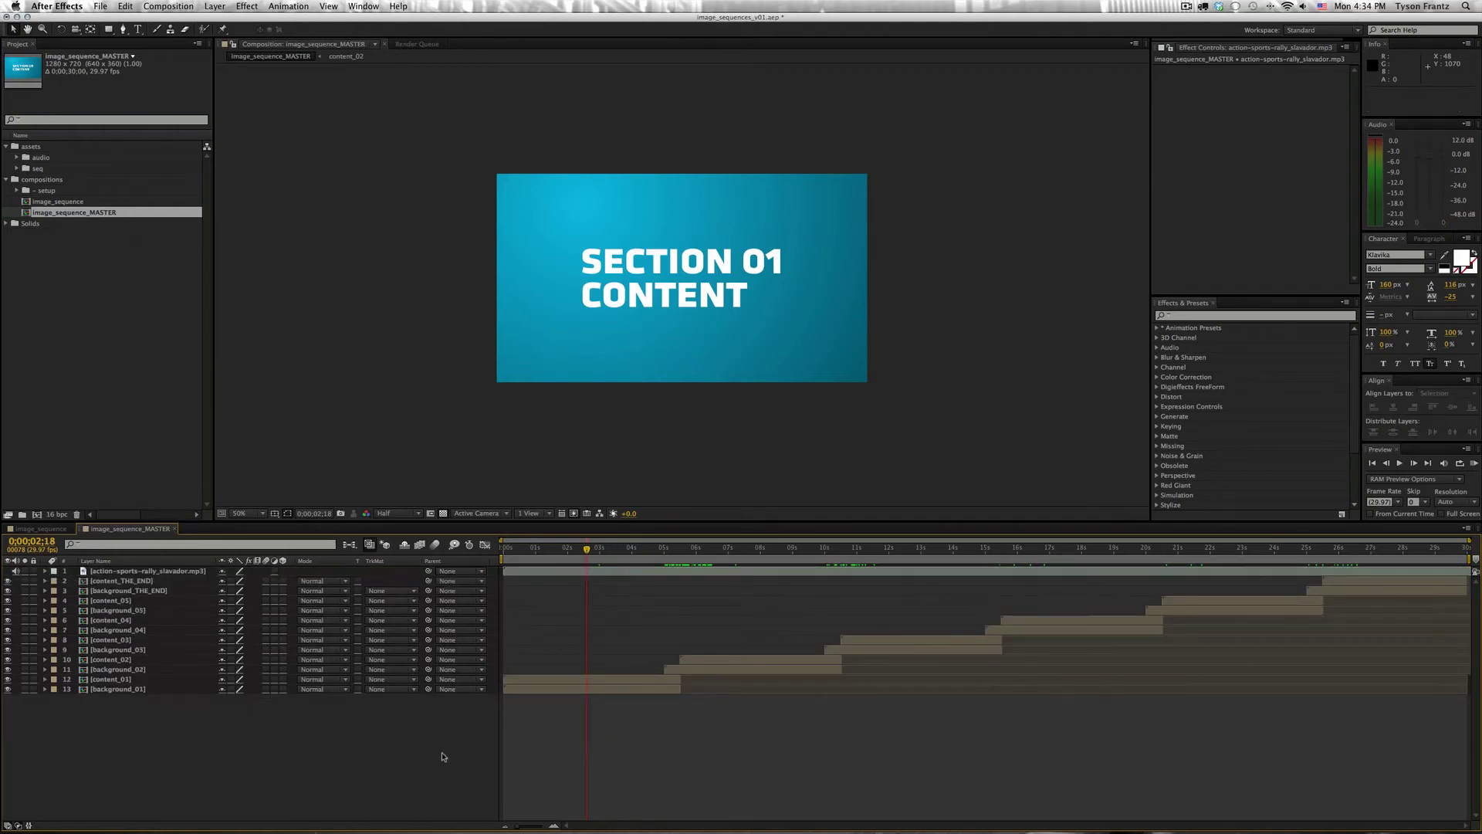
key("super+w")
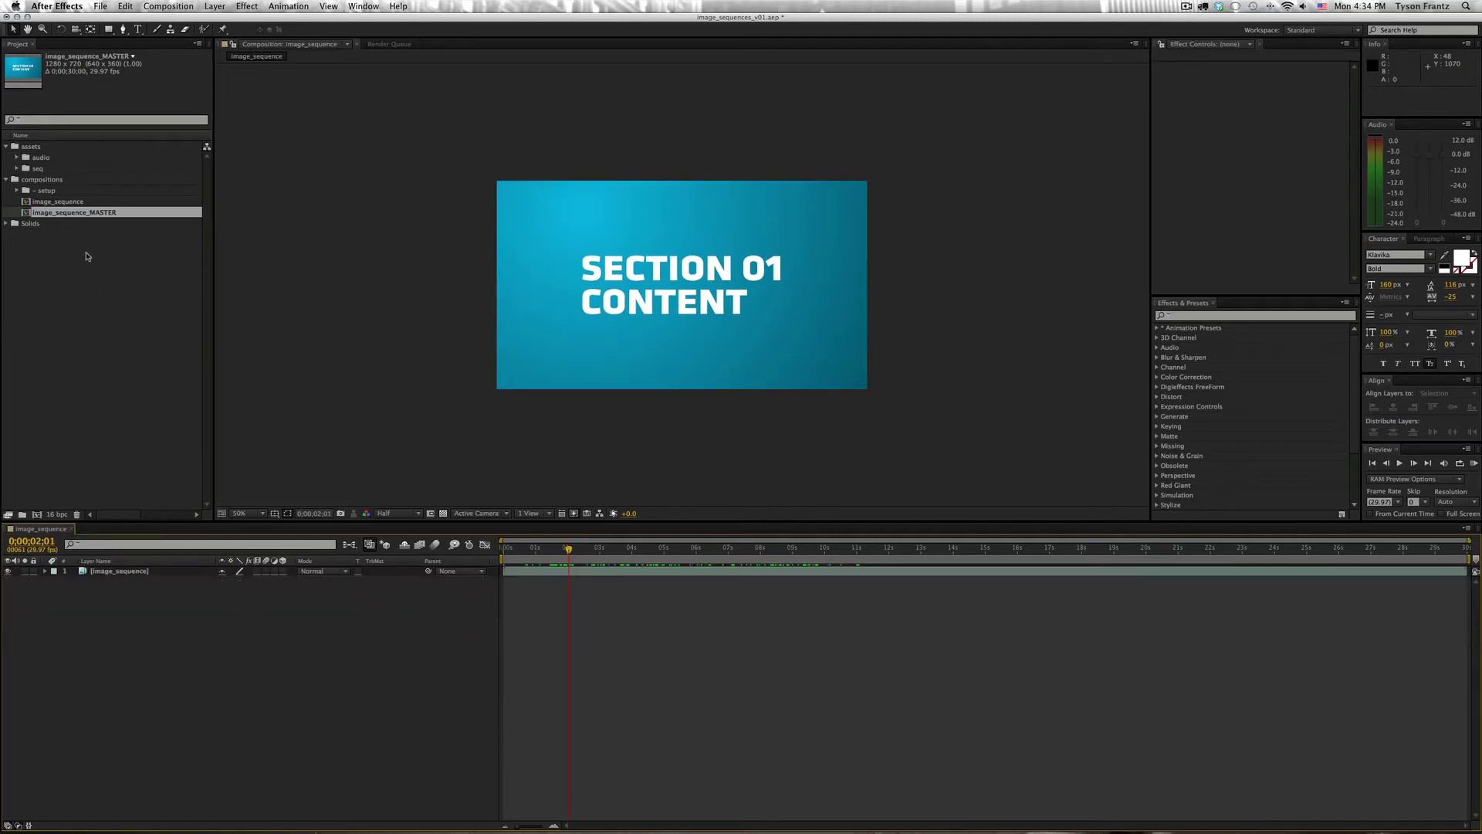
- Add image_sequence_MASTER beneath the footage layer in the image_sequence composition and turn off its video, keeping its audio on
left_click_drag(69, 215, 101, 644)
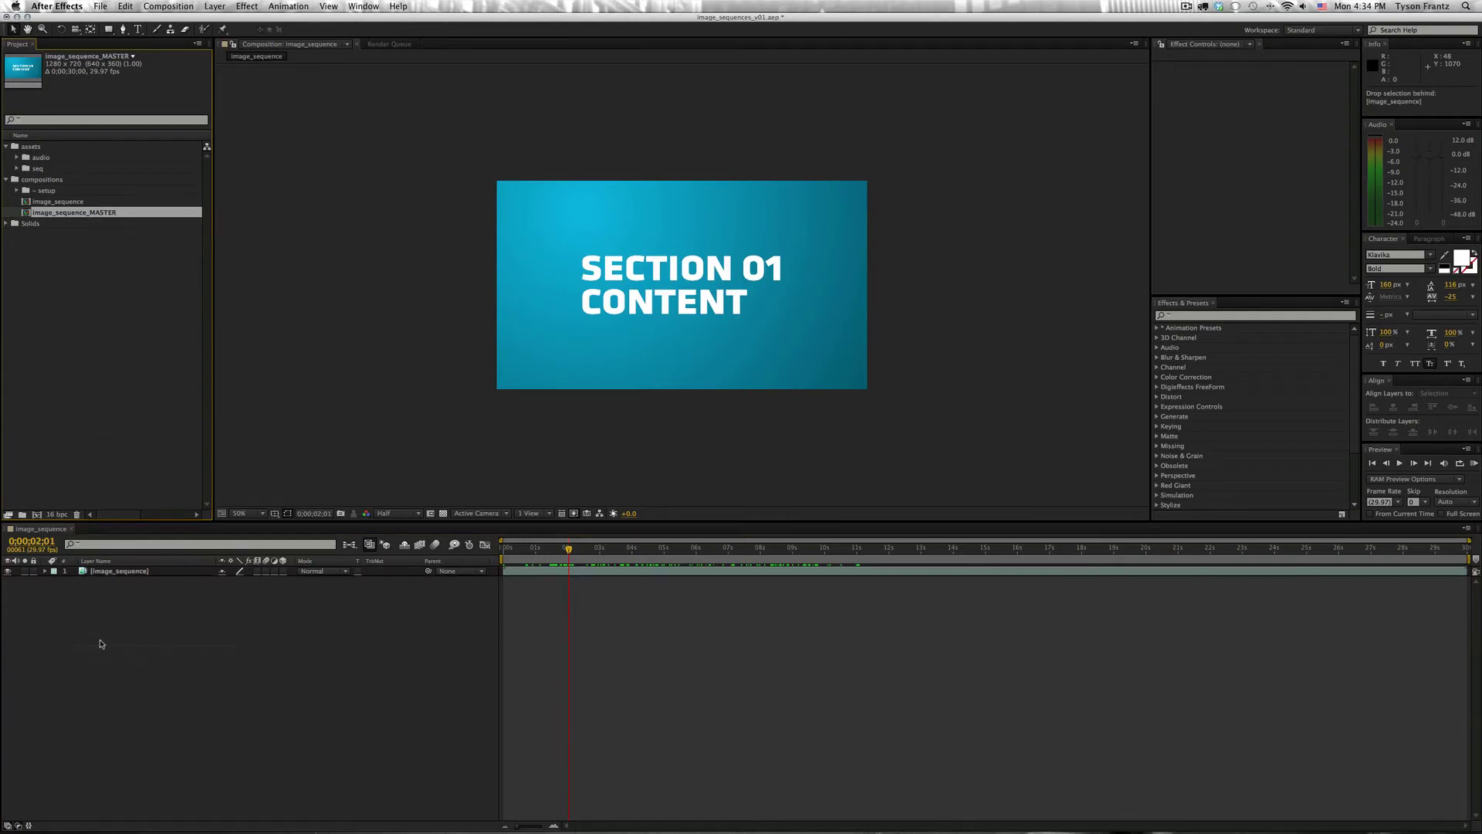
left_click_drag(100, 643, 112, 639)
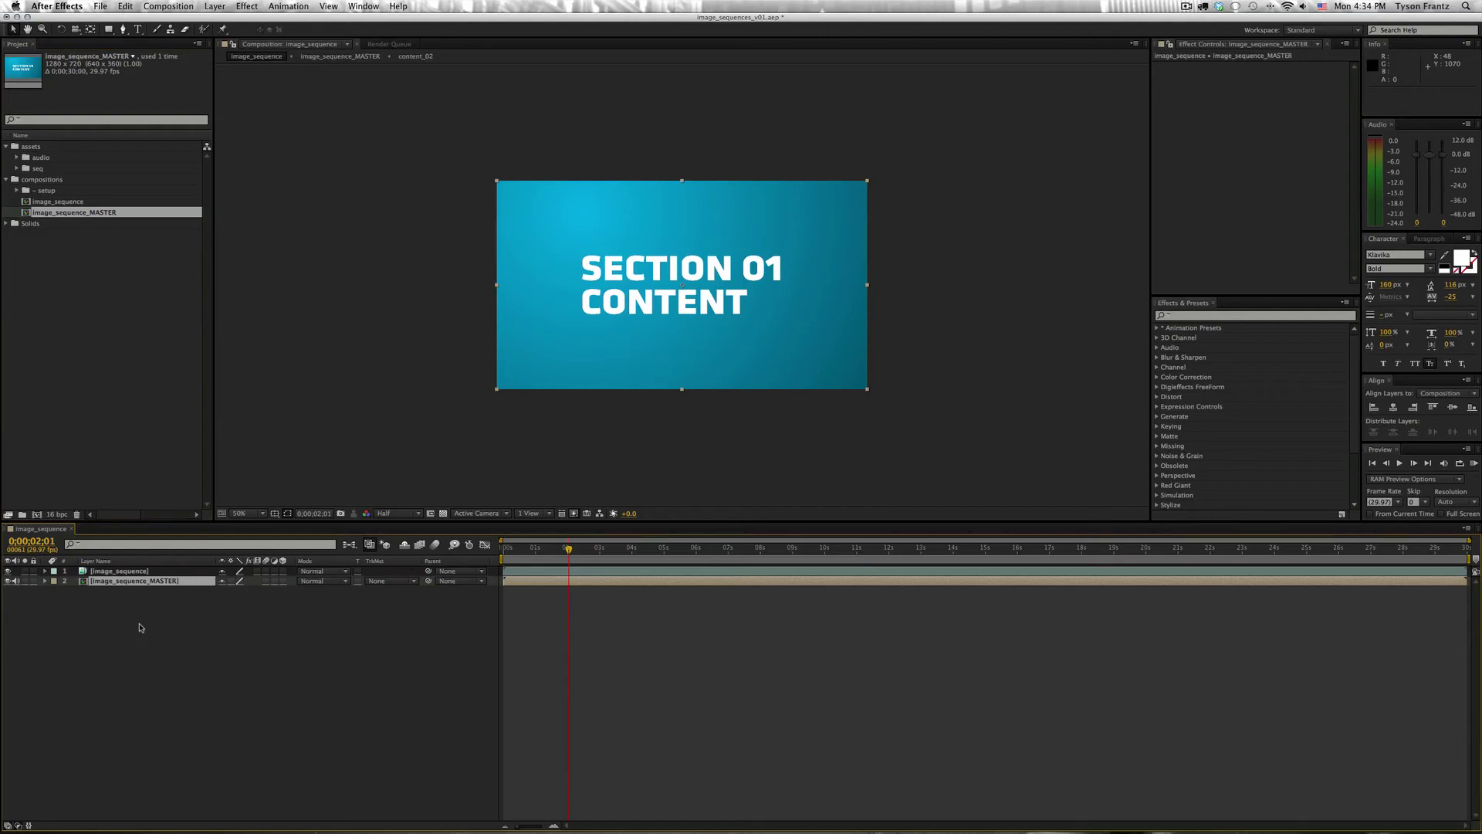
left_click(106, 588)
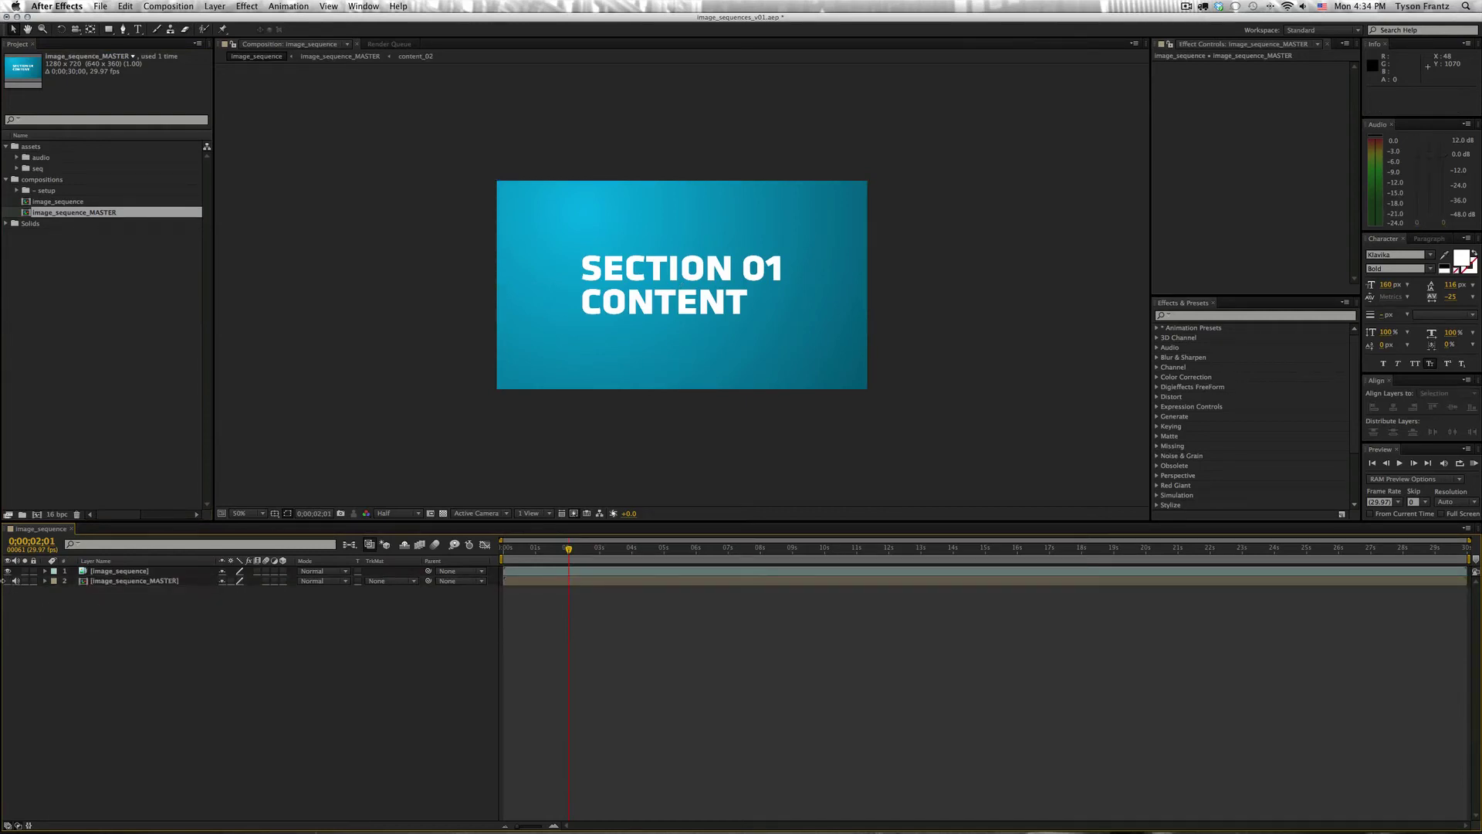
left_click(8, 581)
left_click(107, 580)
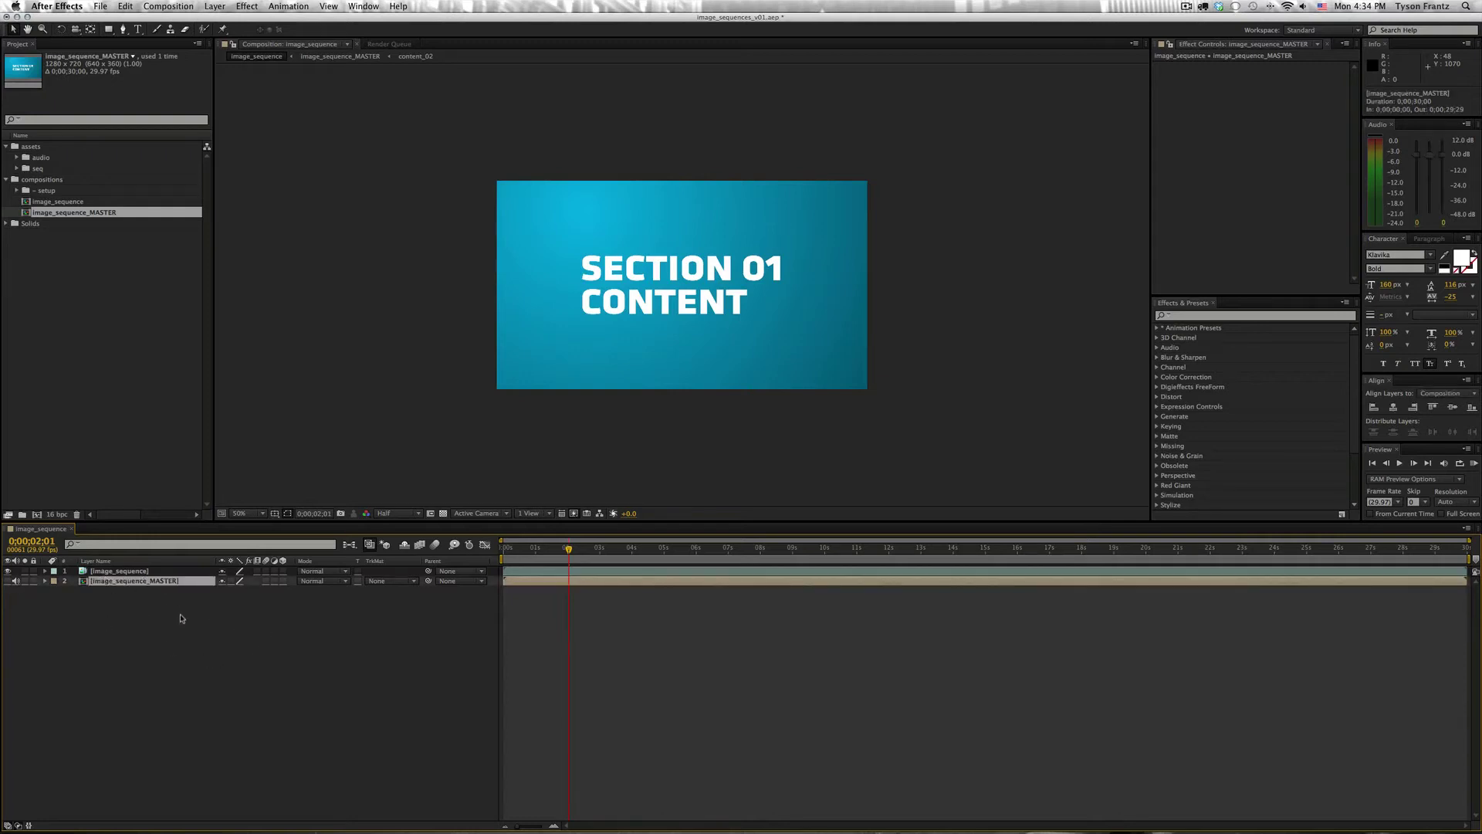
left_click(117, 572)
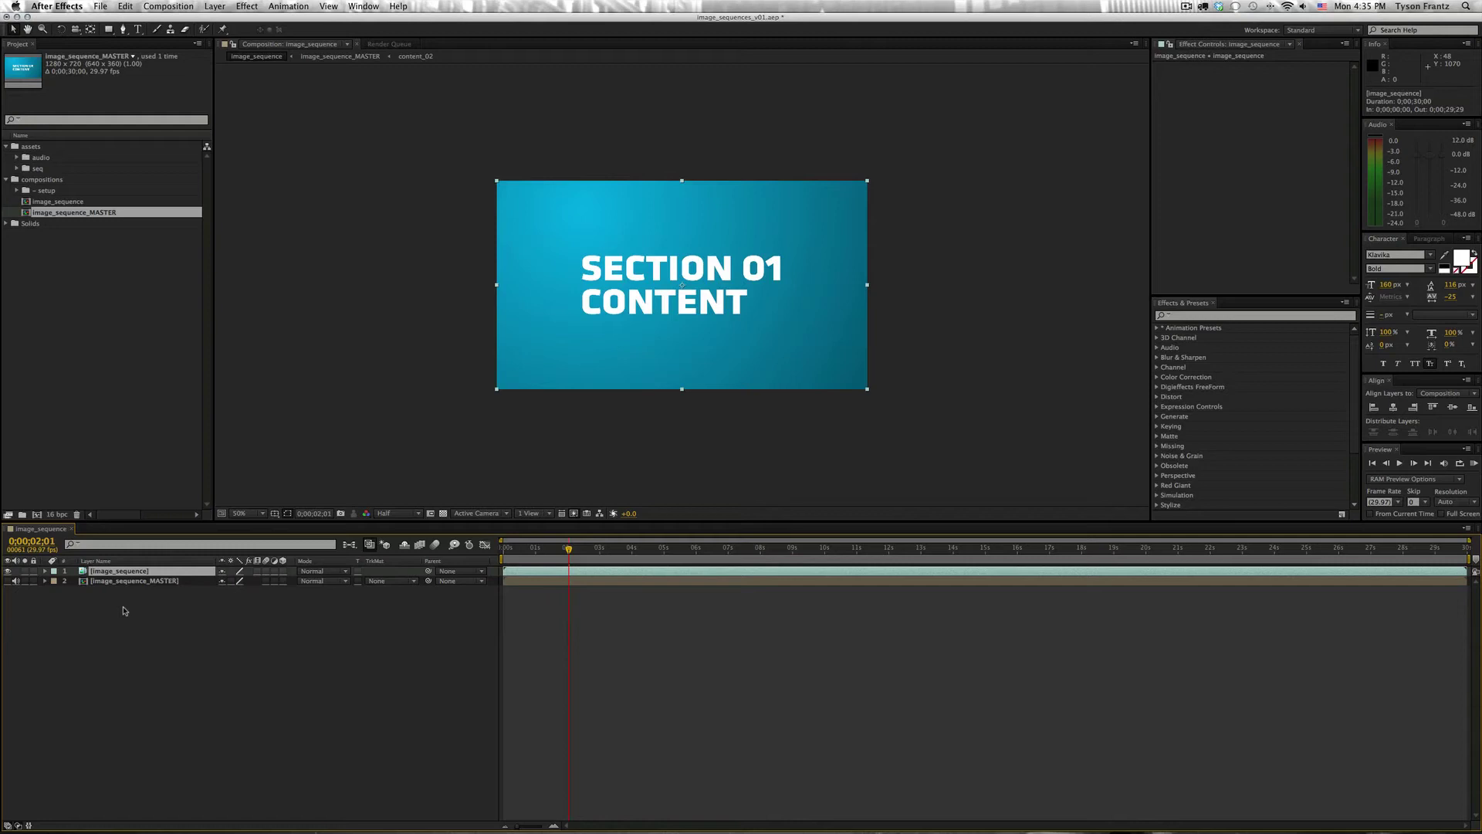
left_click(123, 611)
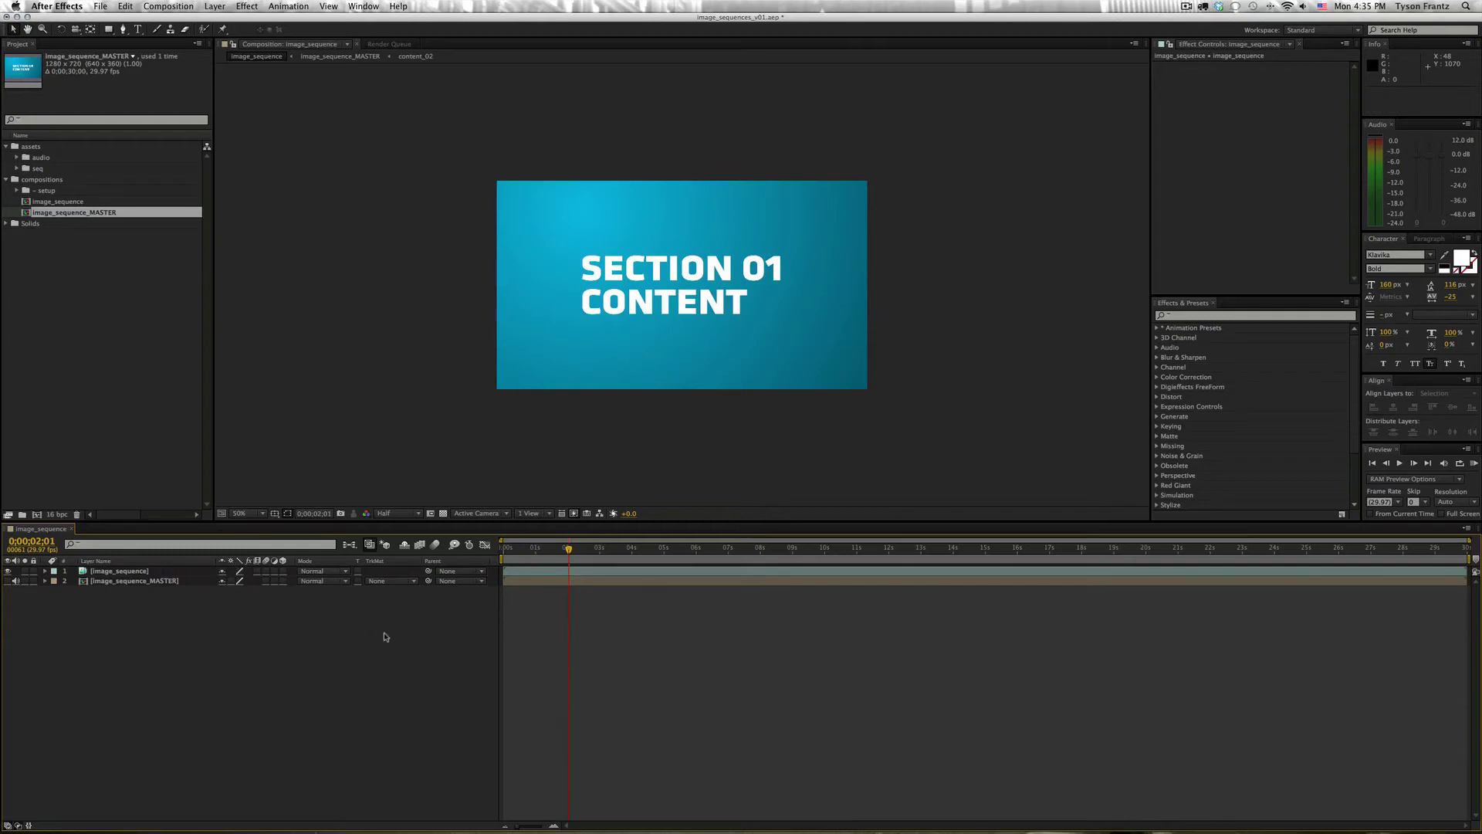
- Close the image_sequence composition, open image_sequence_MASTER and move the playhead to the Section 02 title at 0;00;07;09
key("super+w")
left_click(142, 330)
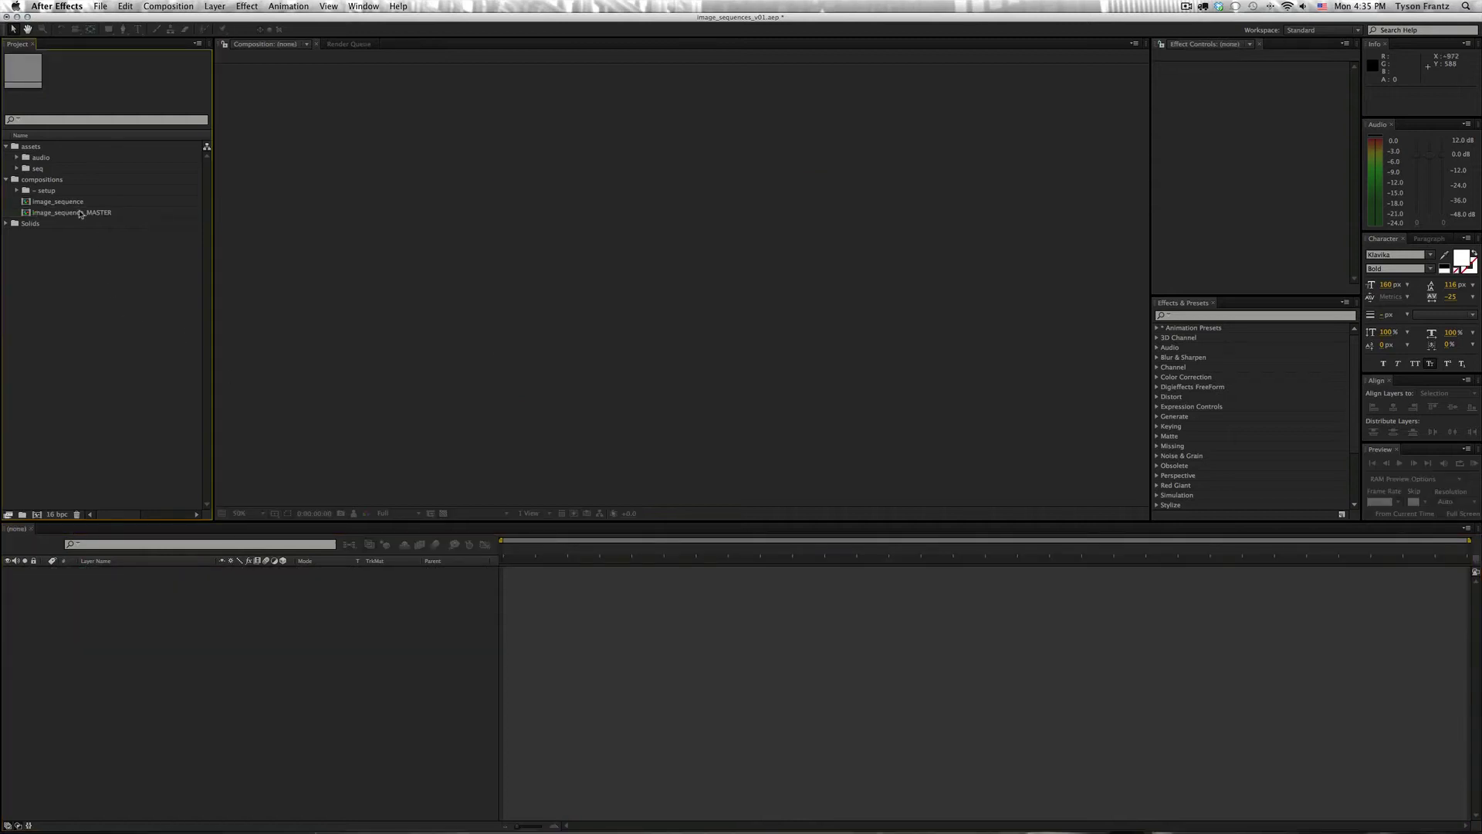
double_click(73, 212)
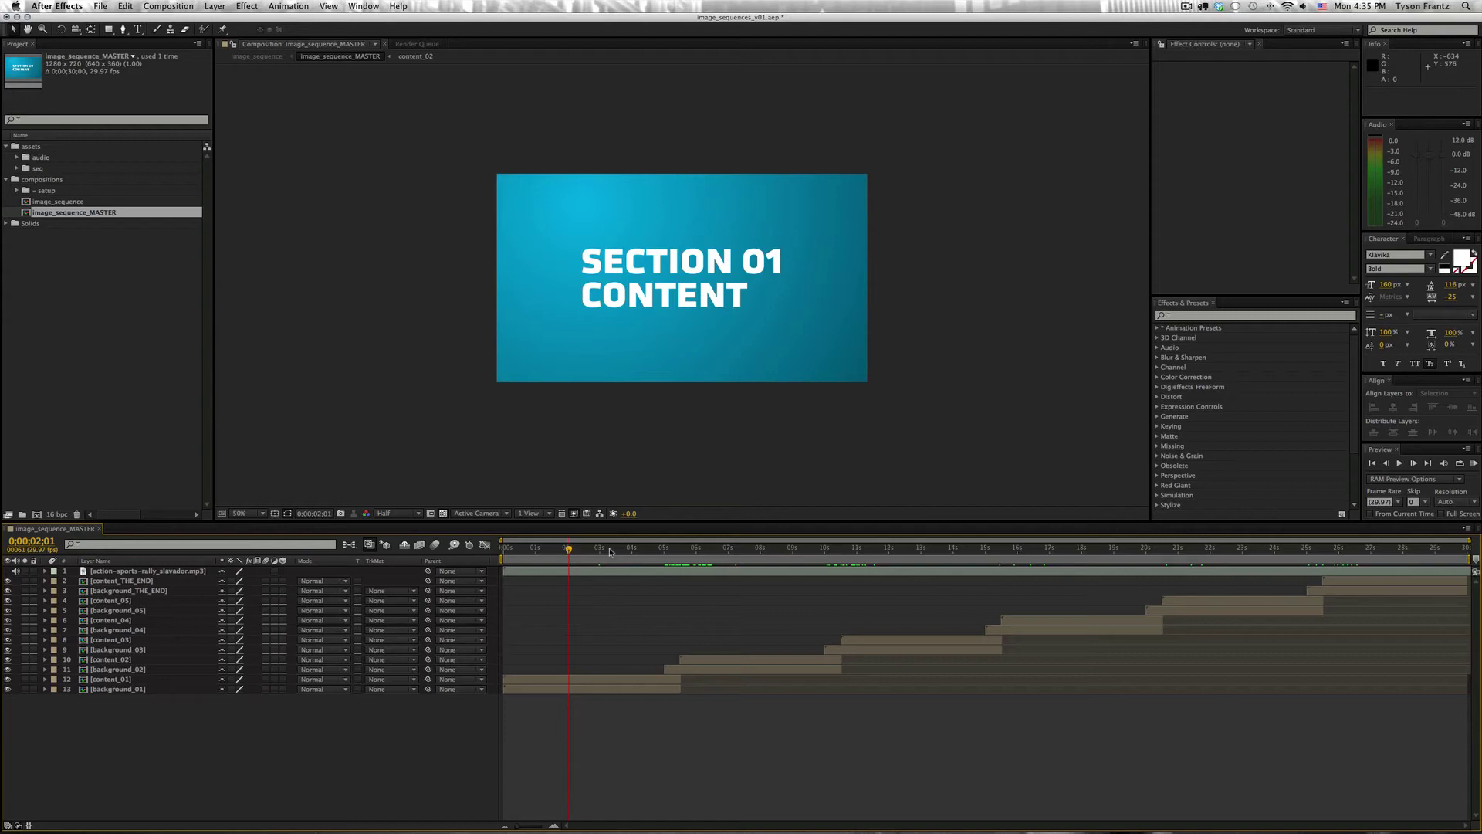
left_click_drag(609, 551, 738, 551)
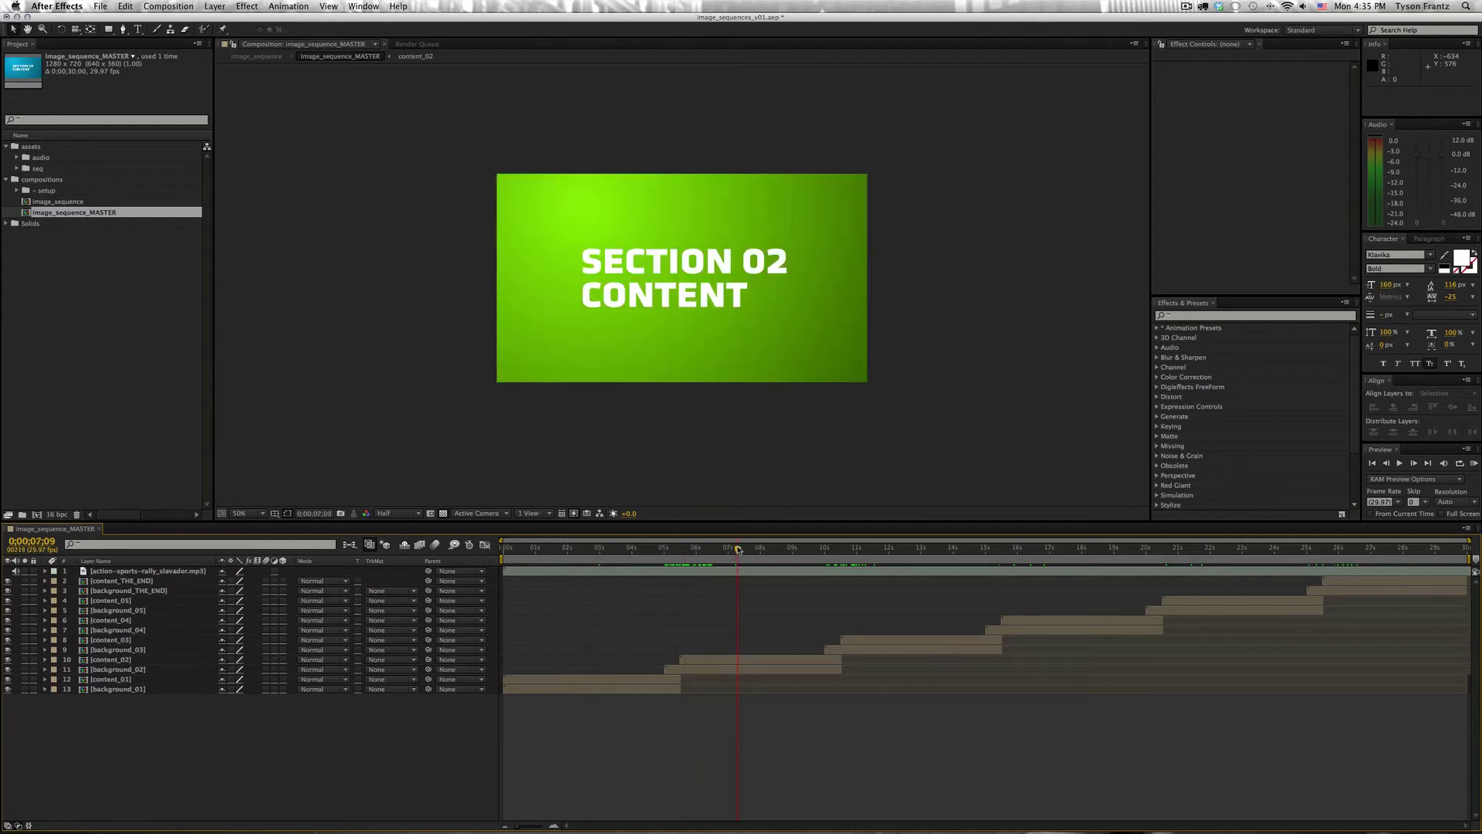
- Open the content_02 composition and replace its title text with "WE LOVE SECTION 02" on two lines
double_click(730, 662)
key("ctrl+t")
left_click(709, 263)
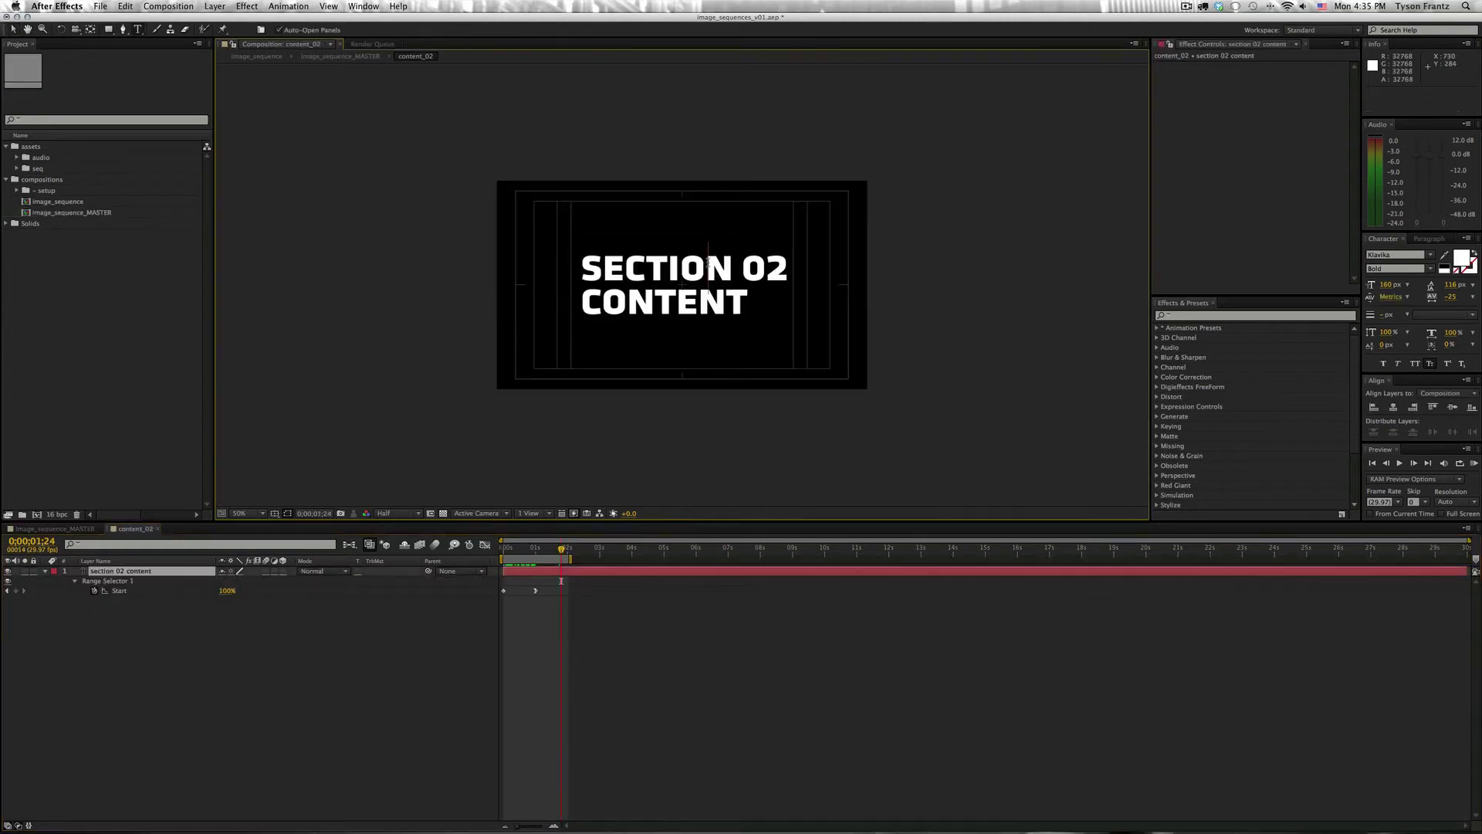
key("ctrl+a")
type("WE LOVE")
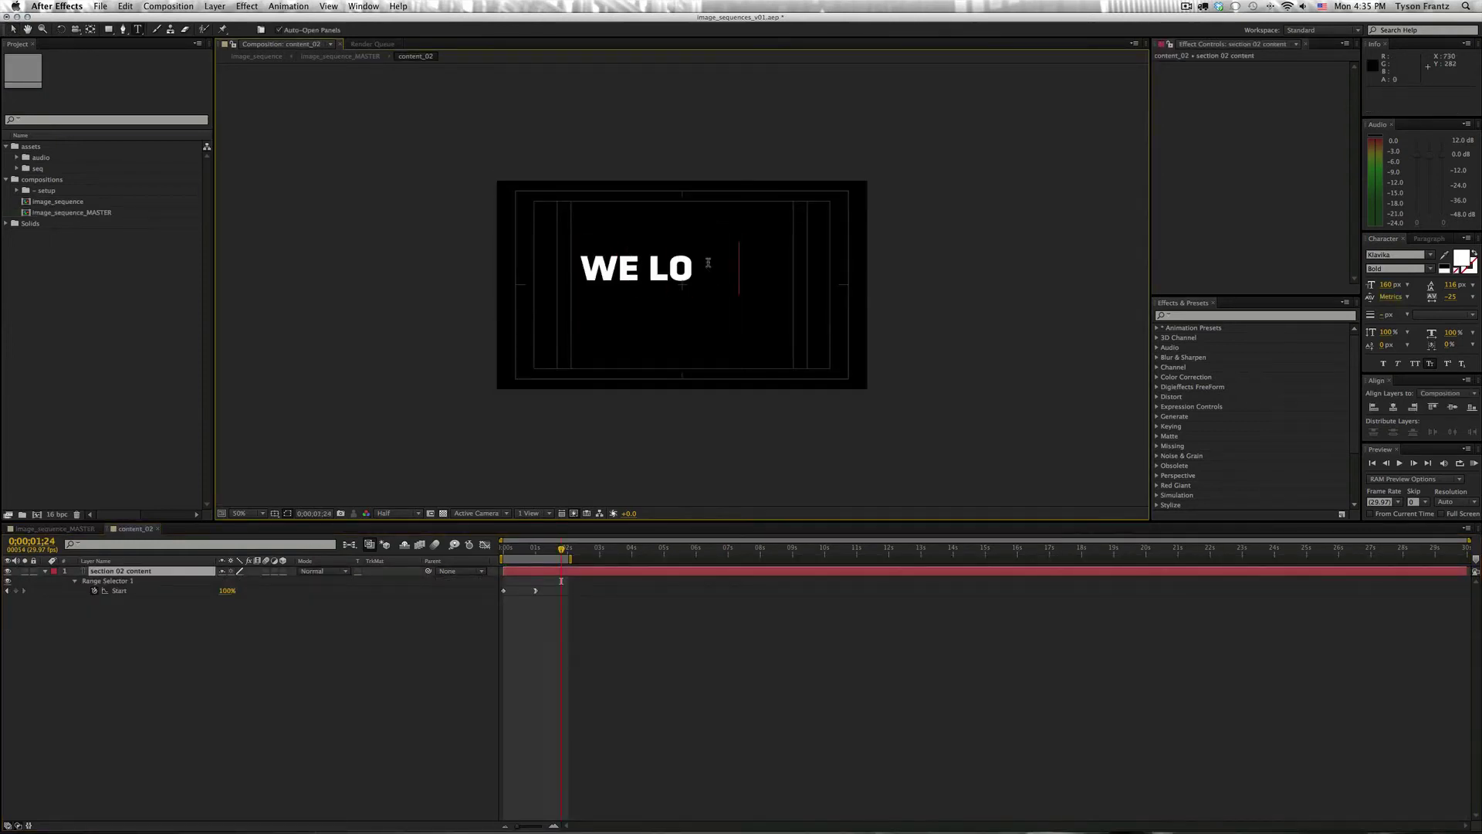
key("Return")
type("SECTION 2")
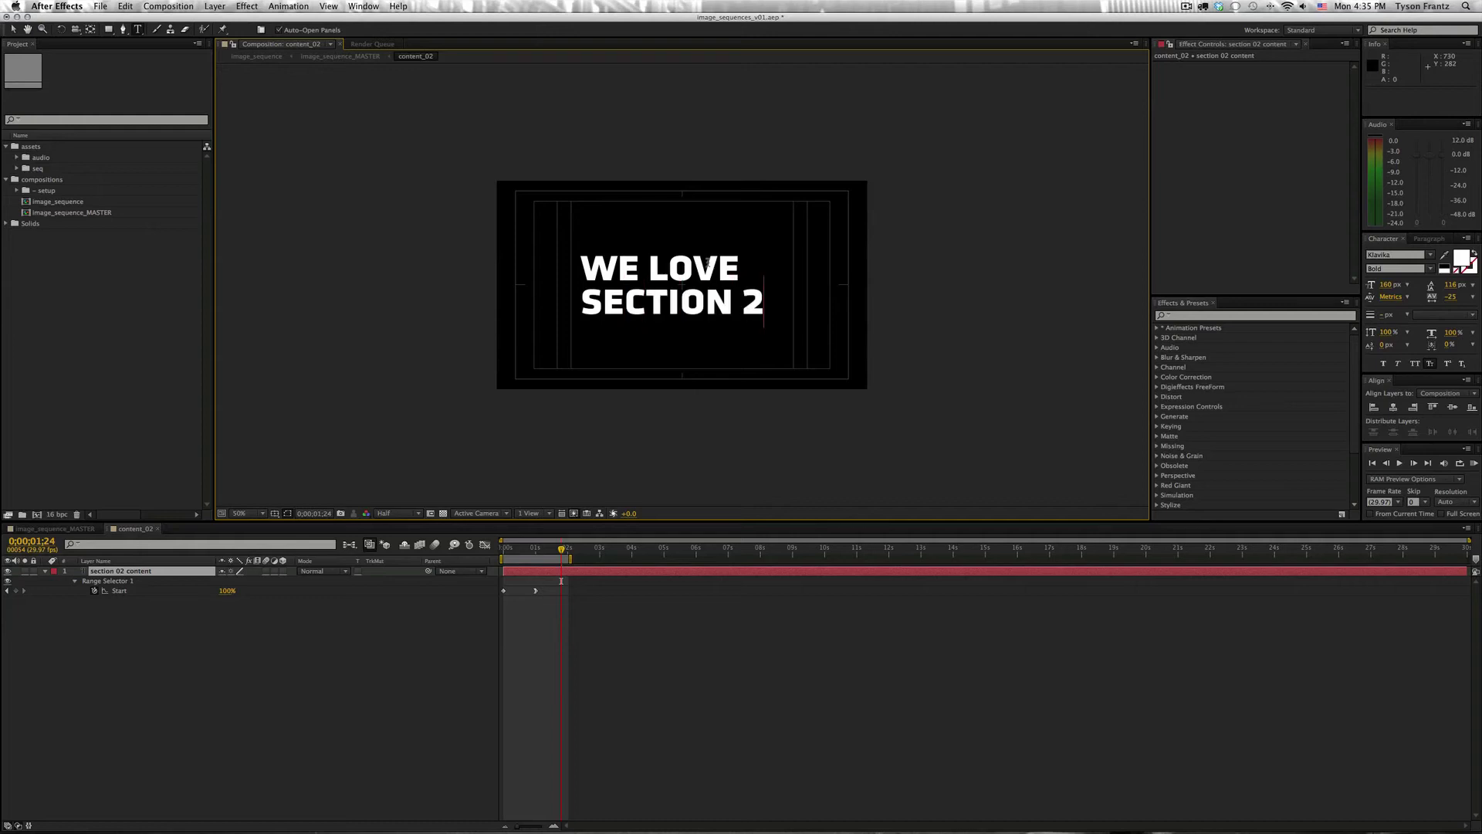
key("BackSpace")
type("02")
left_click(758, 599)
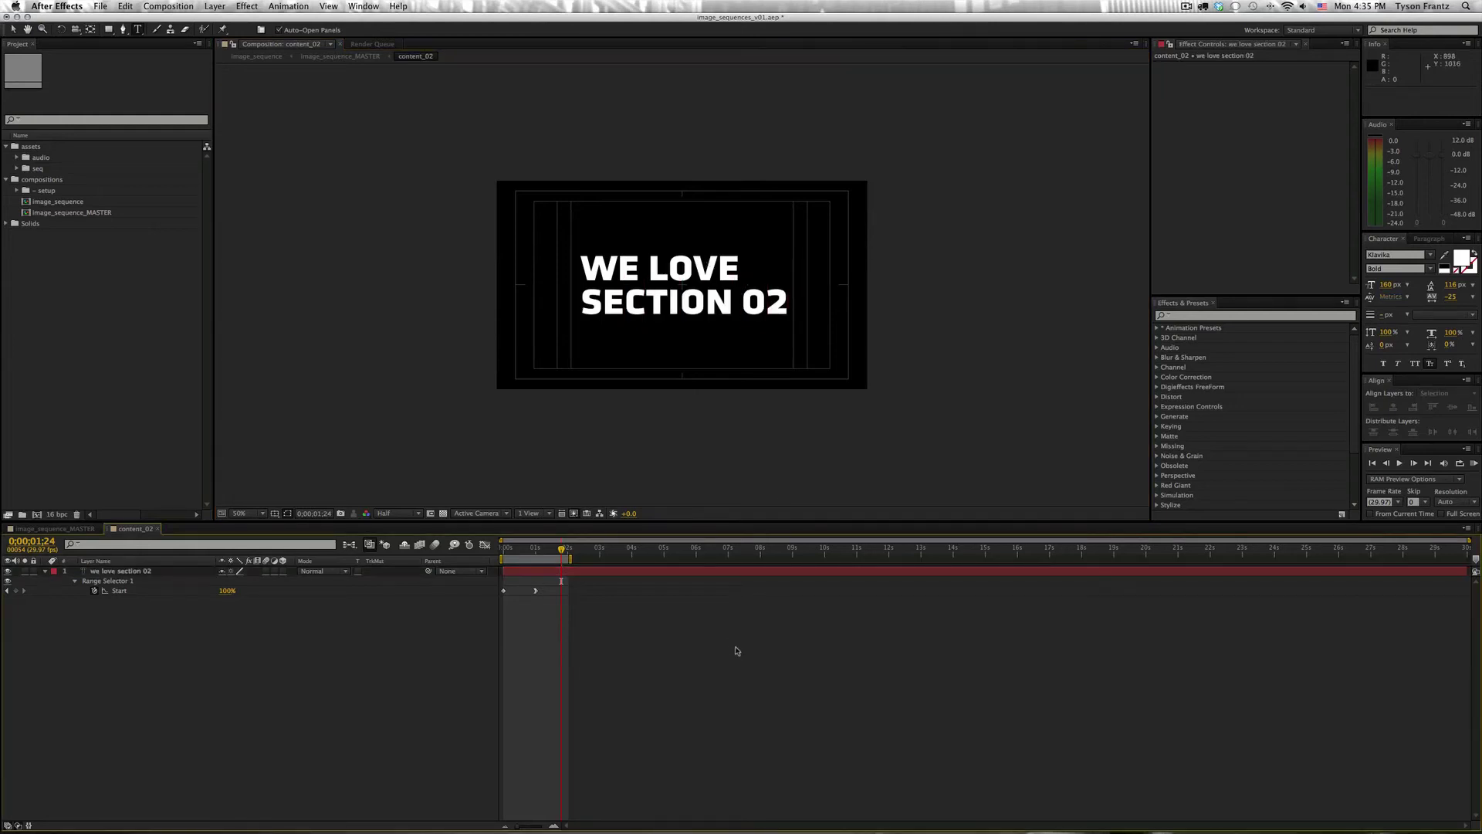
- Close content_02 and set the start of image_sequence_MASTER's work area to 0;00;05;00, where background_02 begins
key("super+w")
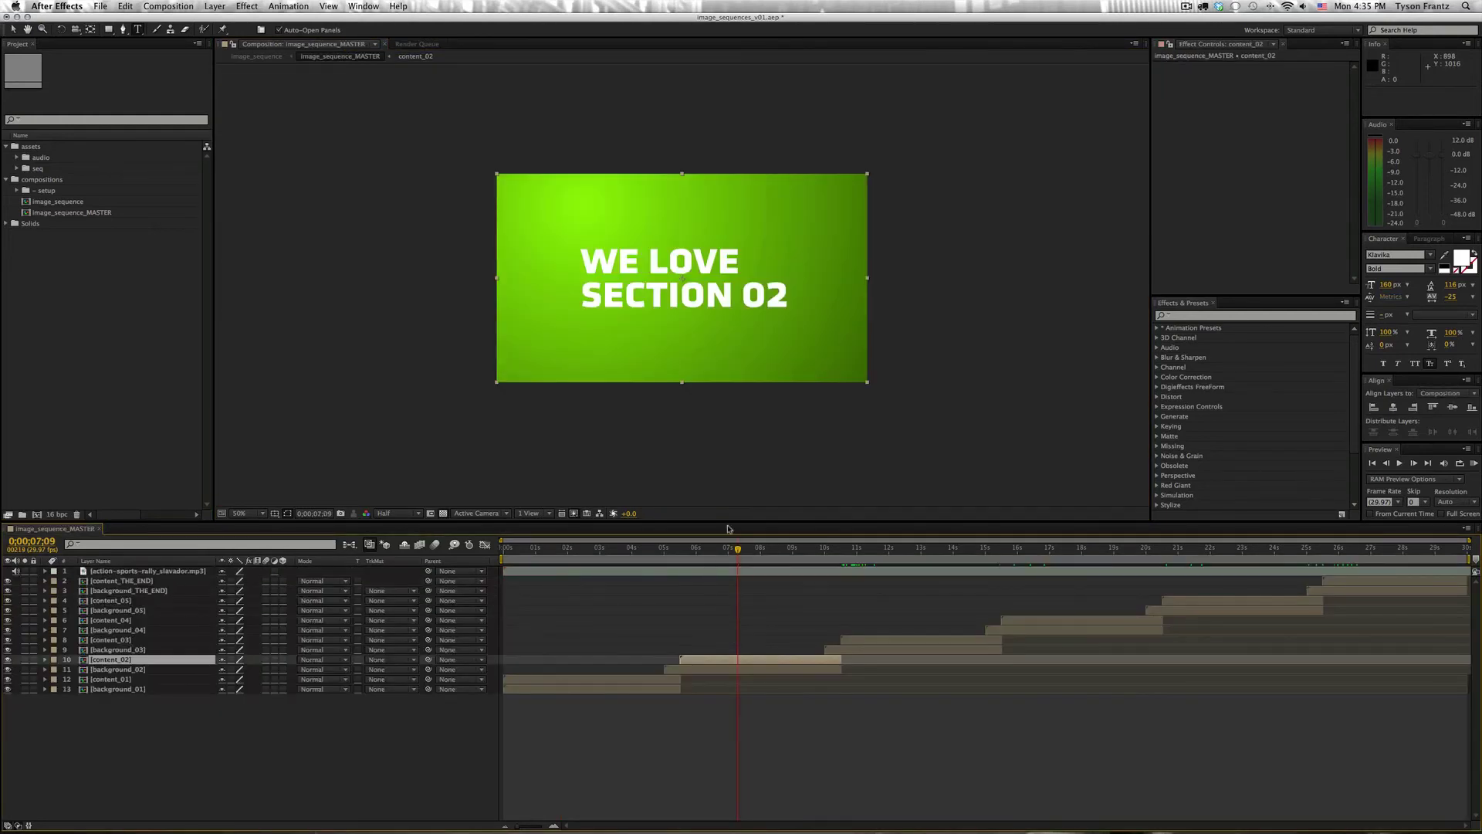
left_click_drag(737, 550, 743, 550)
left_click_drag(743, 550, 667, 562)
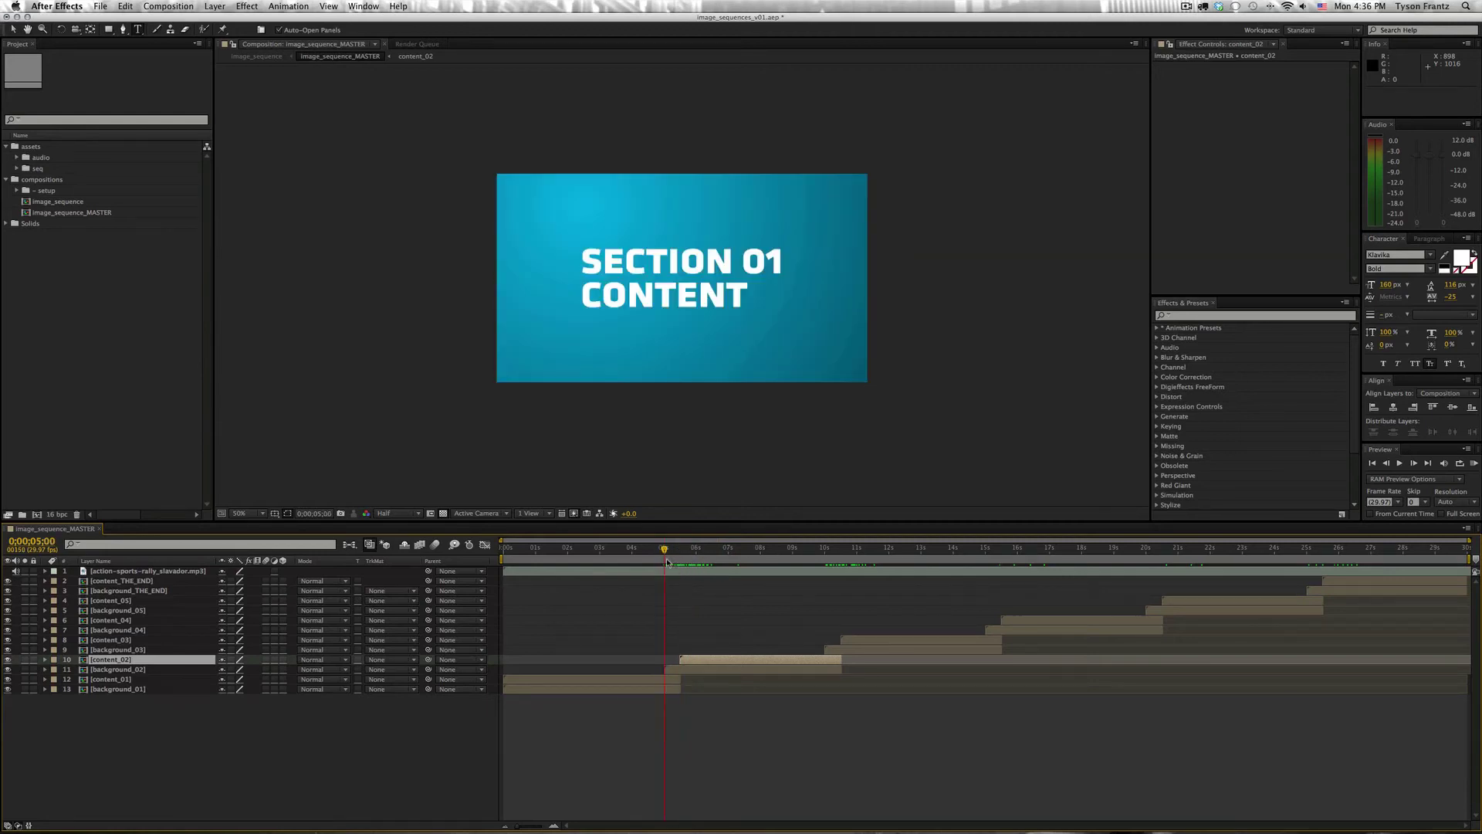
left_click(676, 667)
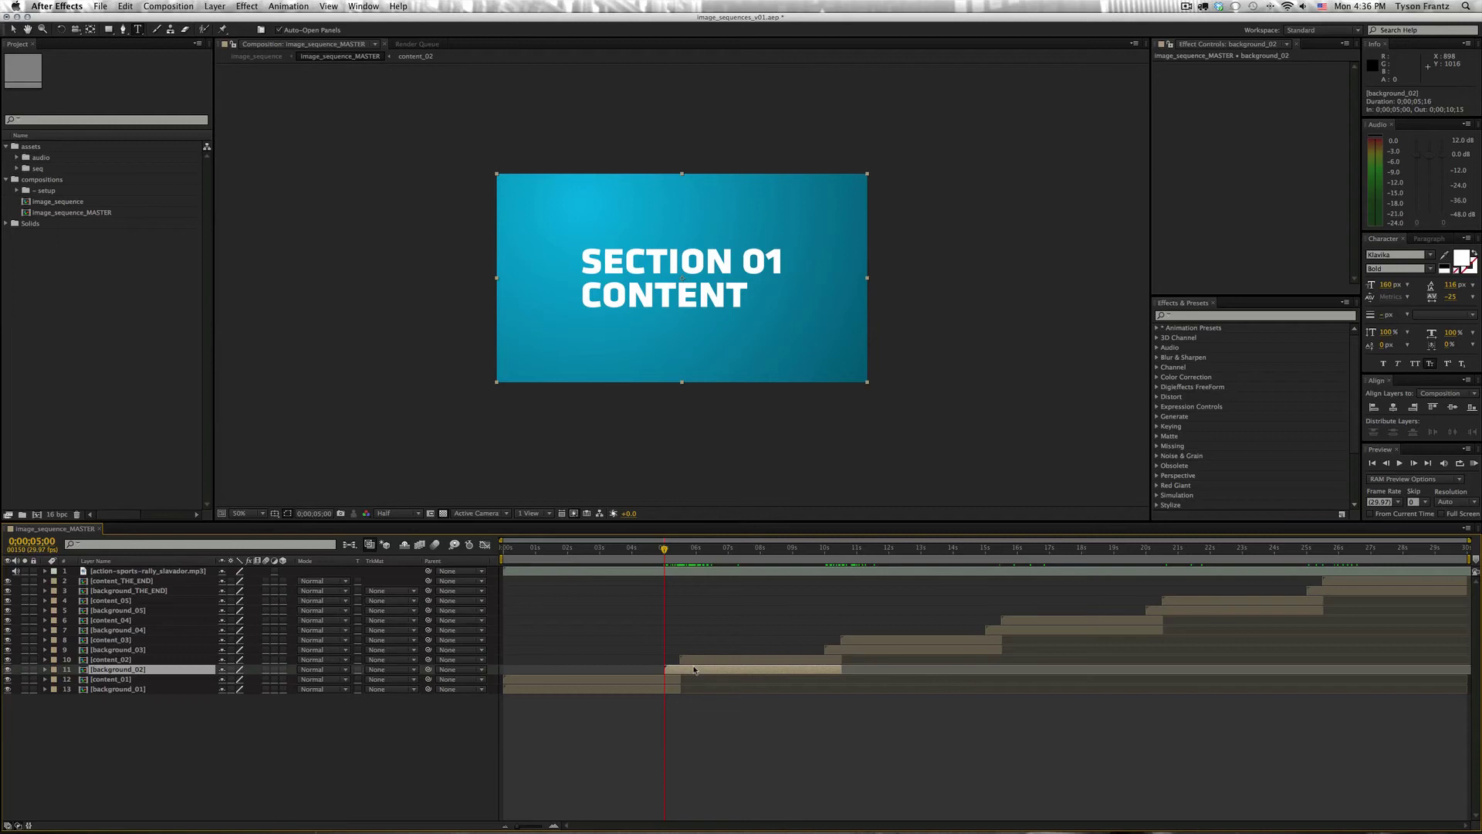
key("b")
mouse_move(663, 559)
left_mouse_down()
mouse_move(620, 559)
mouse_move(663, 559)
left_mouse_up()
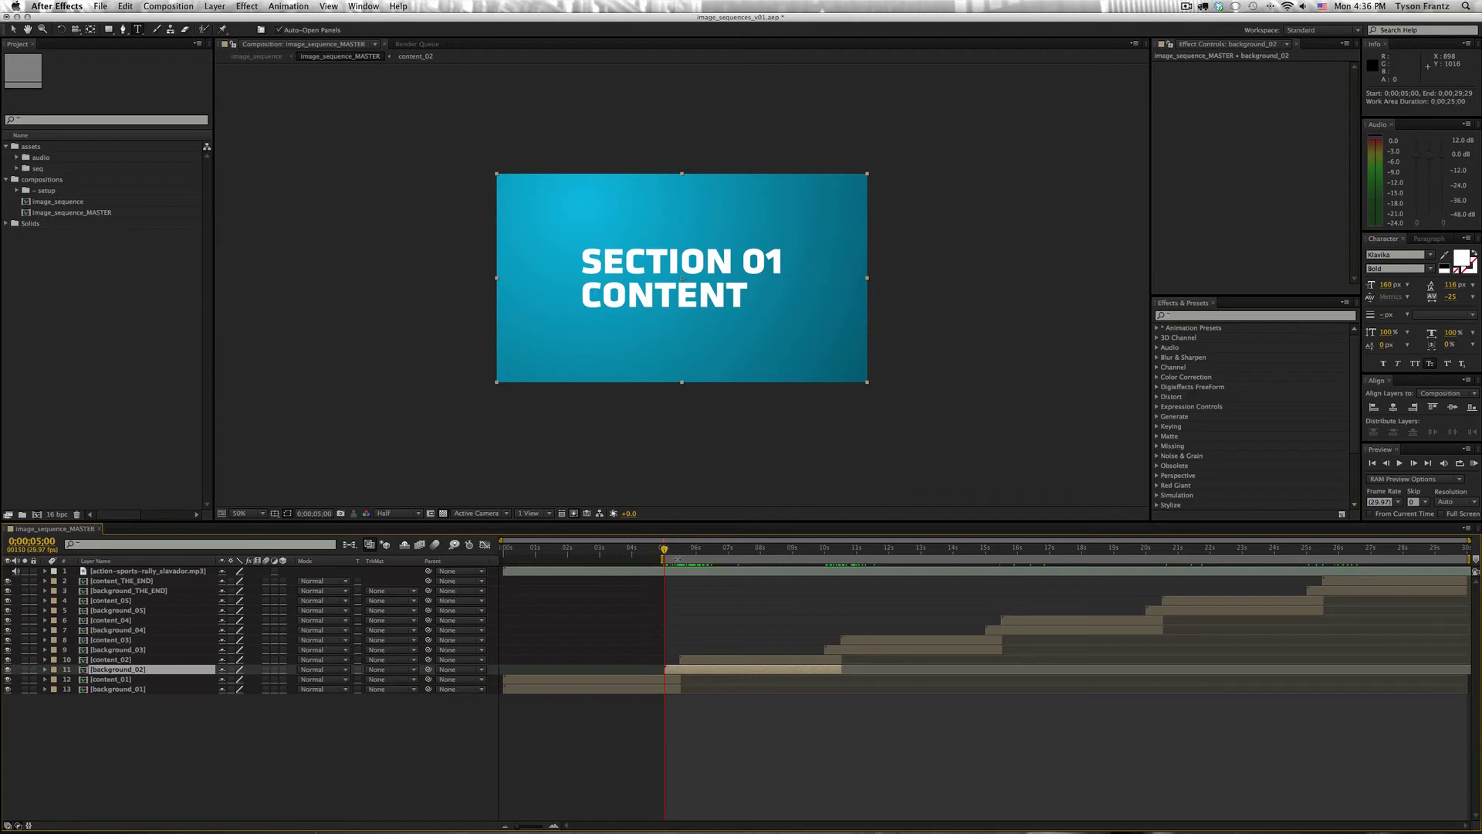
- Set the end of the work area to 0;00;10;15, at the end of background_02, and deselect the layer
left_click_drag(668, 552, 843, 562)
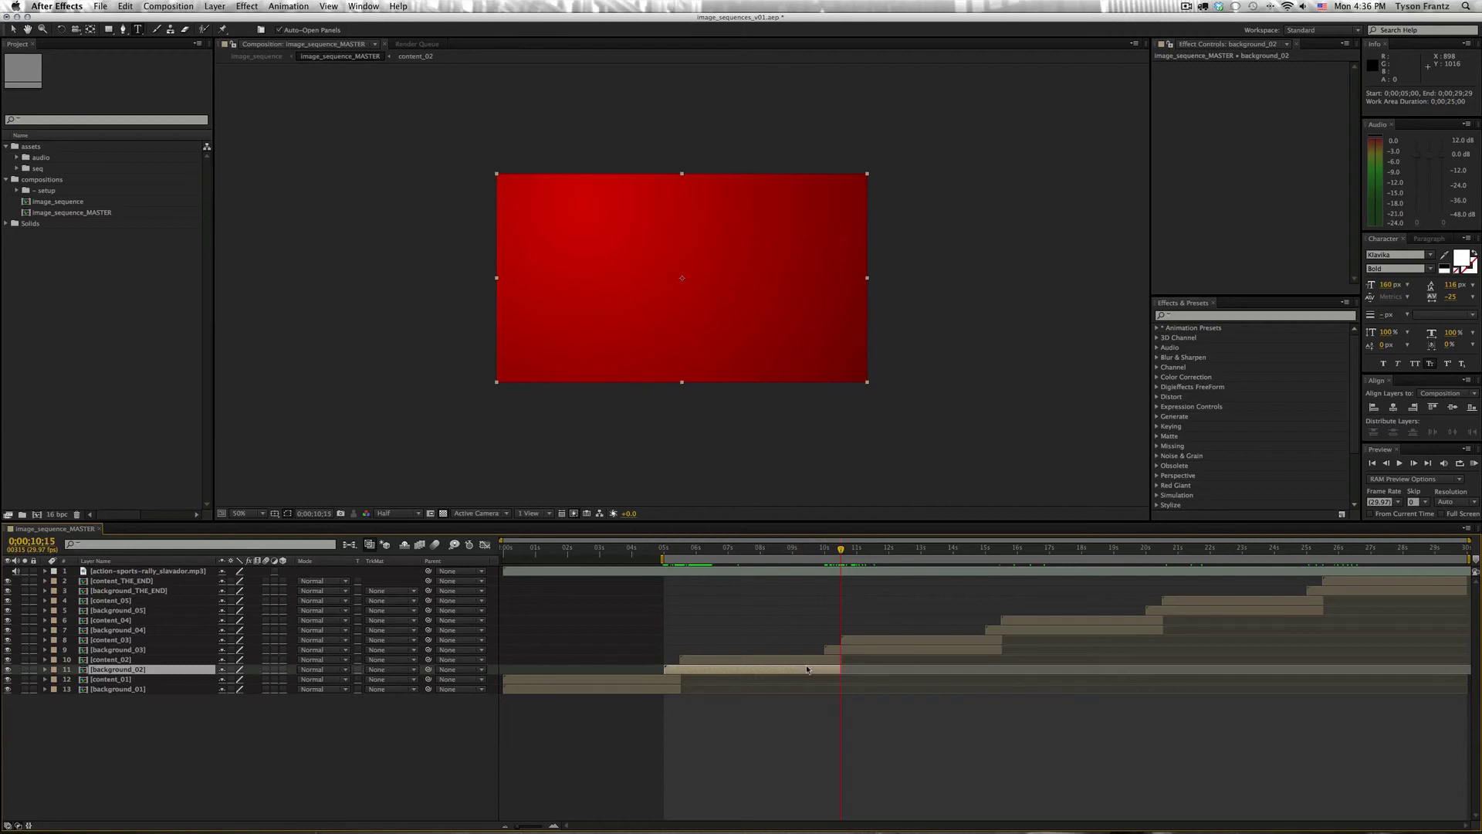
key("n")
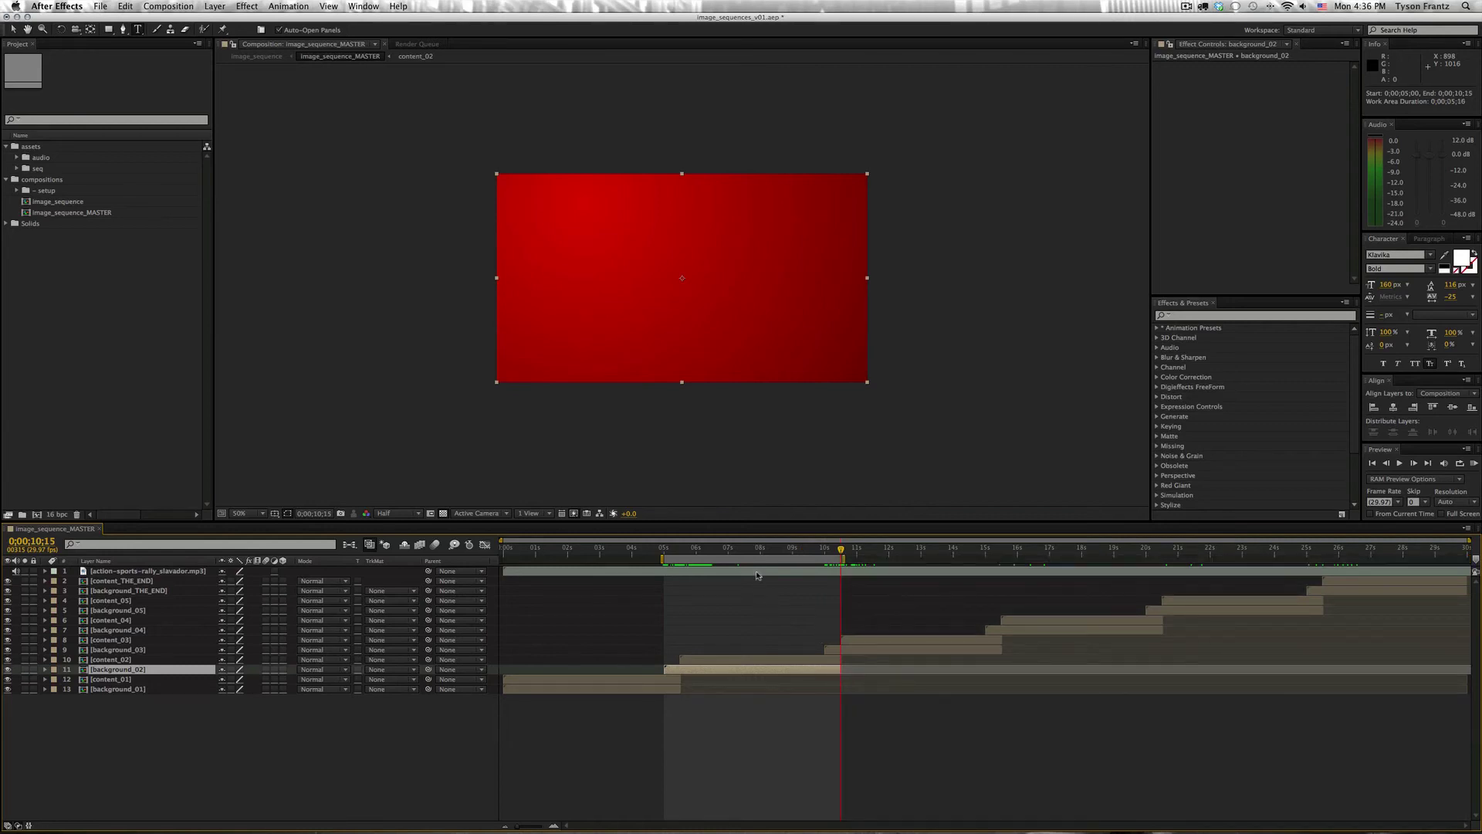
left_click(802, 765)
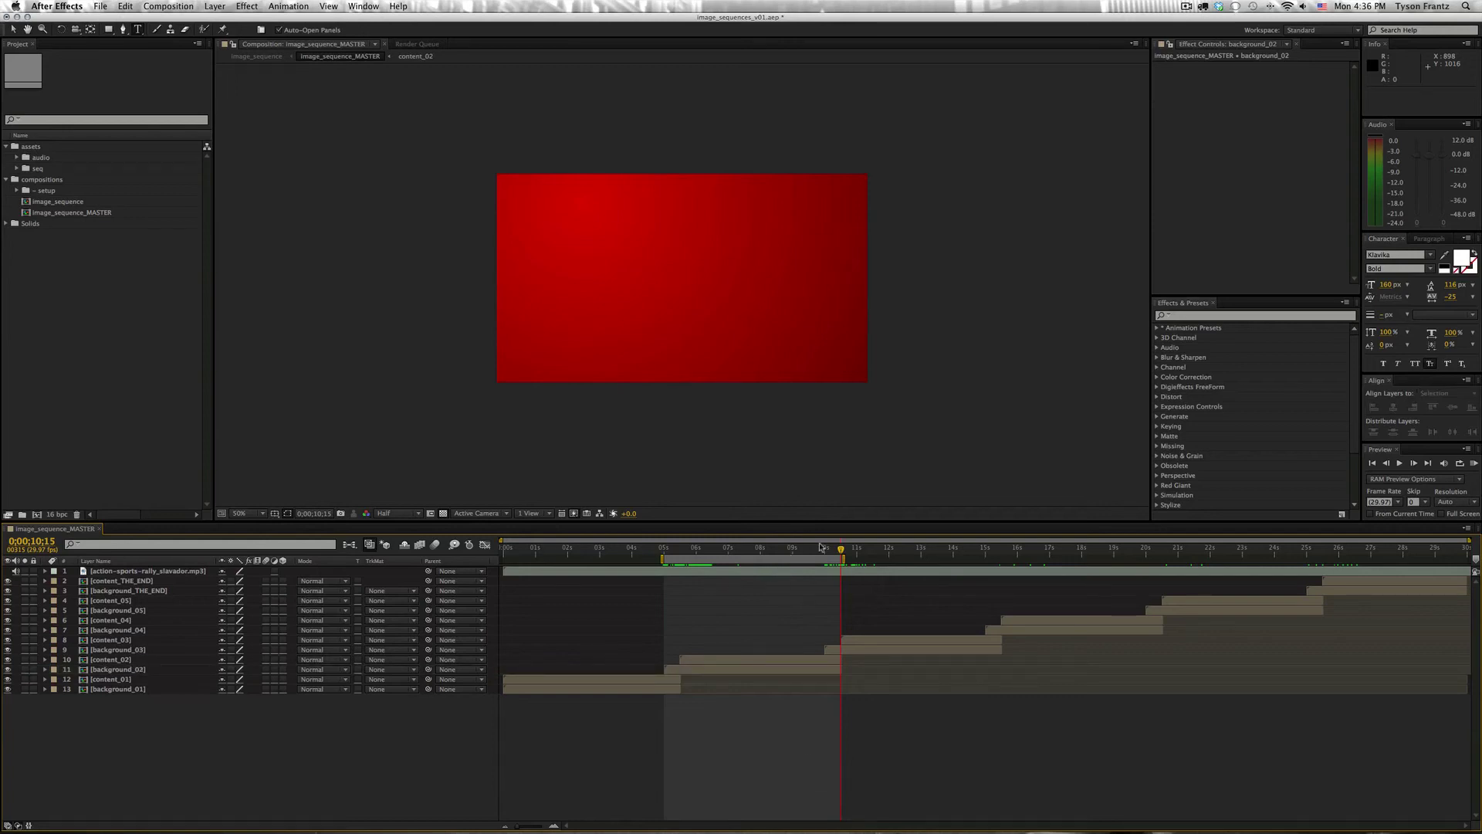
- Scrub through the Section 02 work area to review the revised title
key("Page_Up")
left_click(805, 550)
mouse_move(844, 558)
left_mouse_down()
mouse_move(861, 558)
mouse_move(843, 558)
left_mouse_up()
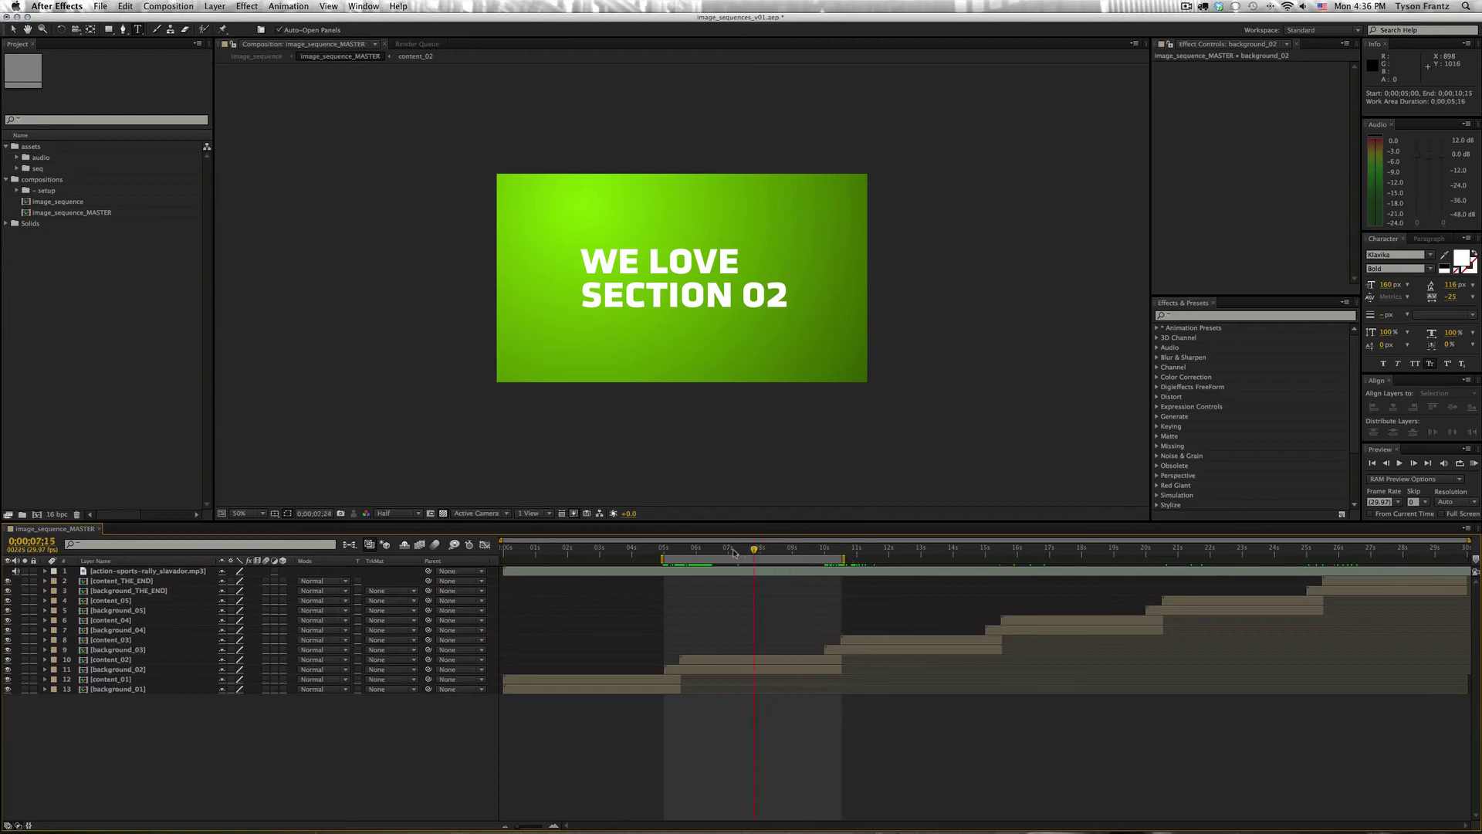
left_click(676, 550)
left_click_drag(675, 553, 723, 561)
left_click_drag(718, 558, 748, 562)
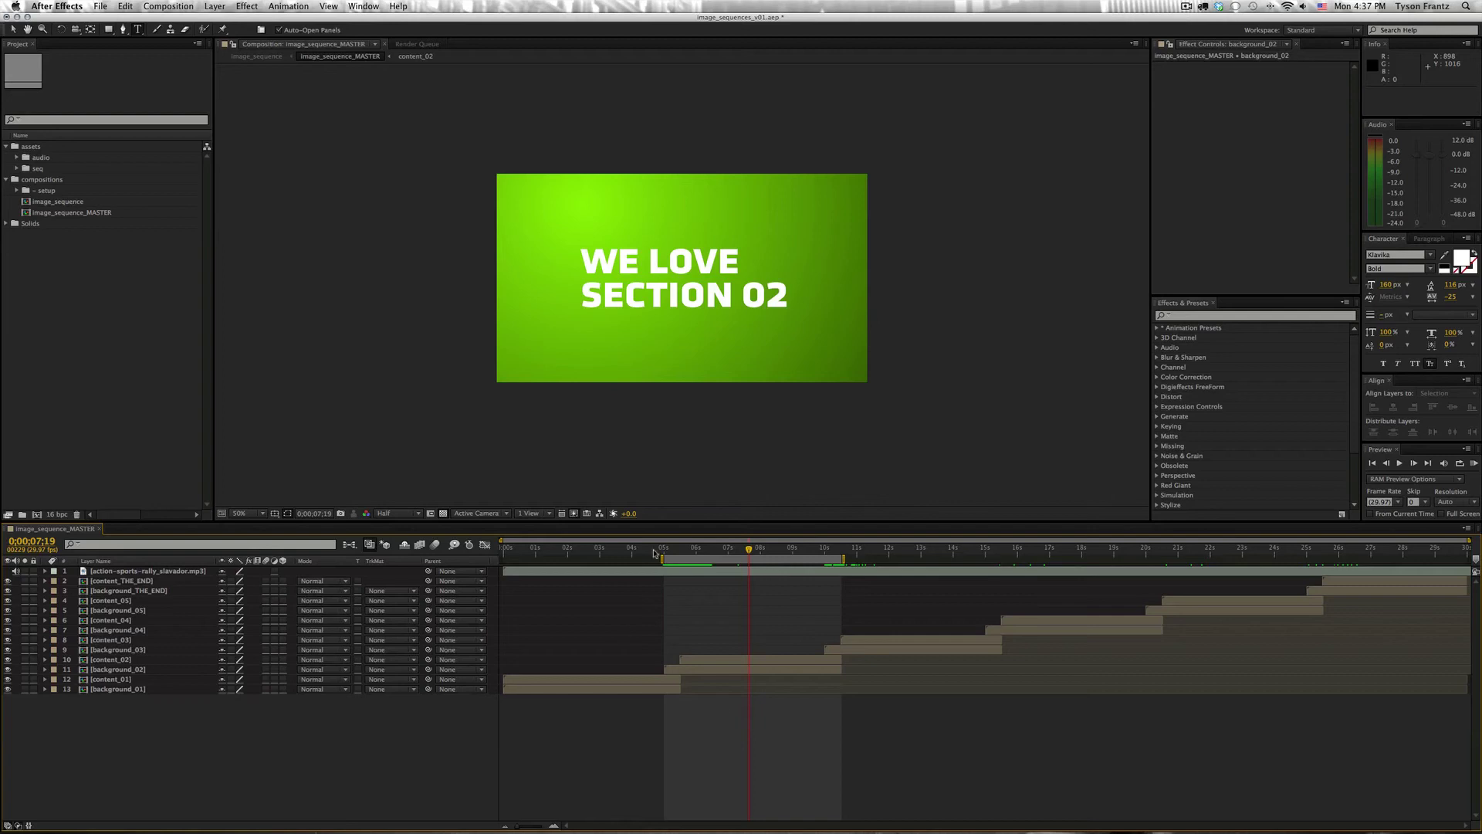
- Replace the existing Render Queue item with a fresh one for image_sequence_MASTER
left_click(401, 44)
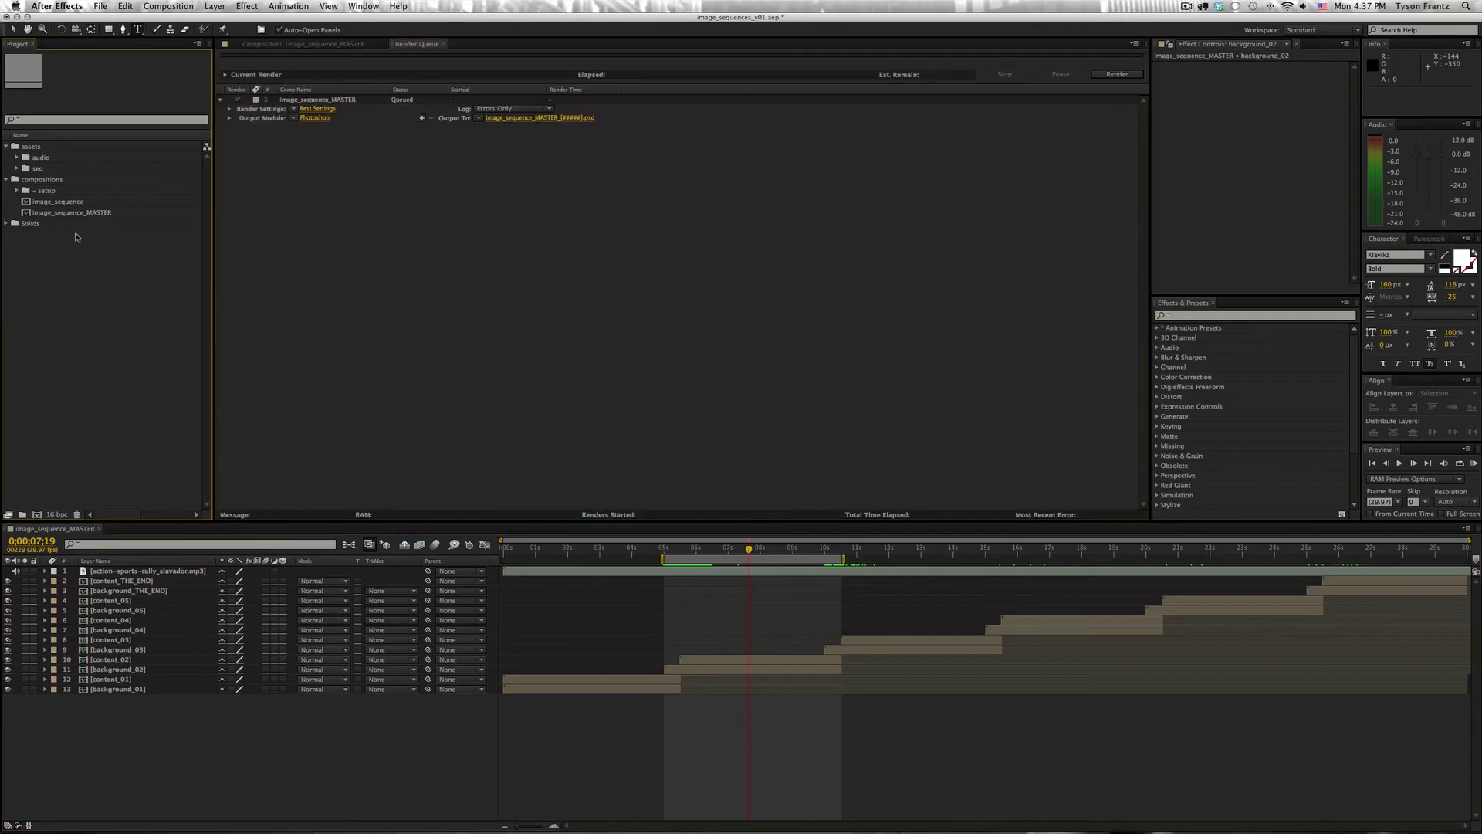
left_click_drag(75, 214, 358, 206)
left_click(323, 104)
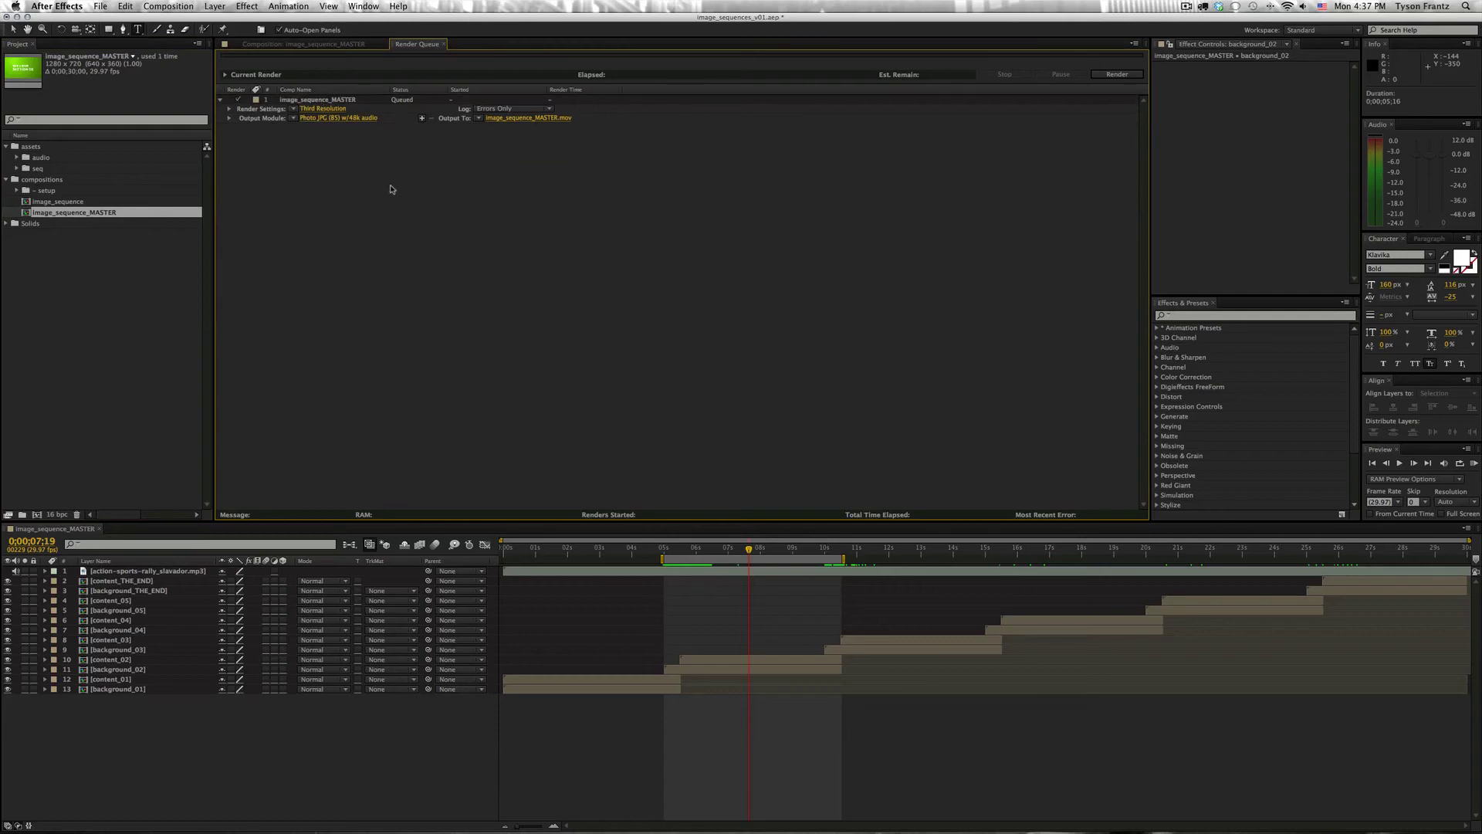
key("Delete")
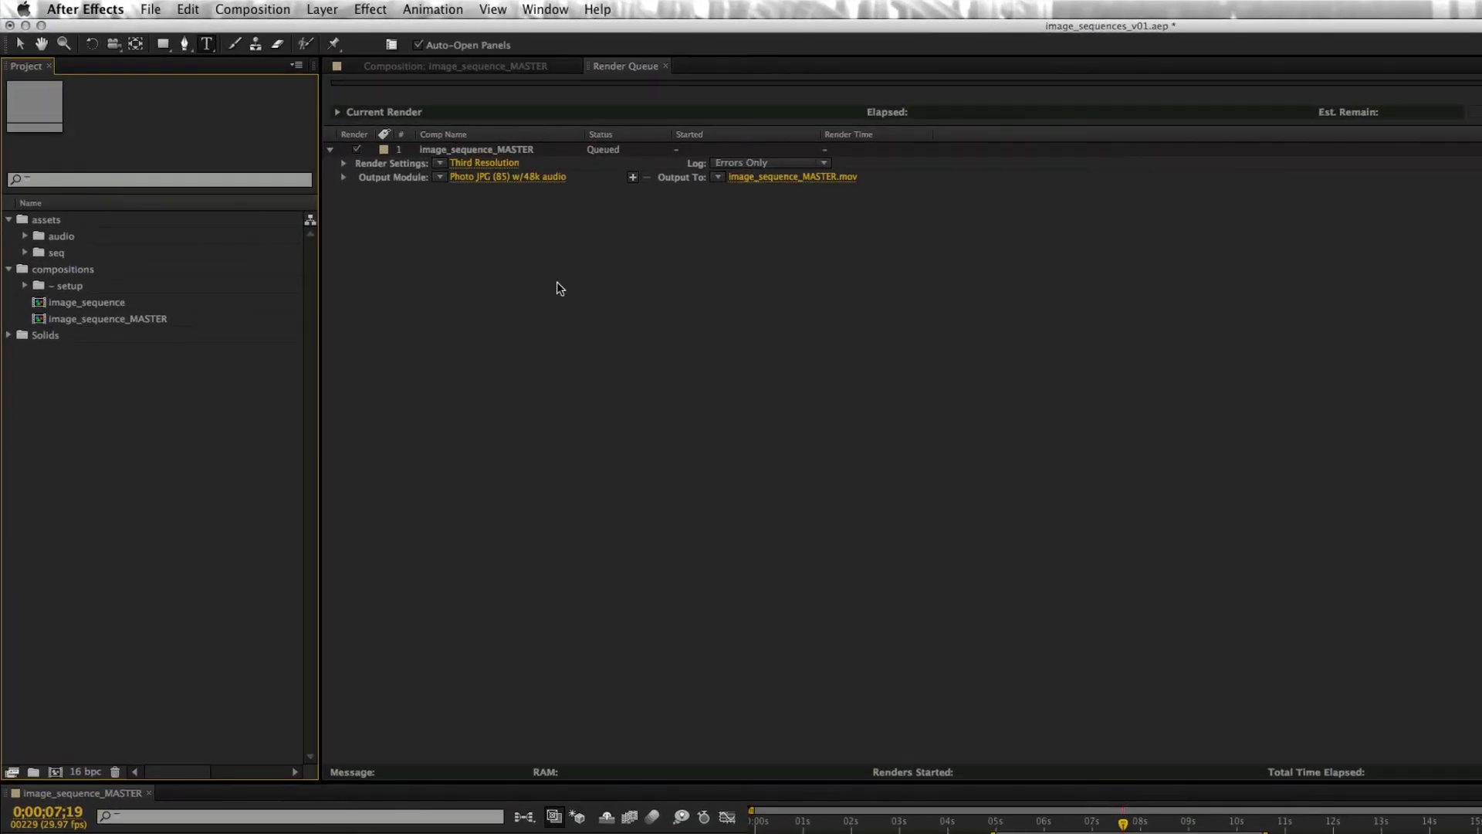
- Set the queued item's render settings to Best Settings and its output module to Photoshop
left_click(437, 163)
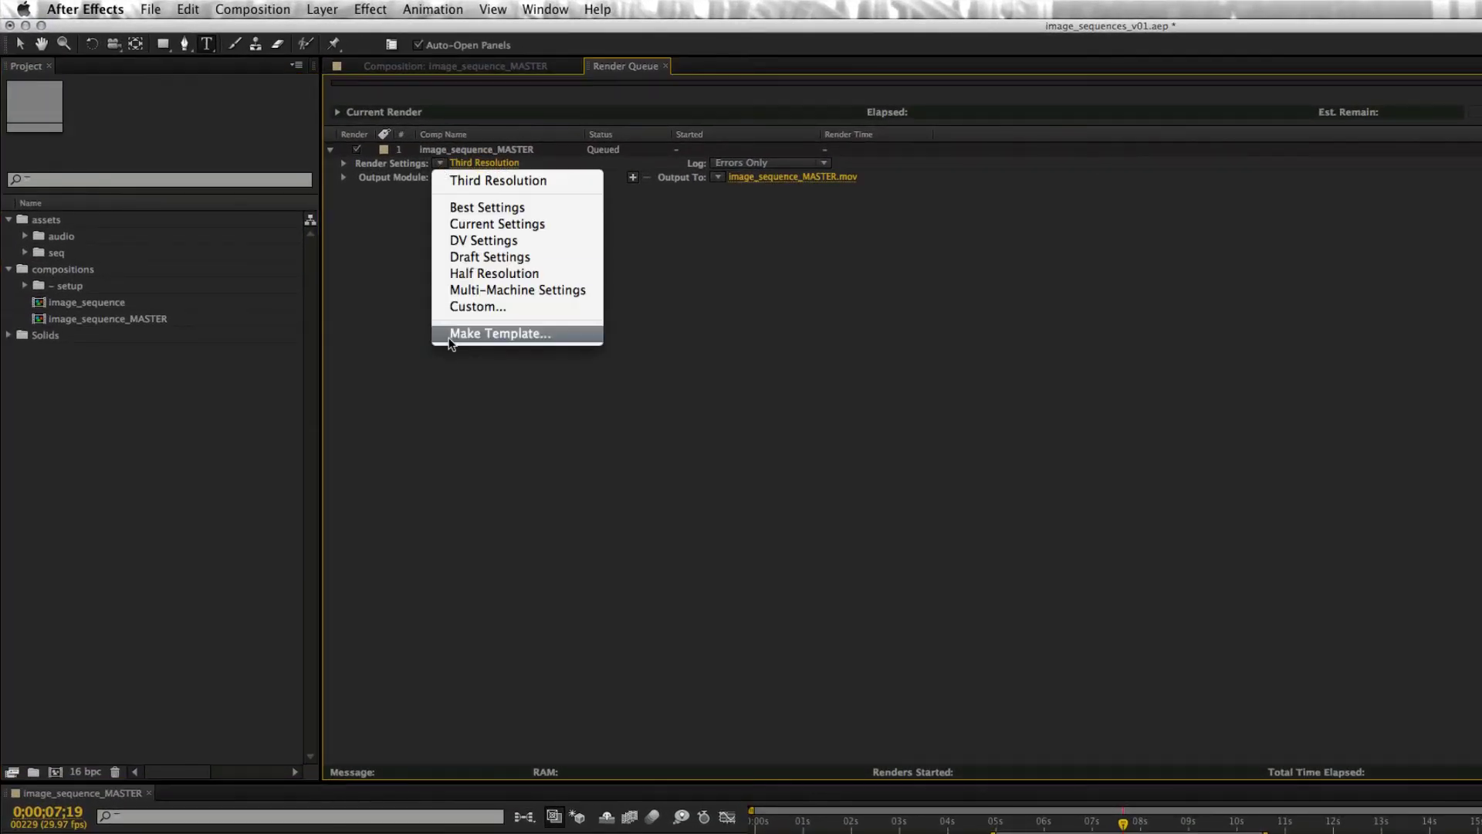
left_click(472, 210)
left_click(444, 177)
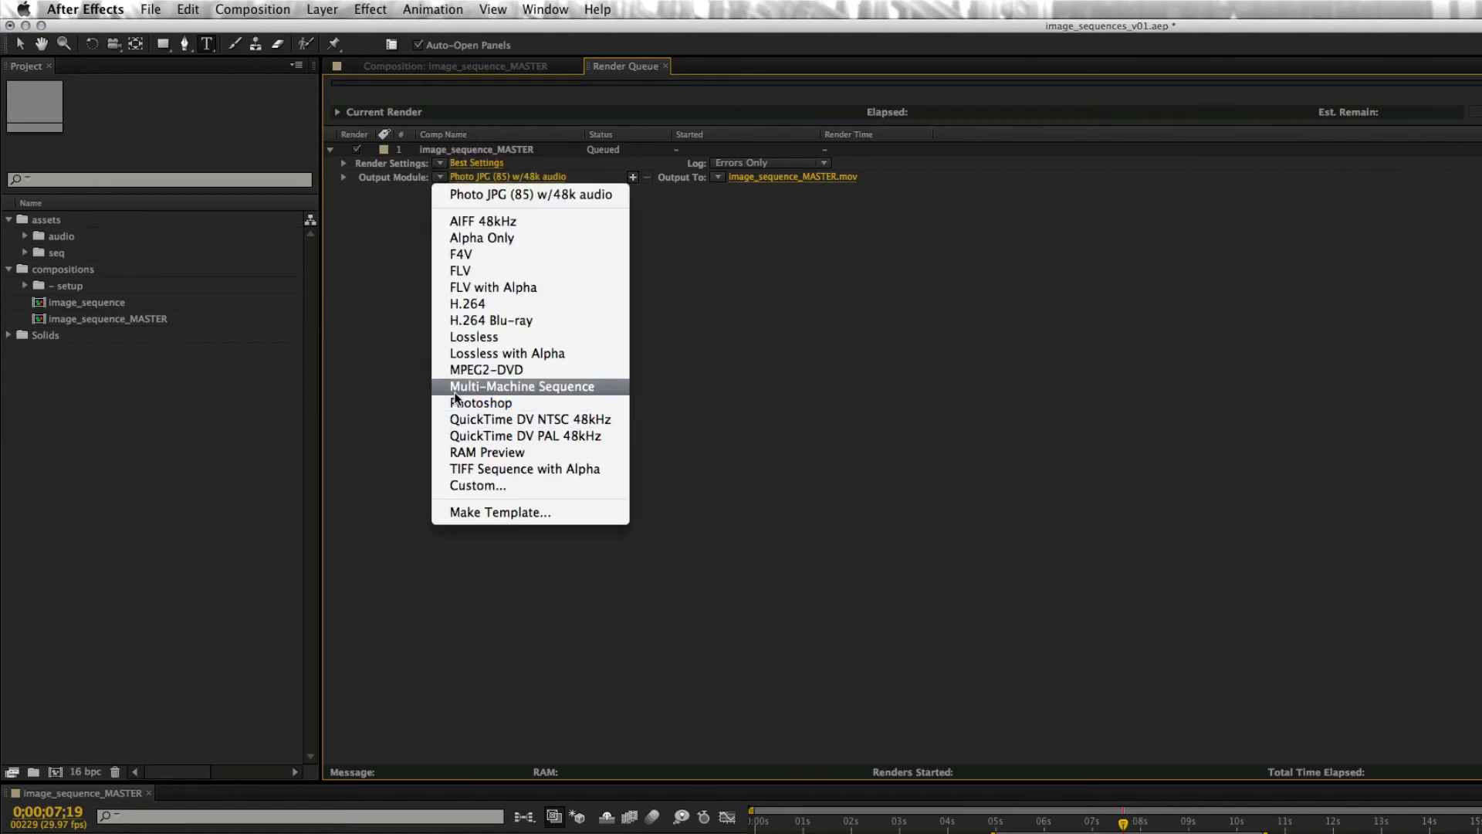
left_click(455, 405)
- Open the render's output destination and shorten the file name to image_sequence_[#####], removing "MASTER_"
left_click(802, 177)
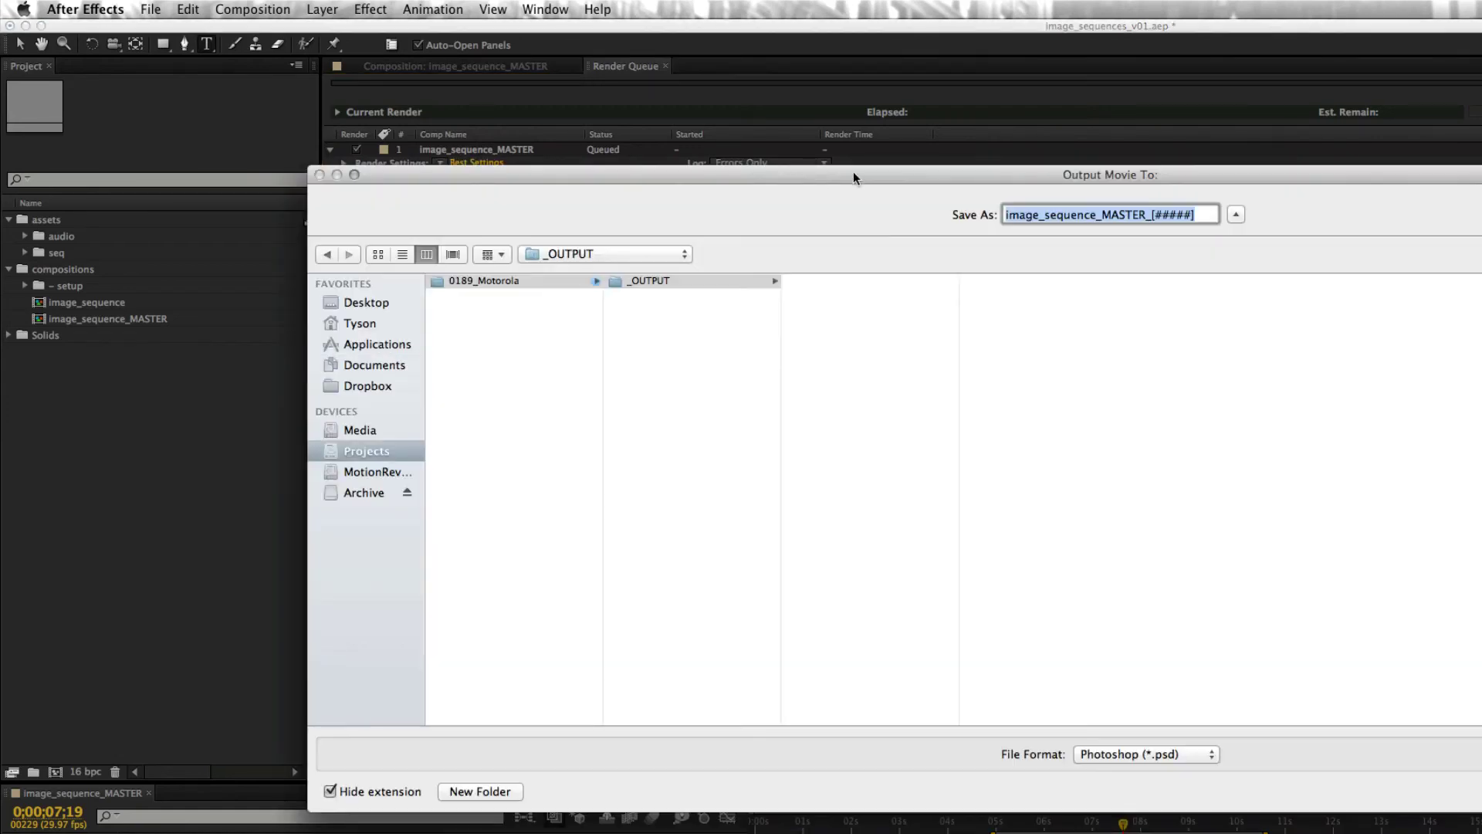
left_click(1146, 214)
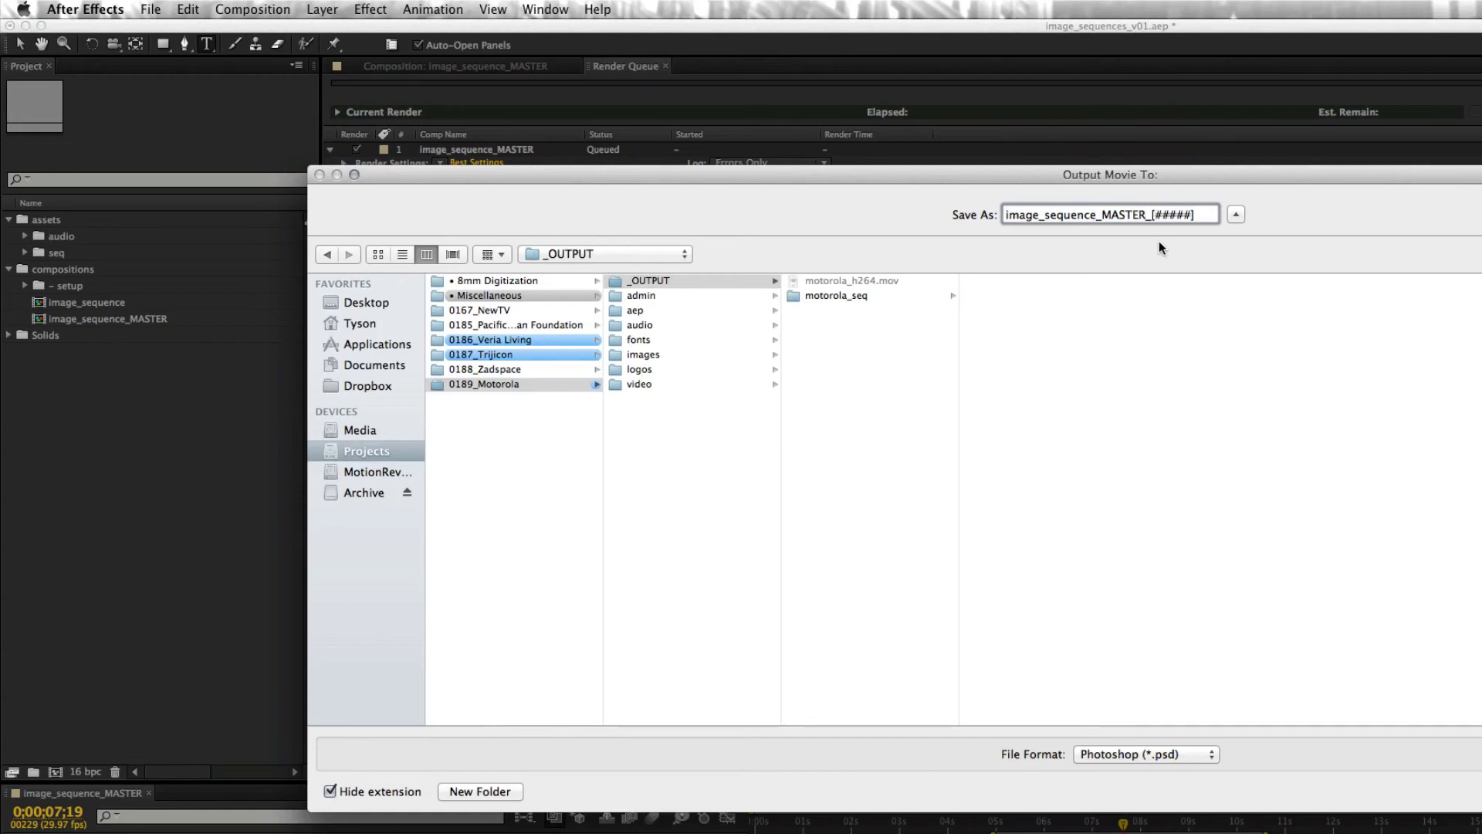
key("BackSpace")
key("BackSpace")
key("BackSpace")
key("BackSpace")
key("BackSpace")
key("BackSpace")
key("BackSpace")
- Choose the existing seq folder inside the third tutorial's _OUTPUT folder on the MotionRevolver drive and save the output destination
left_click(383, 473)
left_click(562, 281)
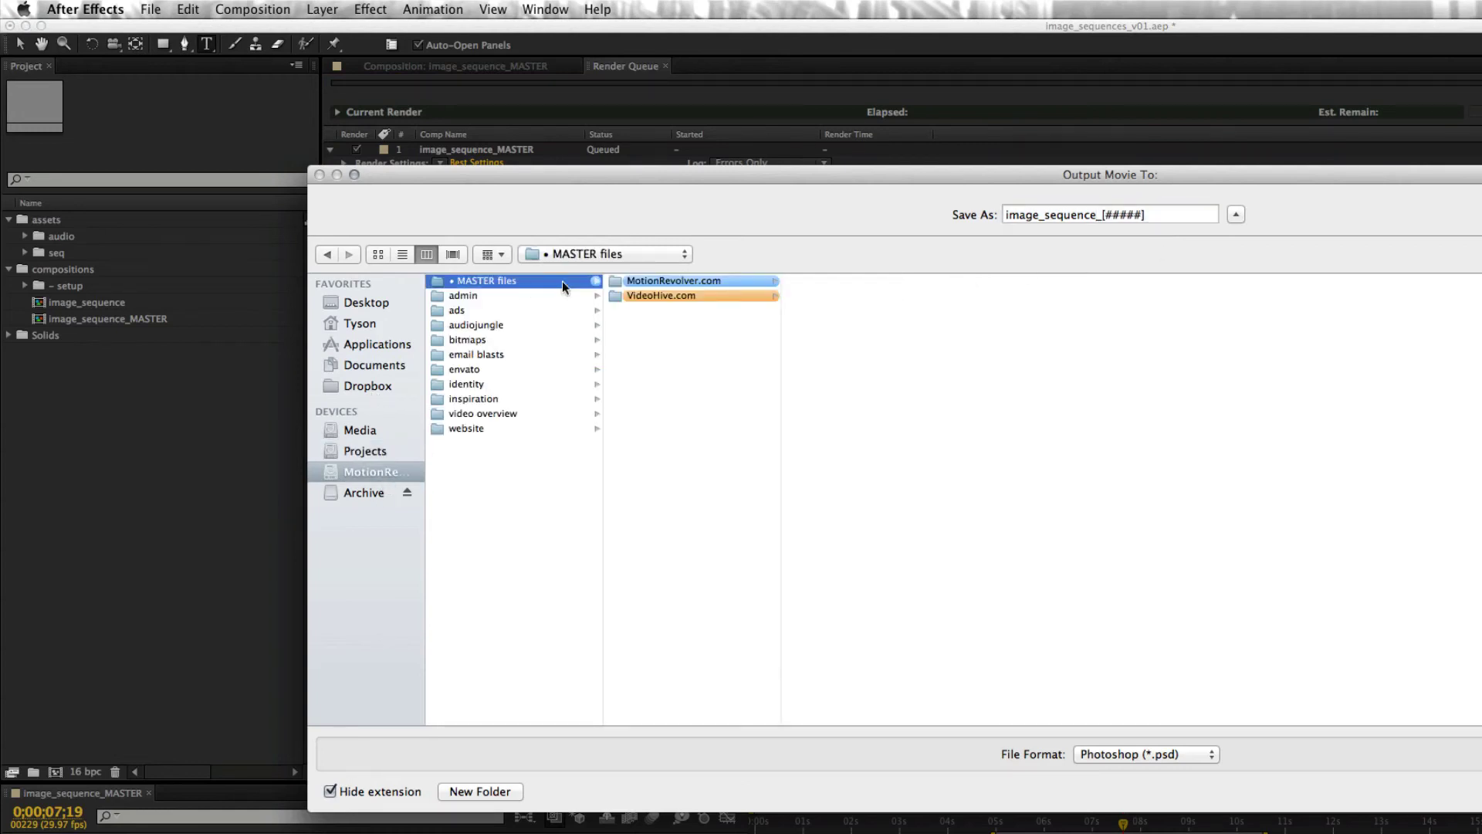
left_click(703, 278)
left_click(871, 340)
key("Down")
key("Right")
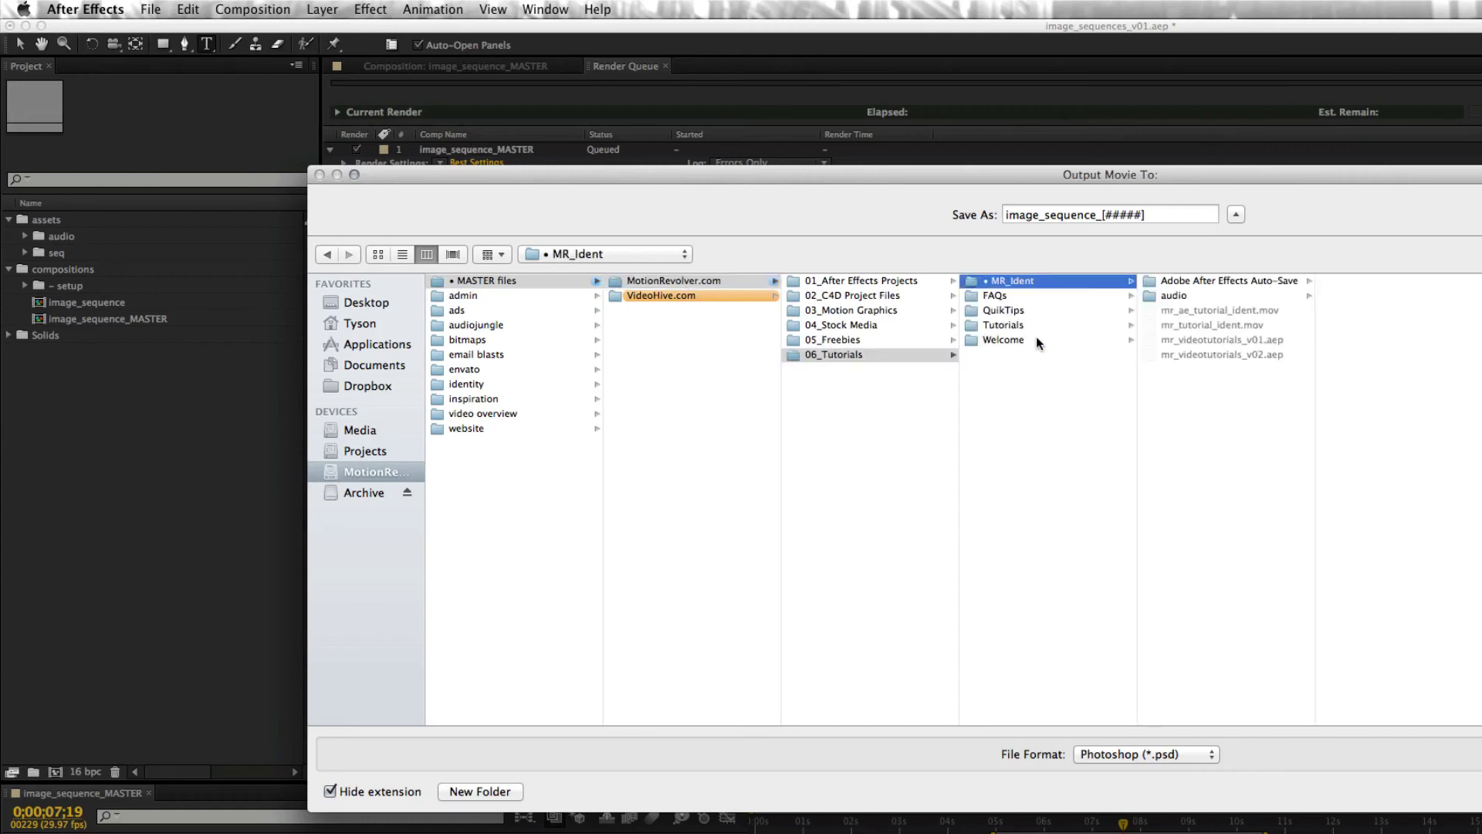
key("Down")
key("Down")
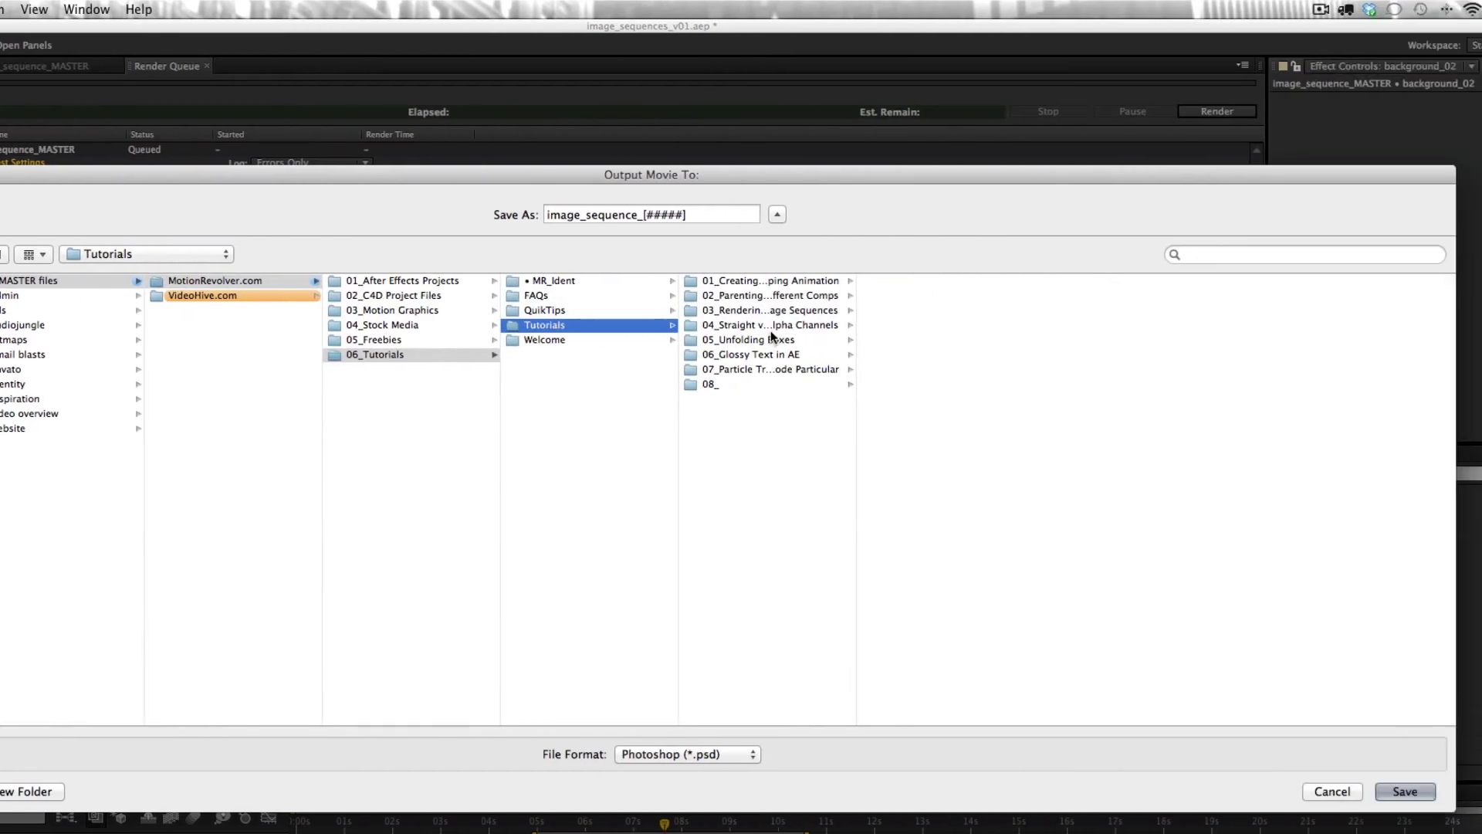
left_click(1256, 310)
left_click(857, 281)
left_click(1086, 281)
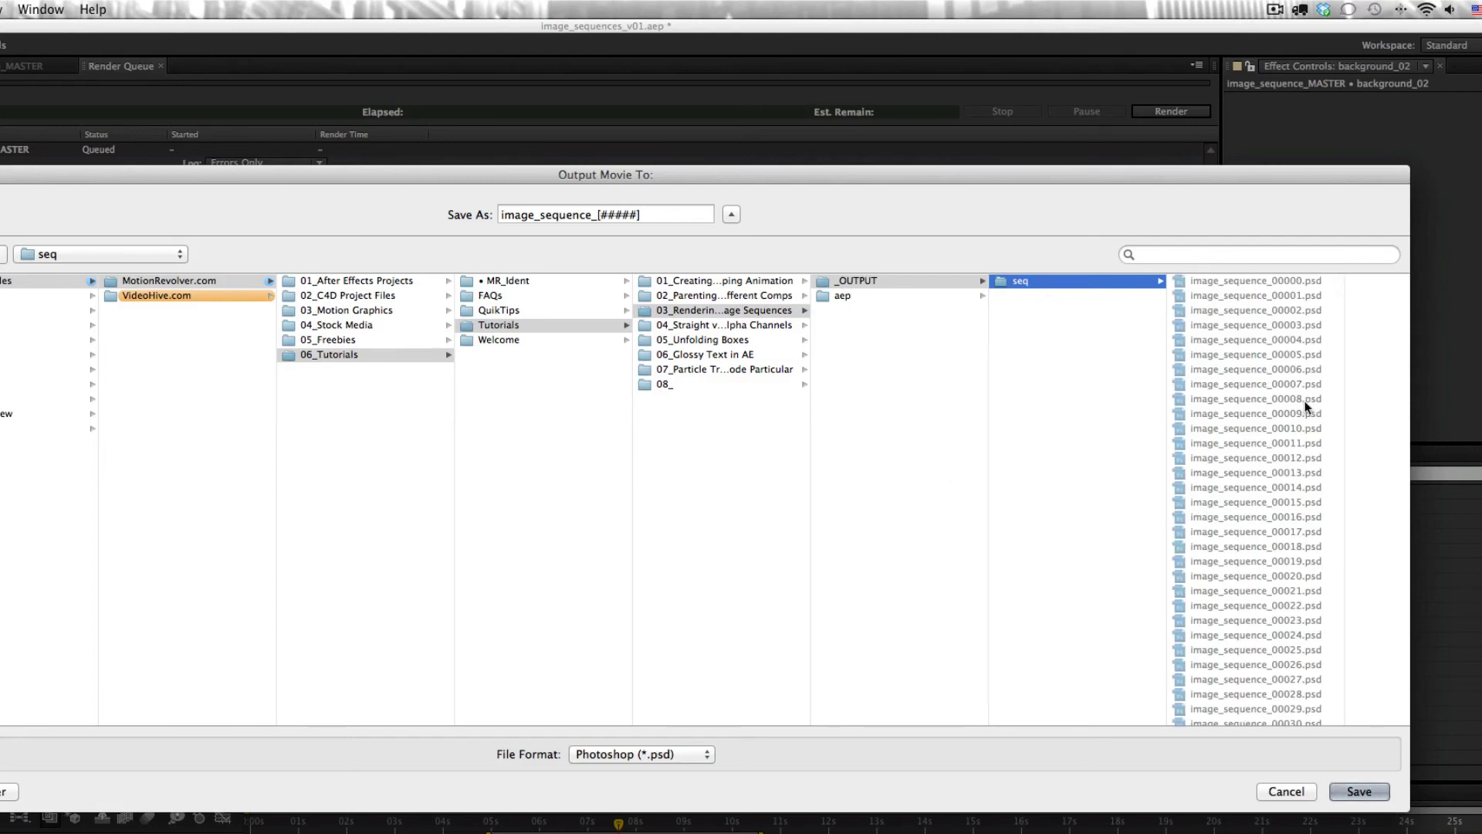
left_click_drag(1345, 397, 1347, 396)
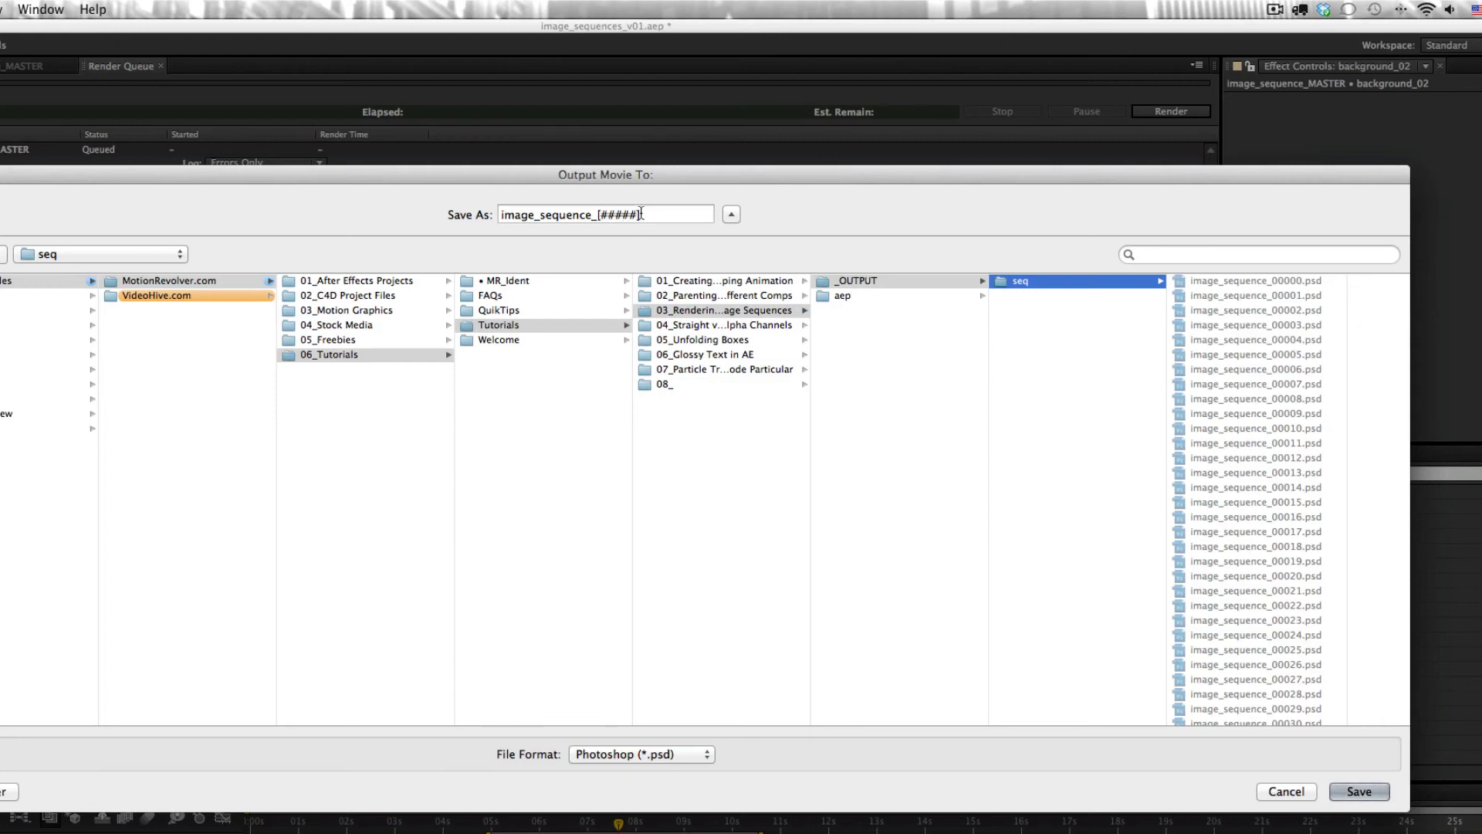
left_click_drag(641, 214, 599, 216)
left_click(607, 216)
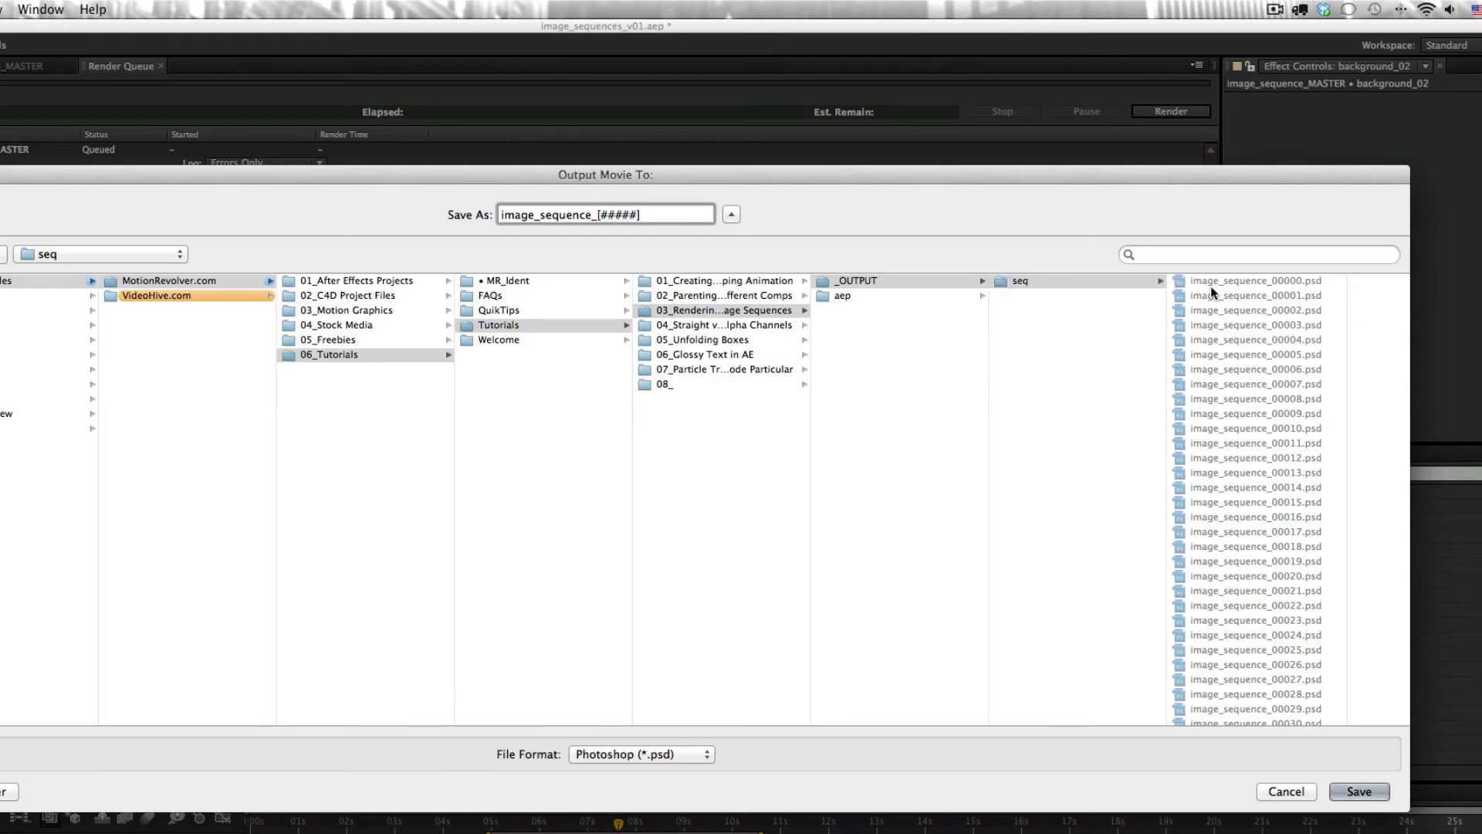
key("Return")
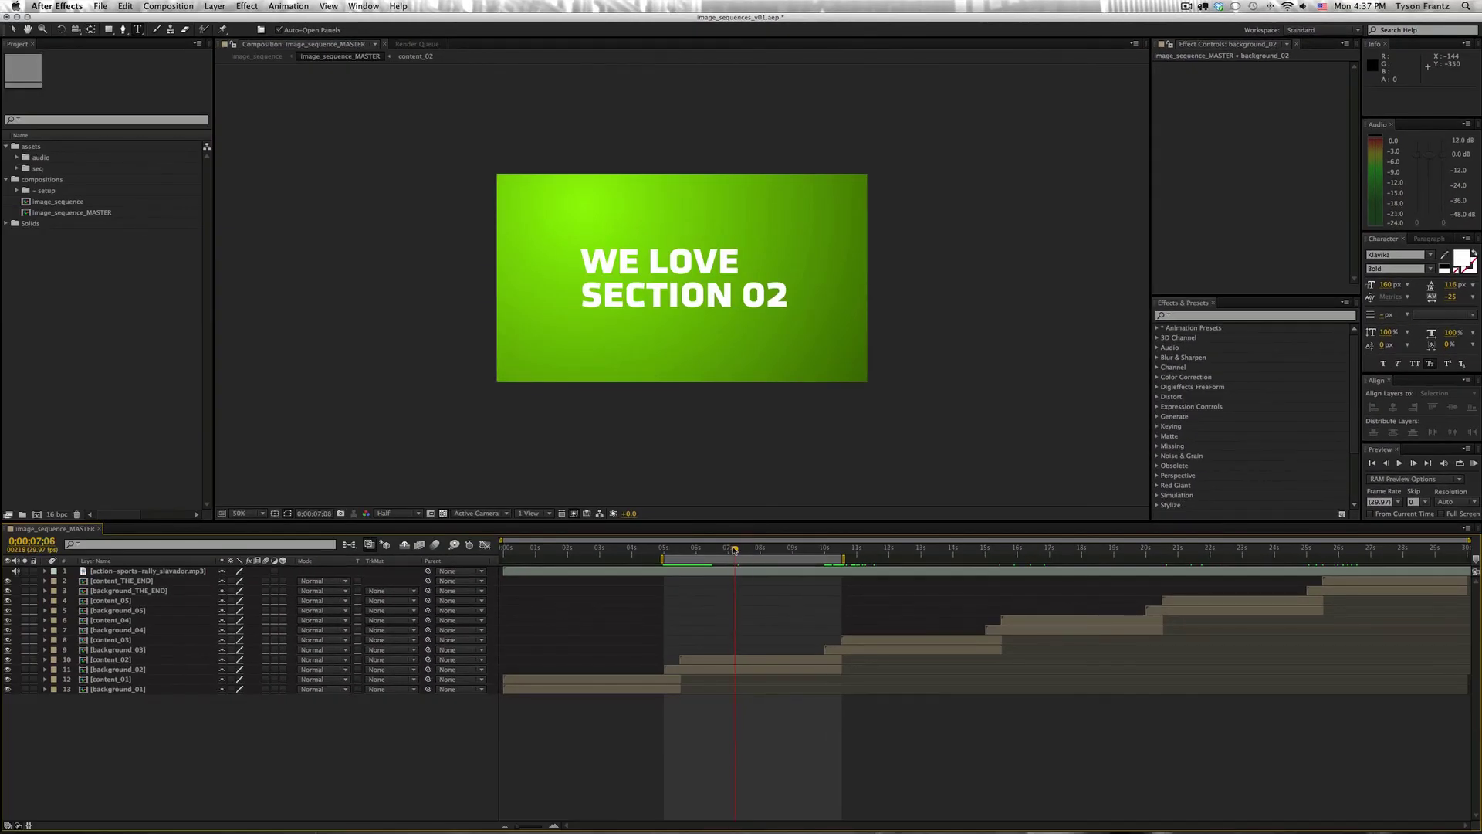
- Expand the queued item's render details and examine the Time Span options in Render Settings, leaving the dialog without changes
mouse_move(748, 549)
left_mouse_down()
mouse_move(664, 550)
mouse_move(842, 550)
mouse_move(758, 550)
left_mouse_up()
left_click(416, 44)
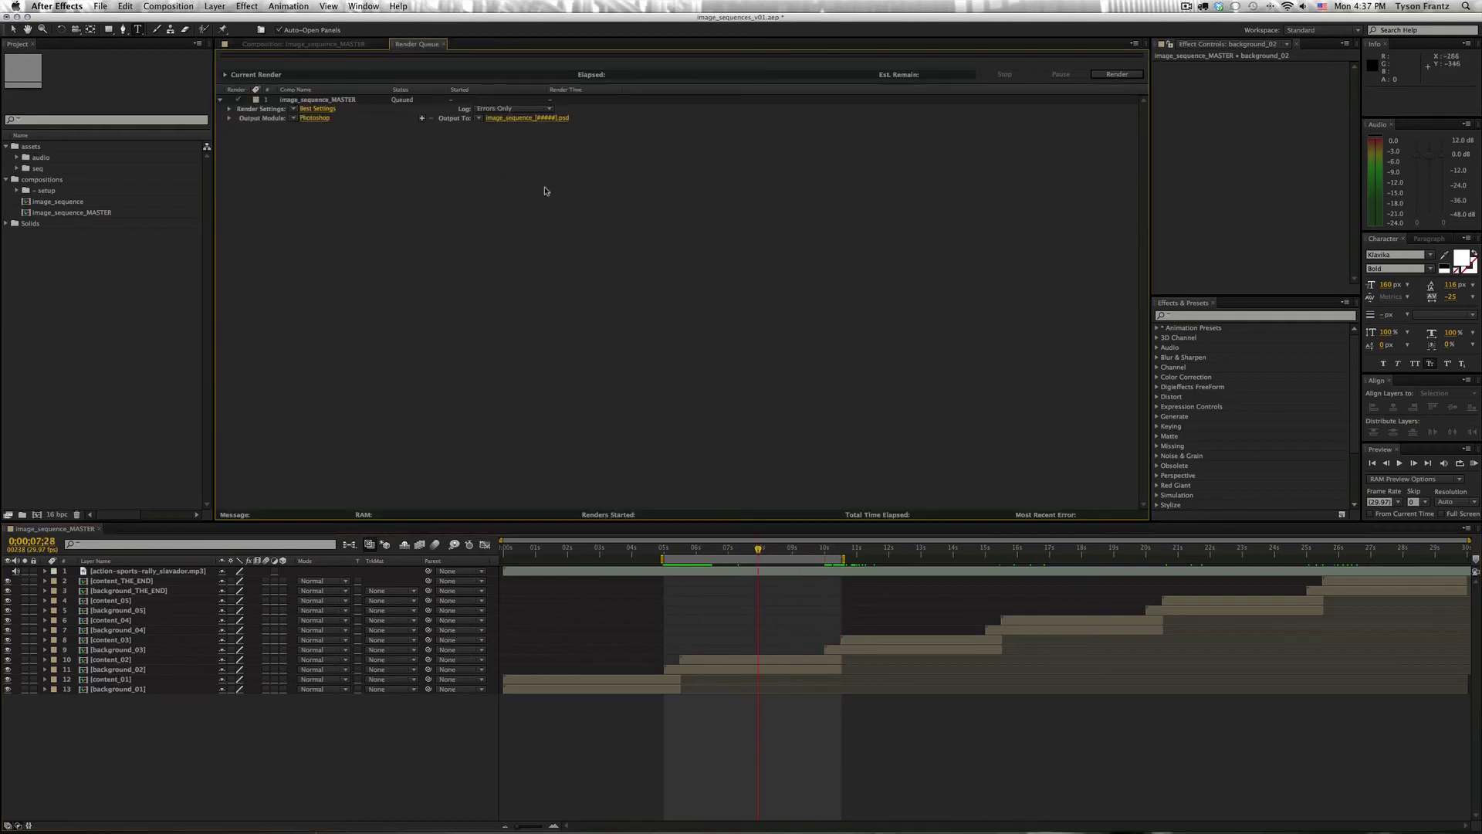
left_click(230, 109)
left_click(314, 109)
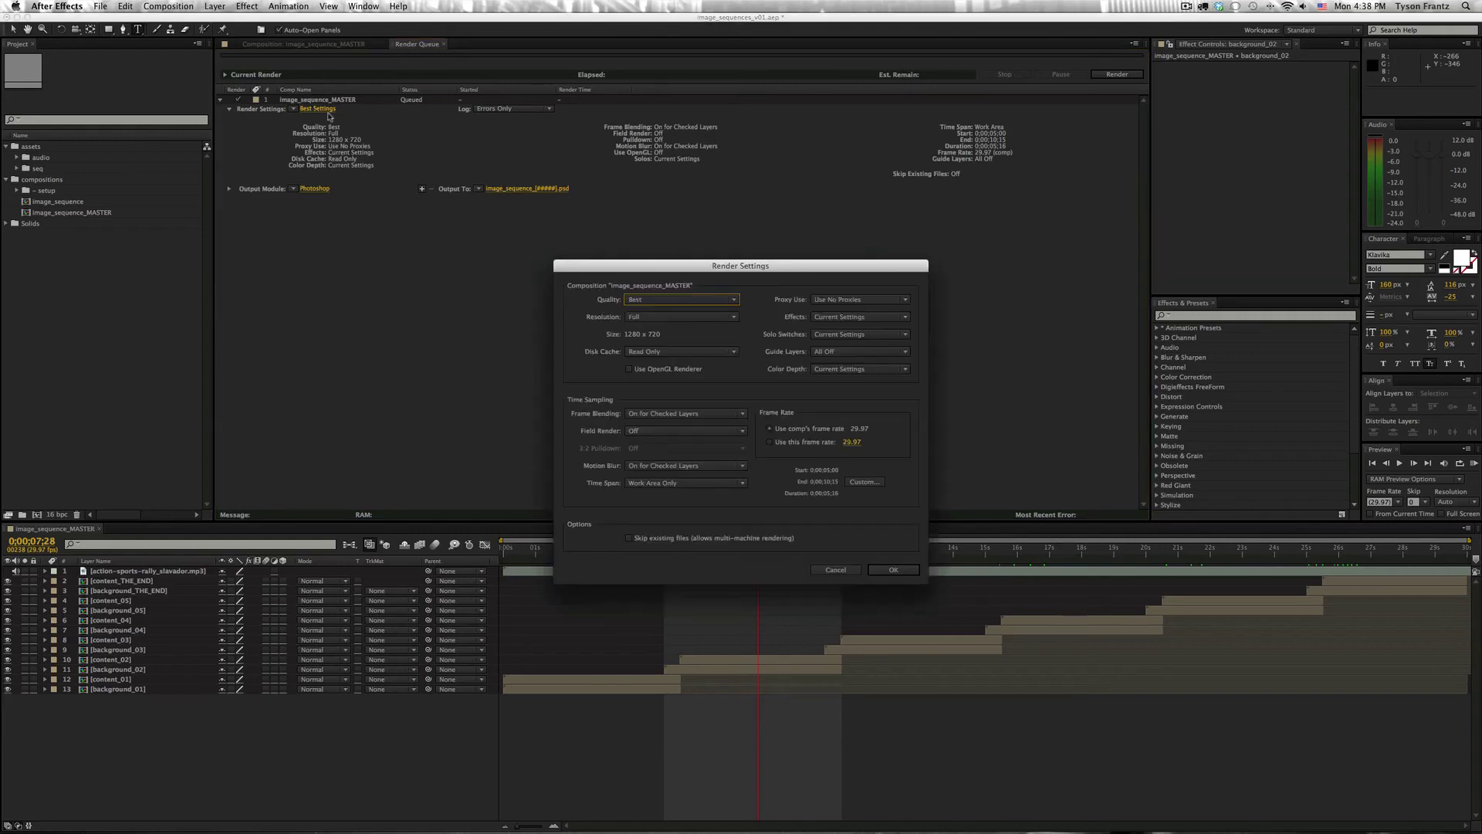
left_click(837, 571)
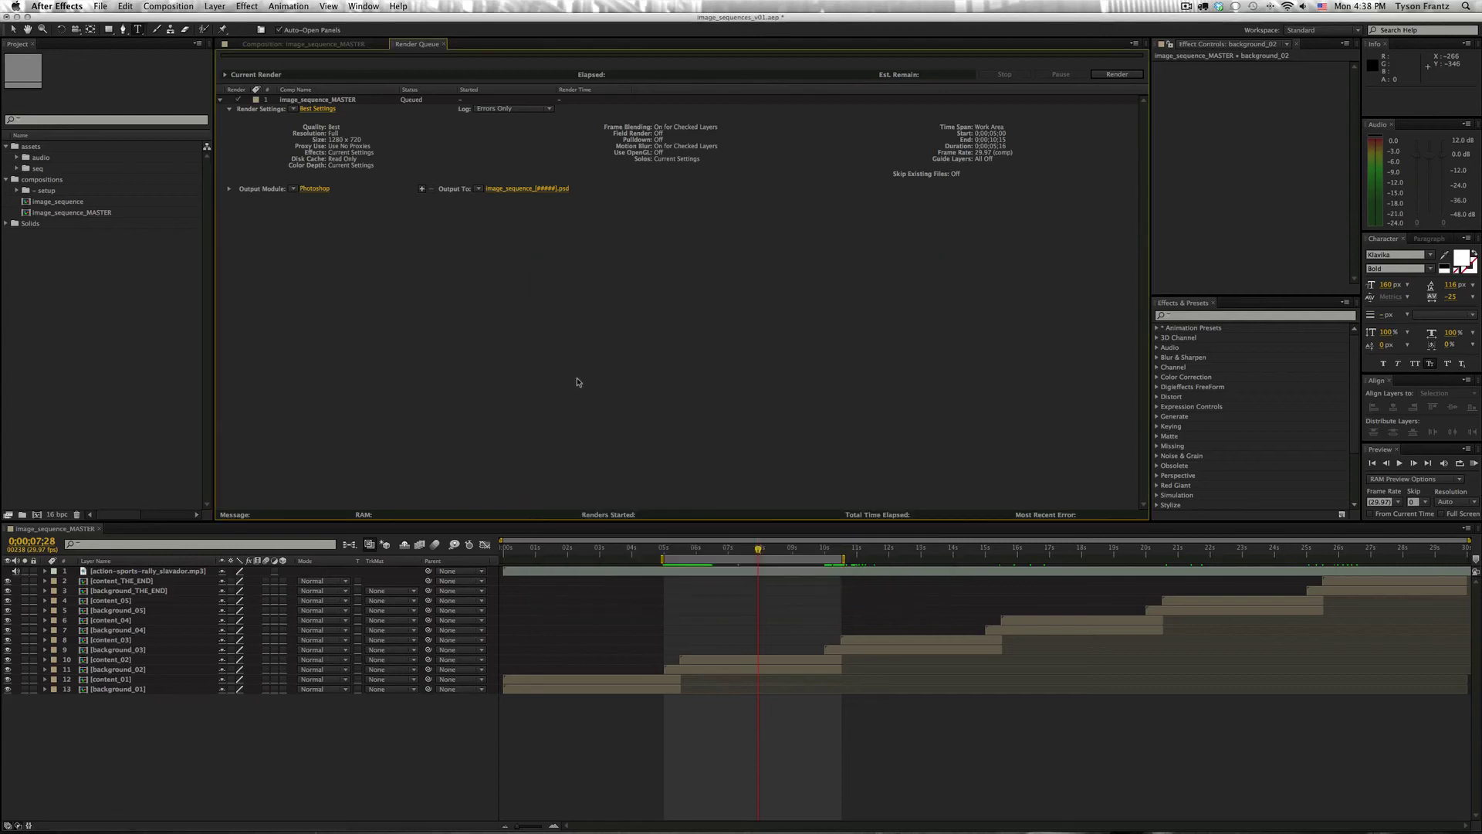
left_click(316, 109)
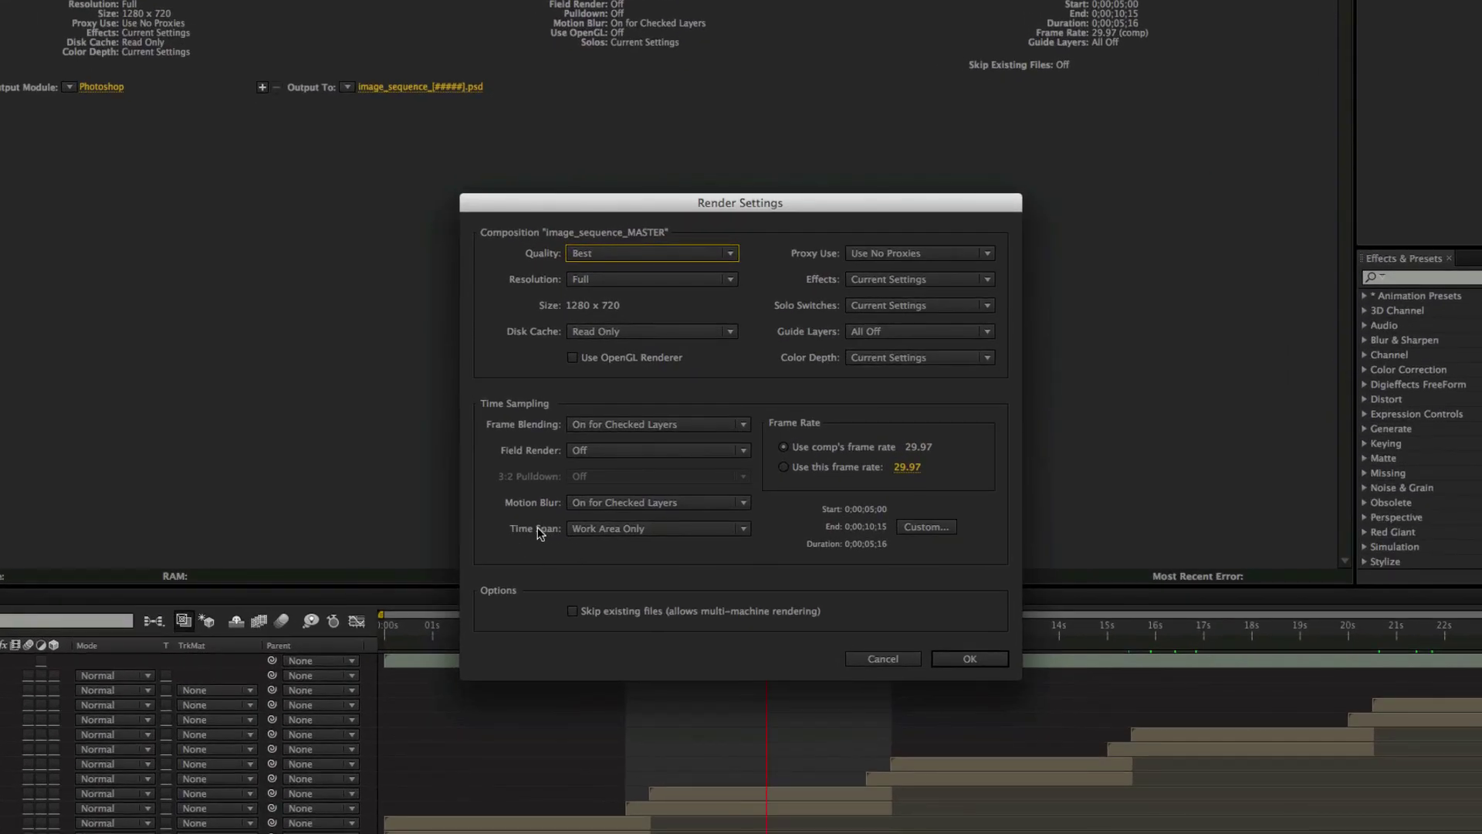
left_click(613, 528)
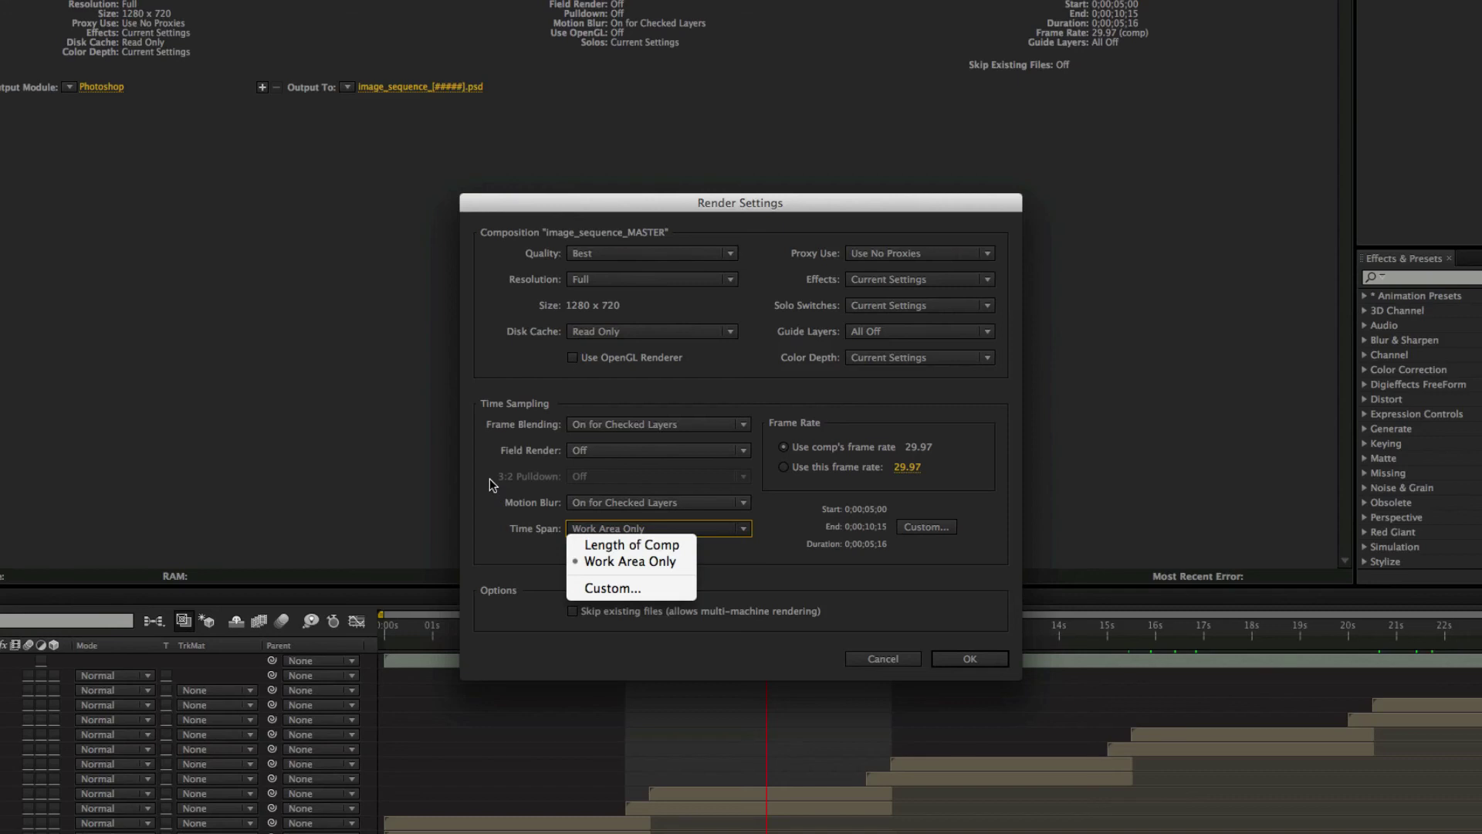
left_click(647, 563)
left_click(880, 658)
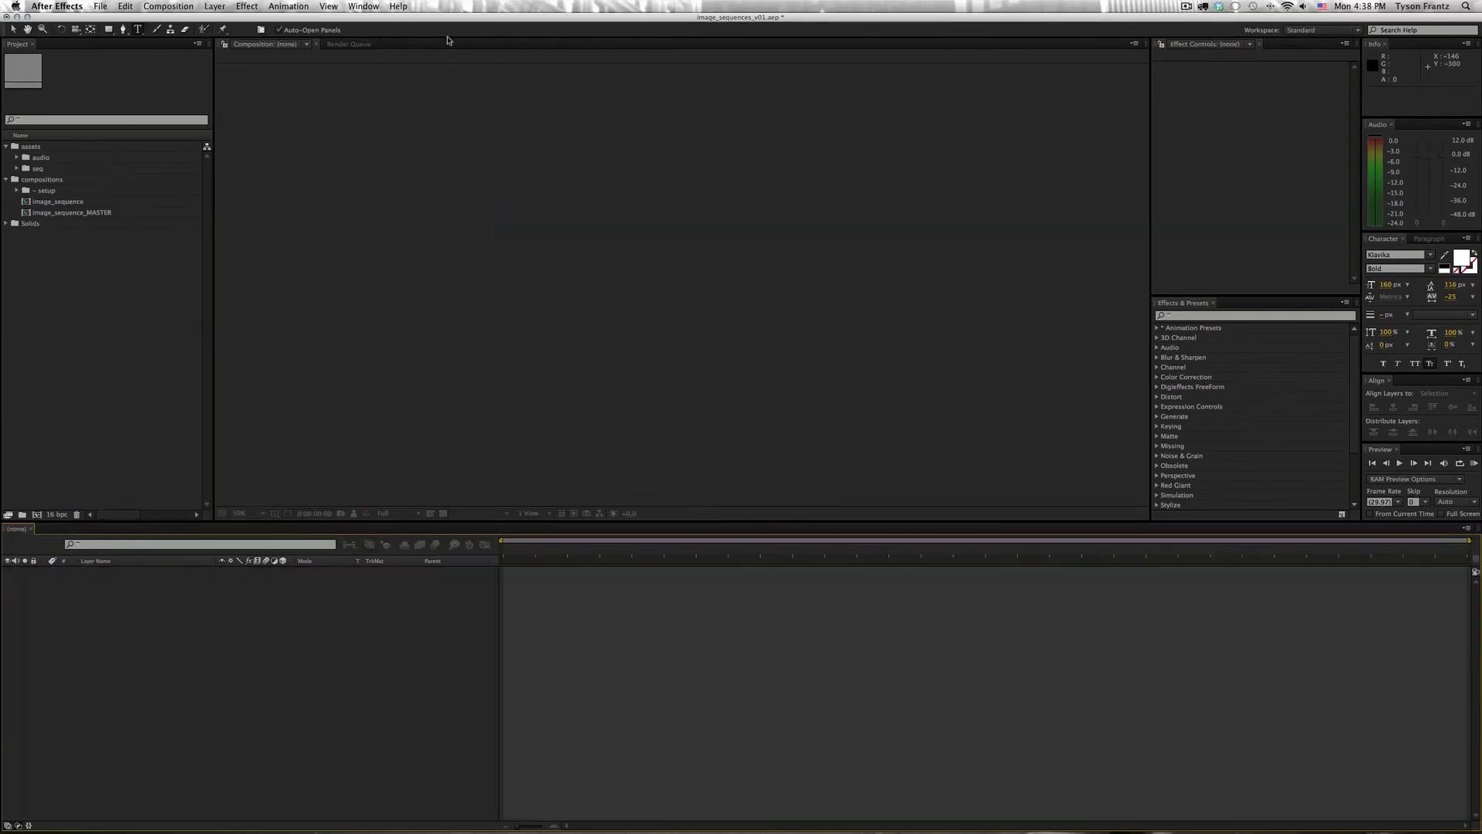
- Close the image_sequence_MASTER composition, collapse the render details and render the queued item over the existing sequence frames
key("super+w")
left_click(363, 45)
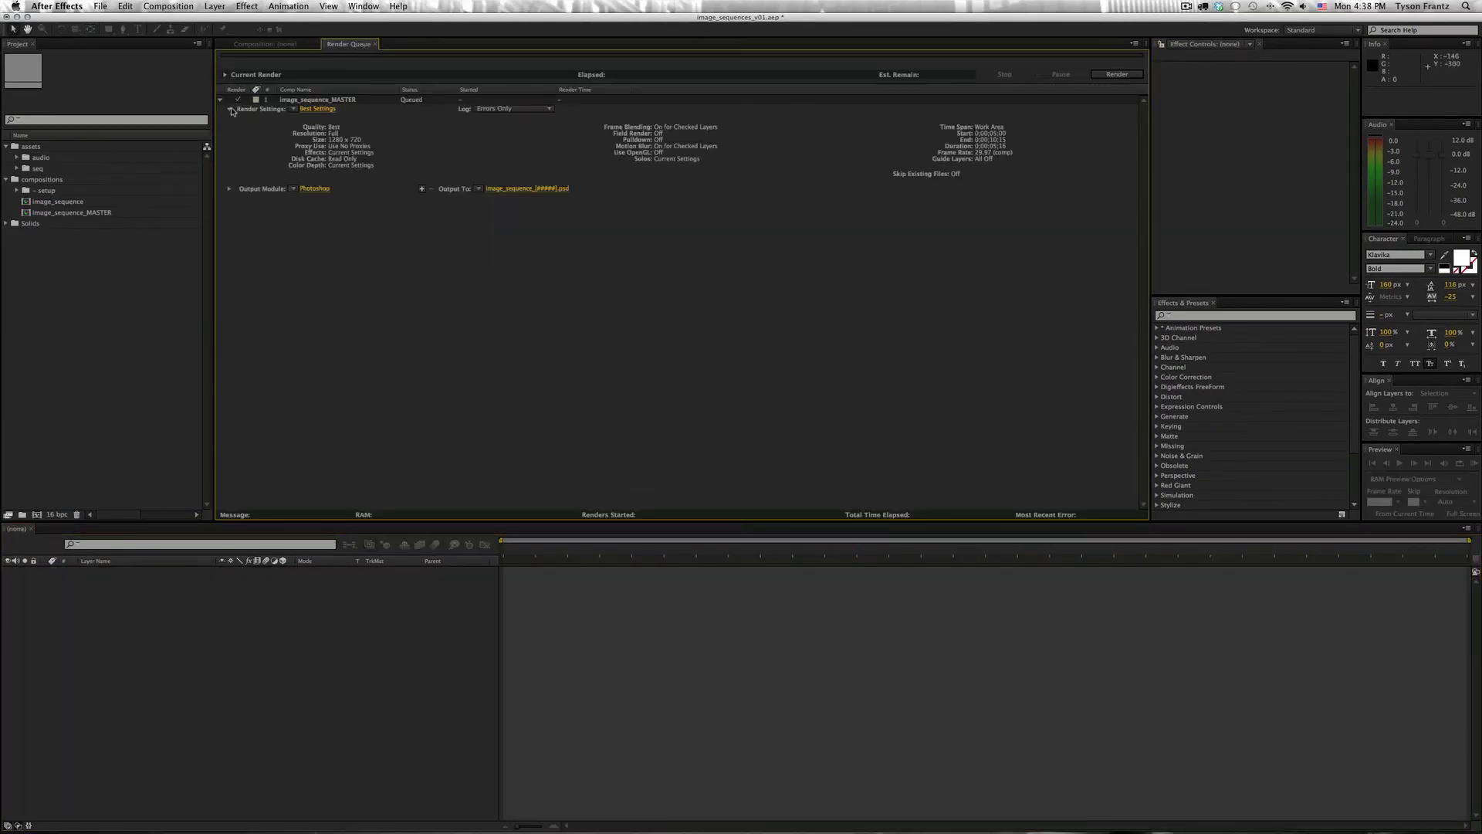
left_click(229, 109)
left_click(333, 101)
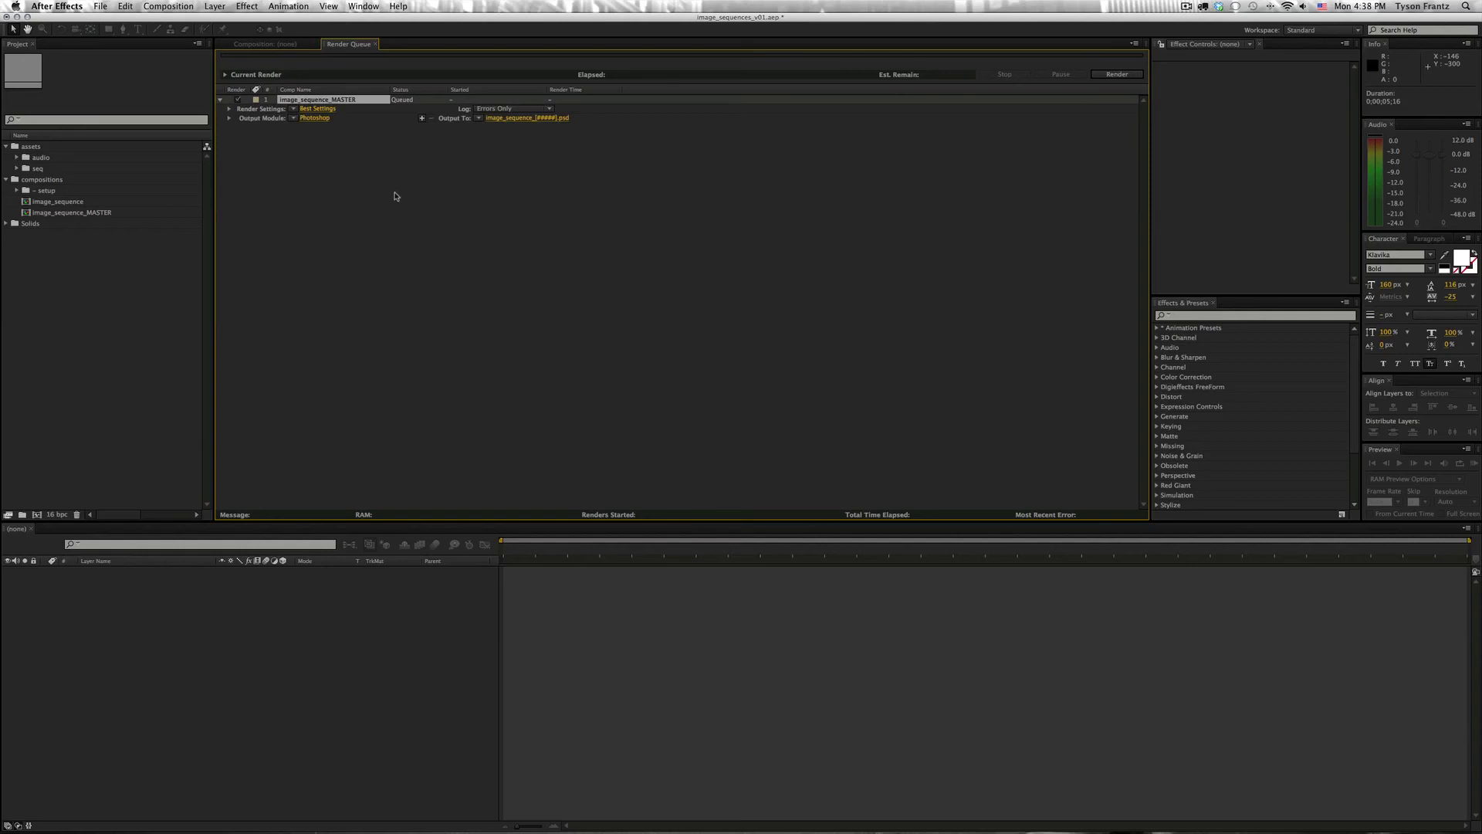
key("super+Return")
left_click(463, 220)
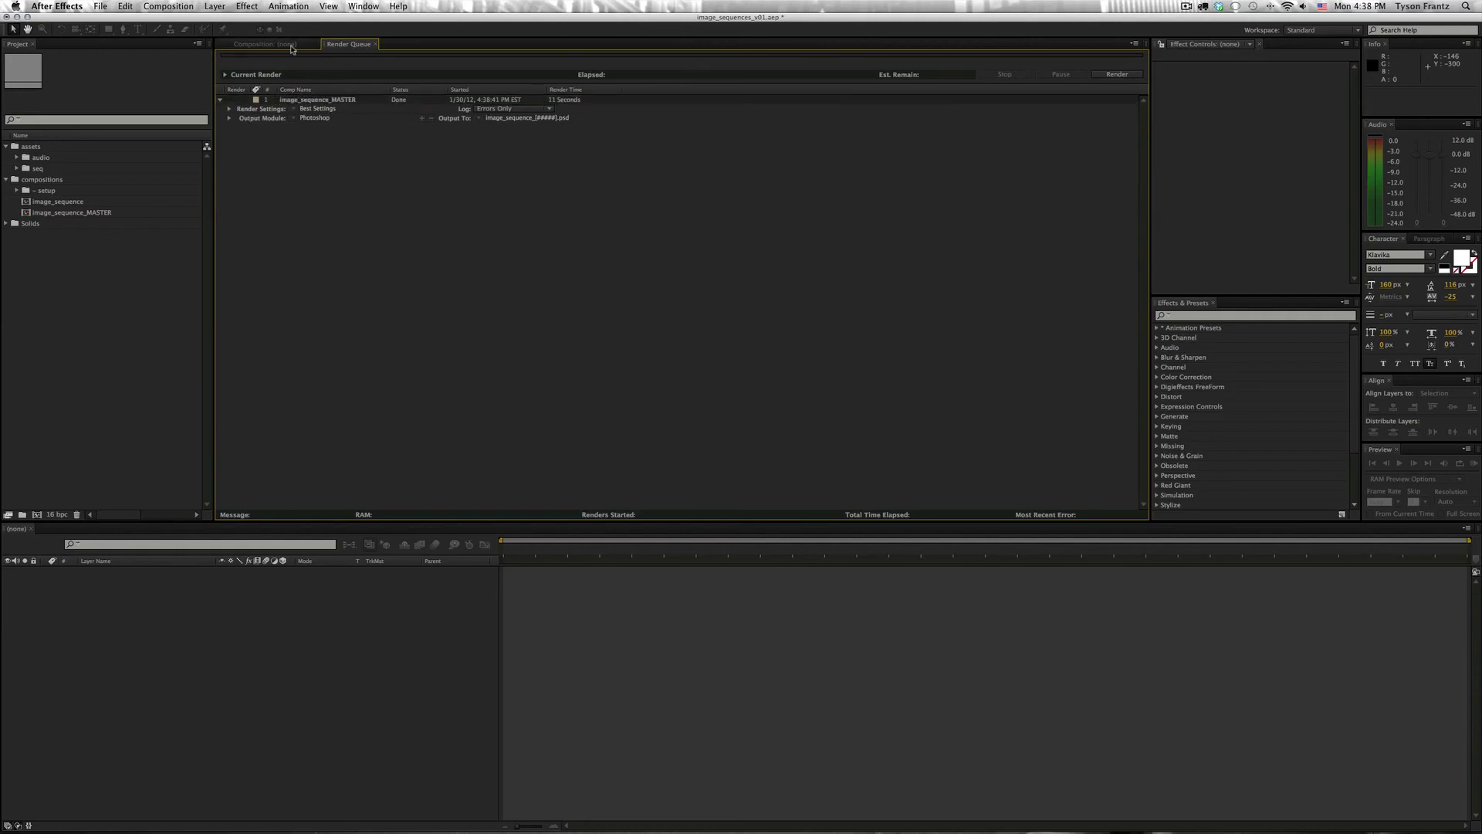
- Expand the seq folder in the project assets and reload the image_sequence footage
left_click(88, 308)
left_click(37, 168)
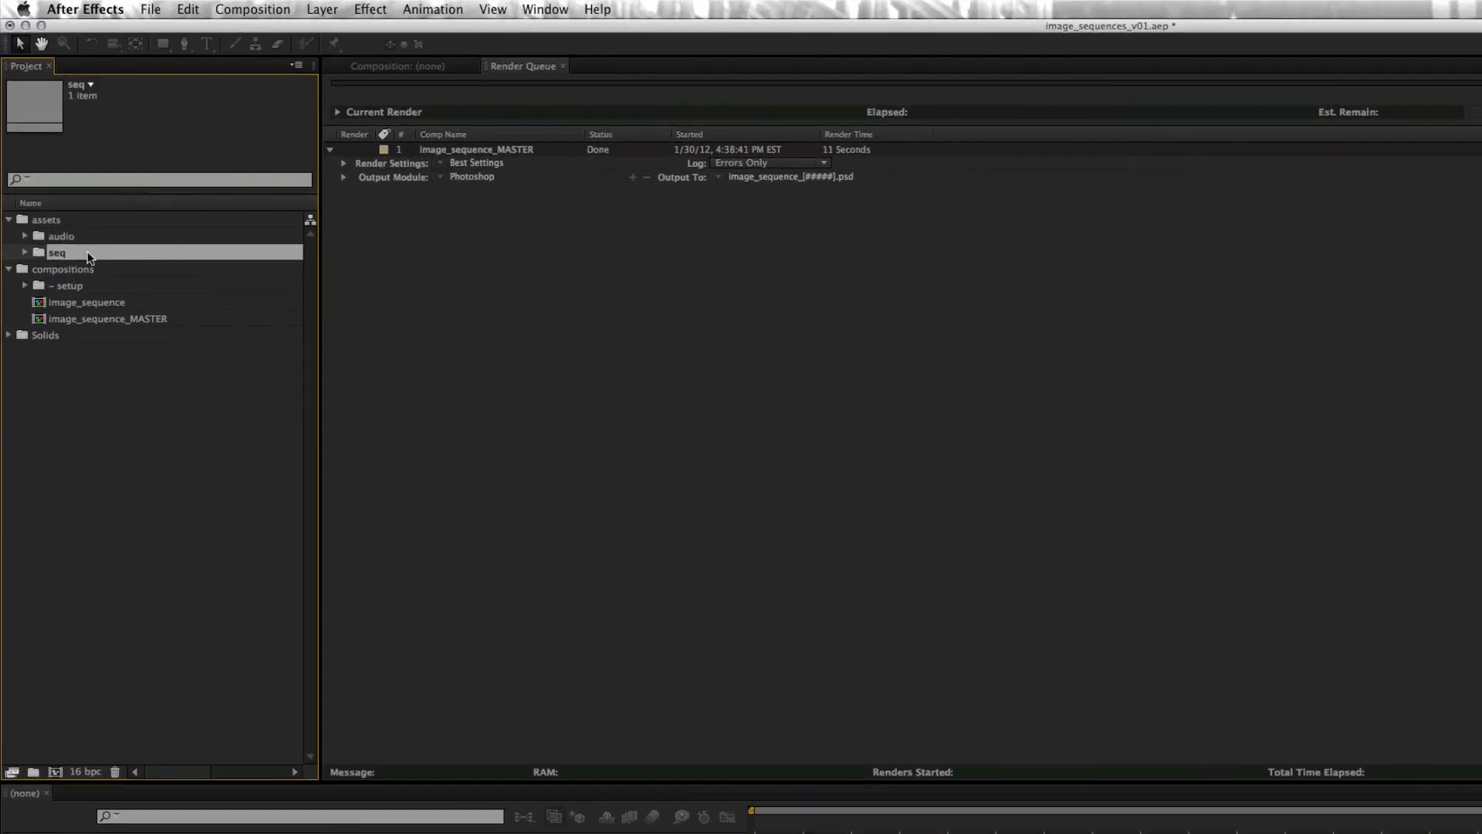
left_click(25, 253)
left_click(77, 269)
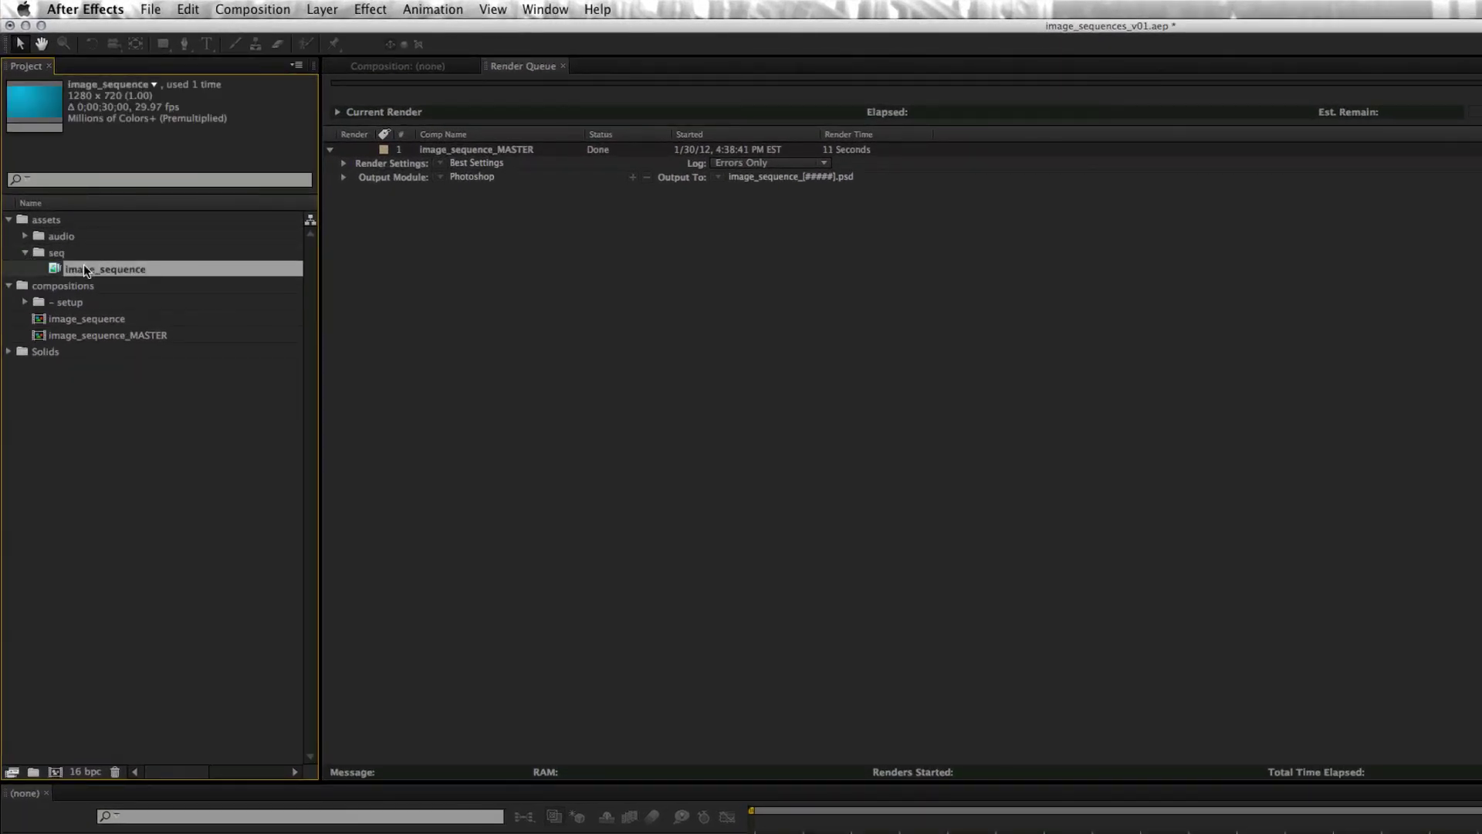
right_click(85, 270)
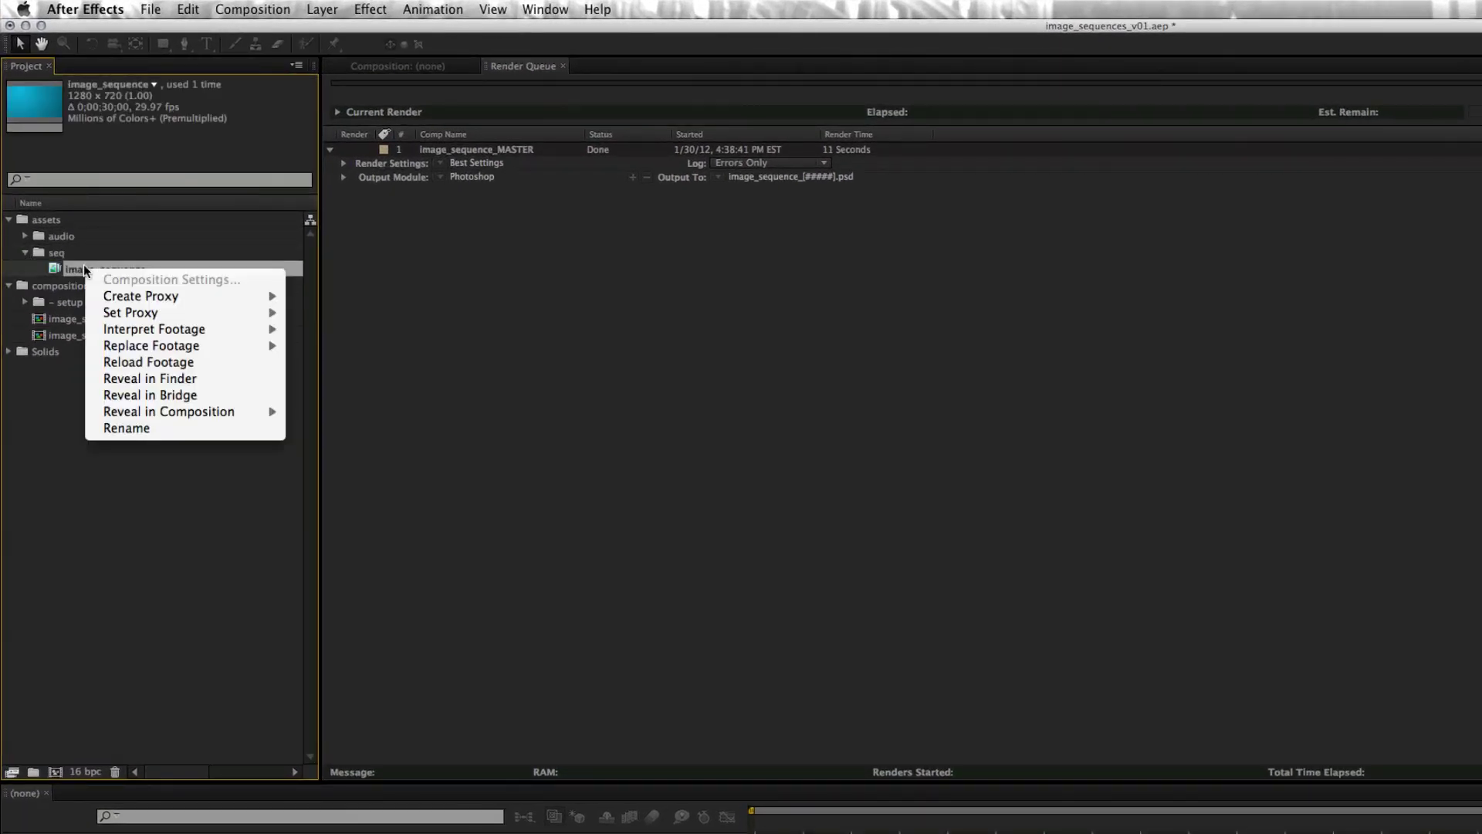
left_click(172, 359)
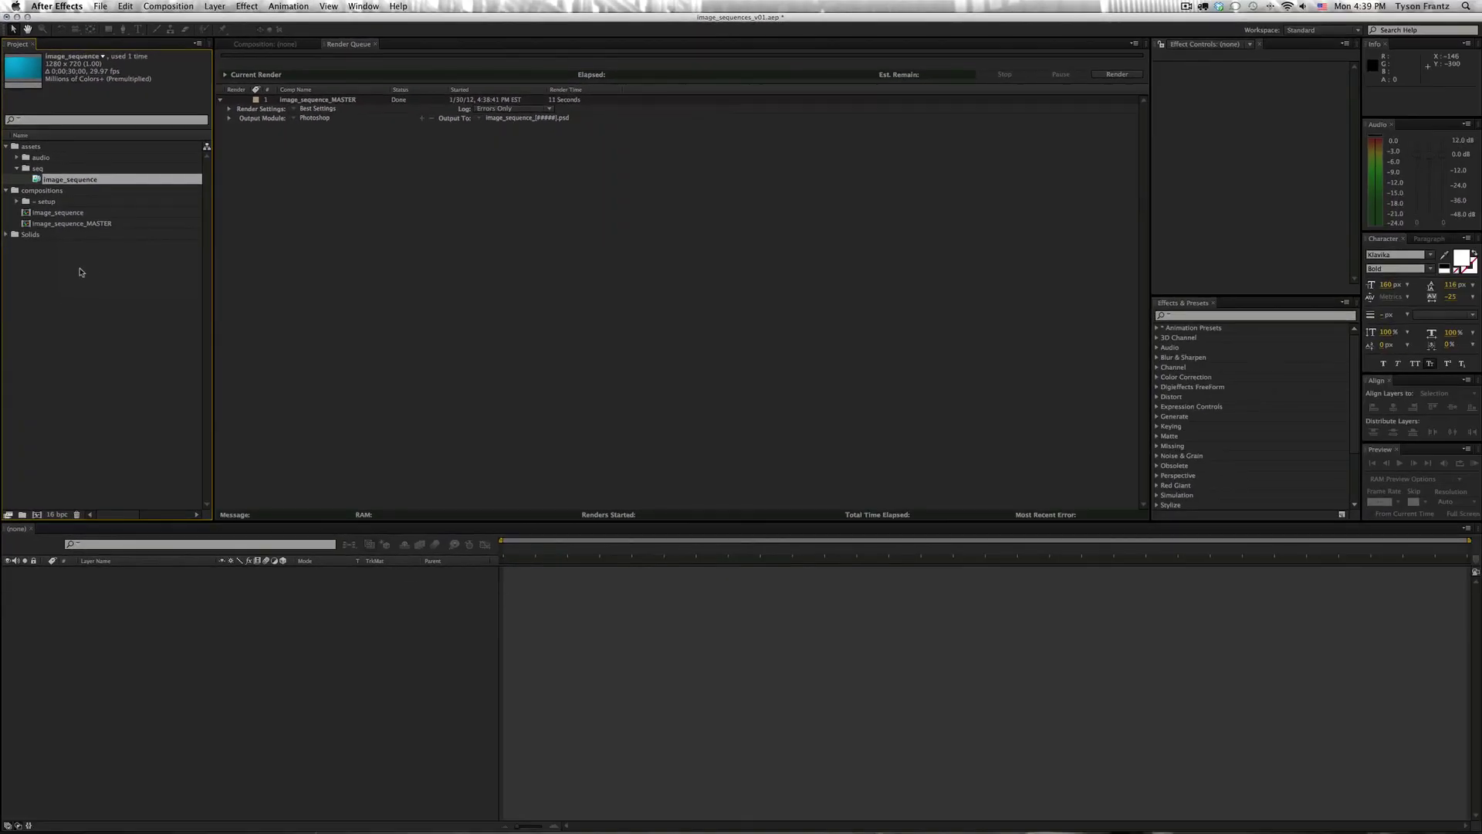
left_click(105, 363)
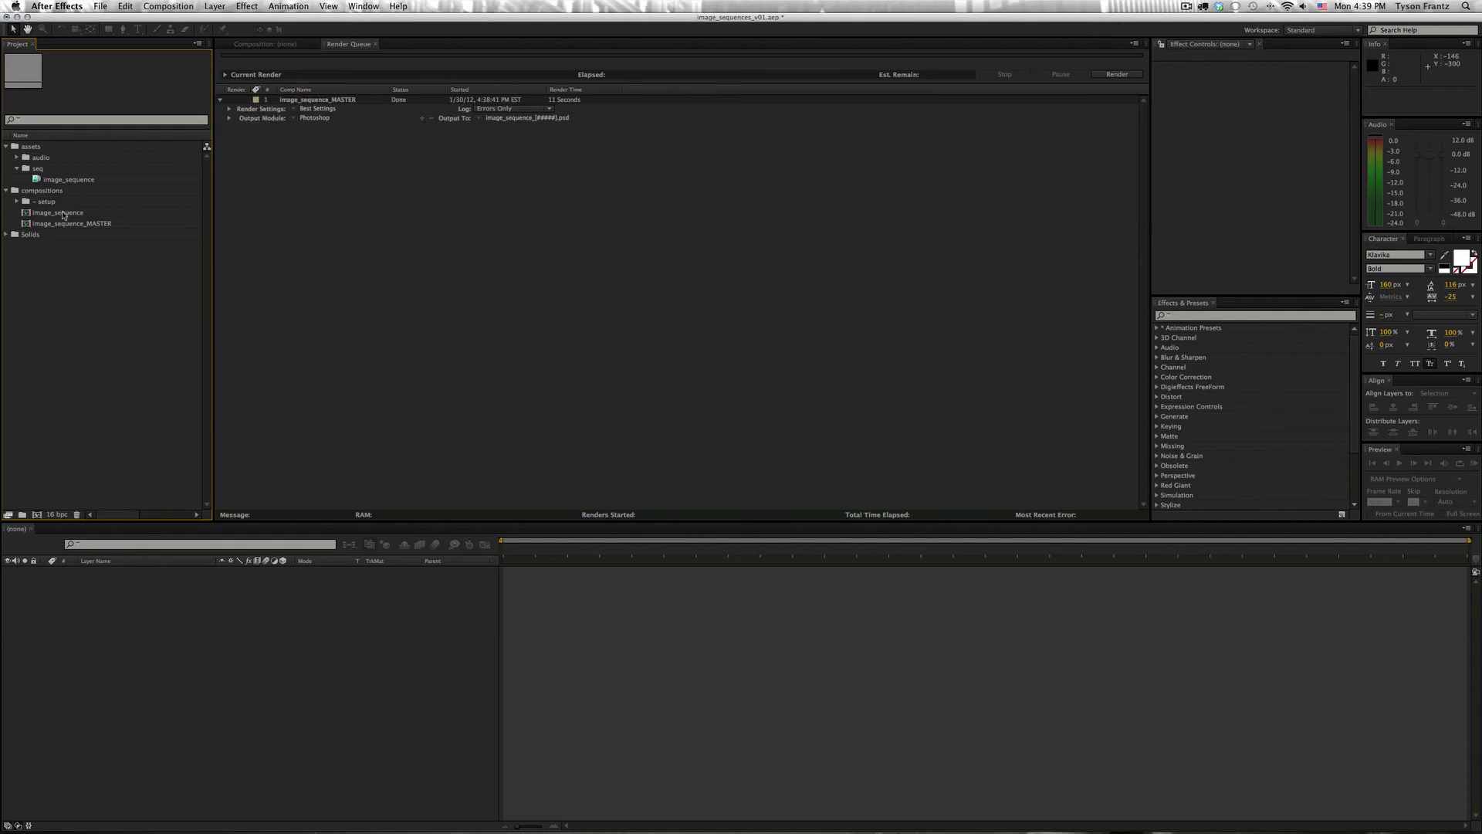
- Collapse the assets folder, then open the image_sequence composition and scrub its timeline to check the revised Section 02 frames
left_click(16, 169)
left_click(7, 146)
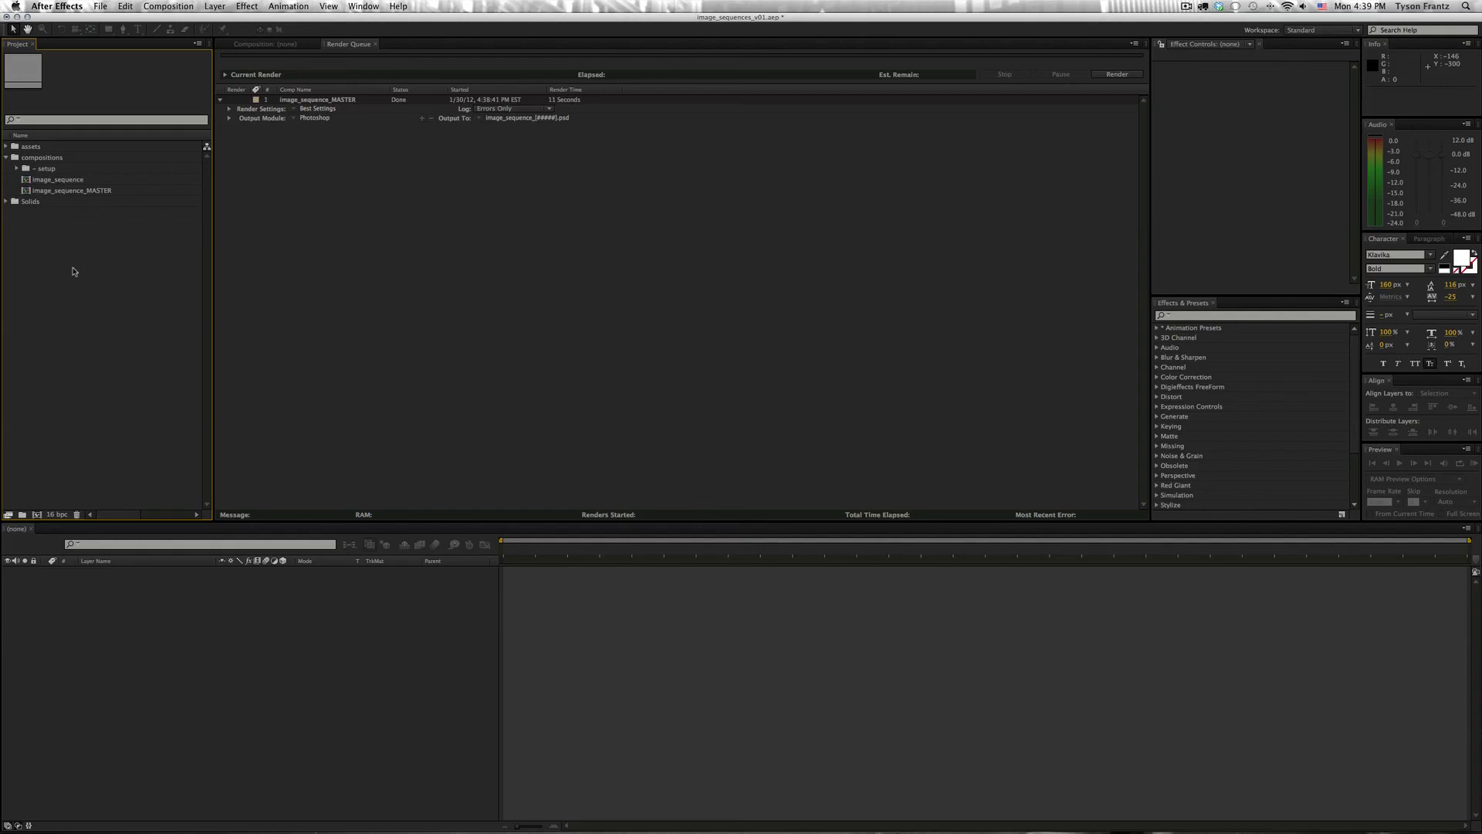
double_click(65, 180)
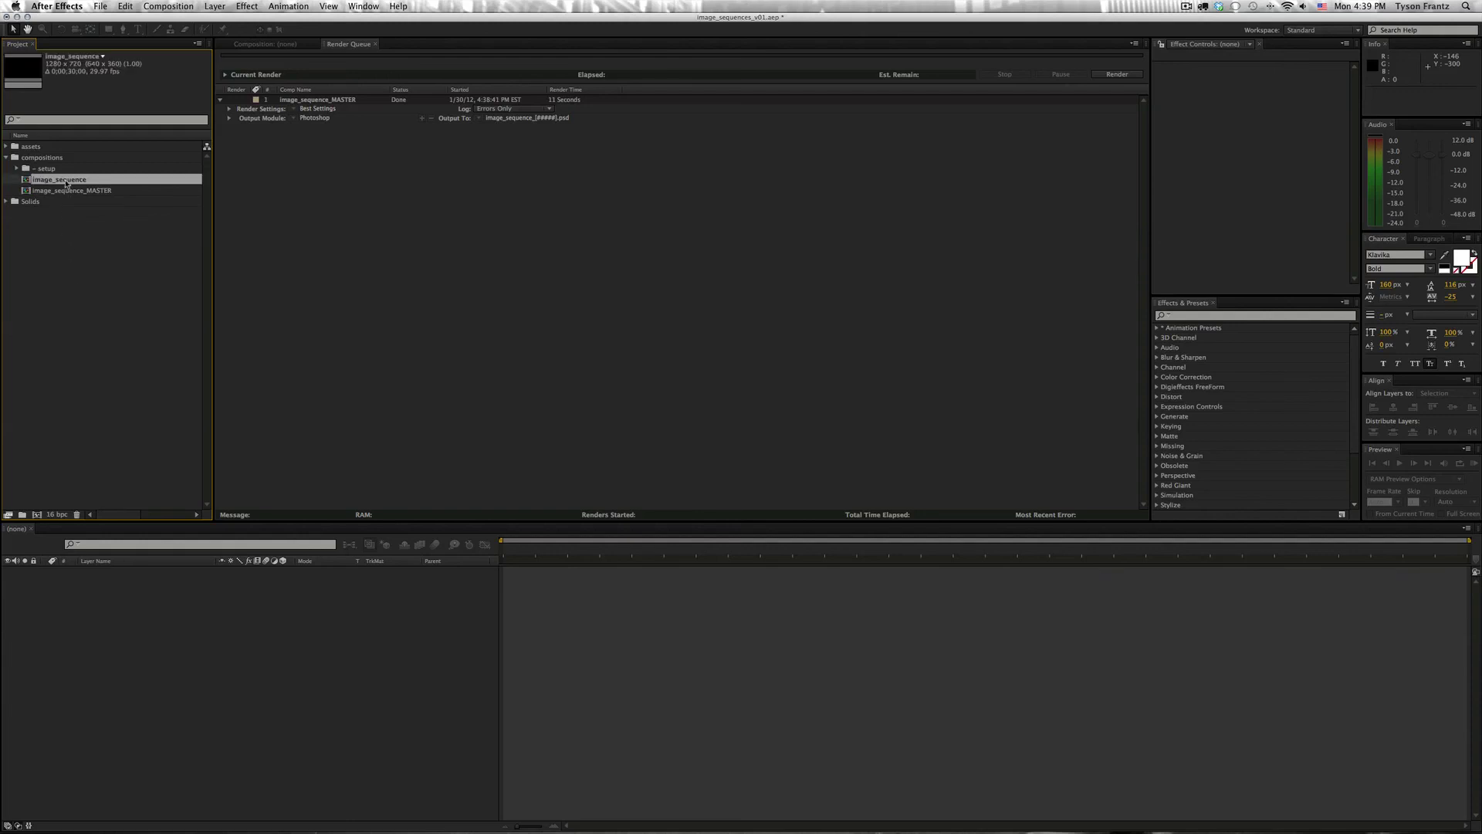
left_click_drag(748, 547, 806, 567)
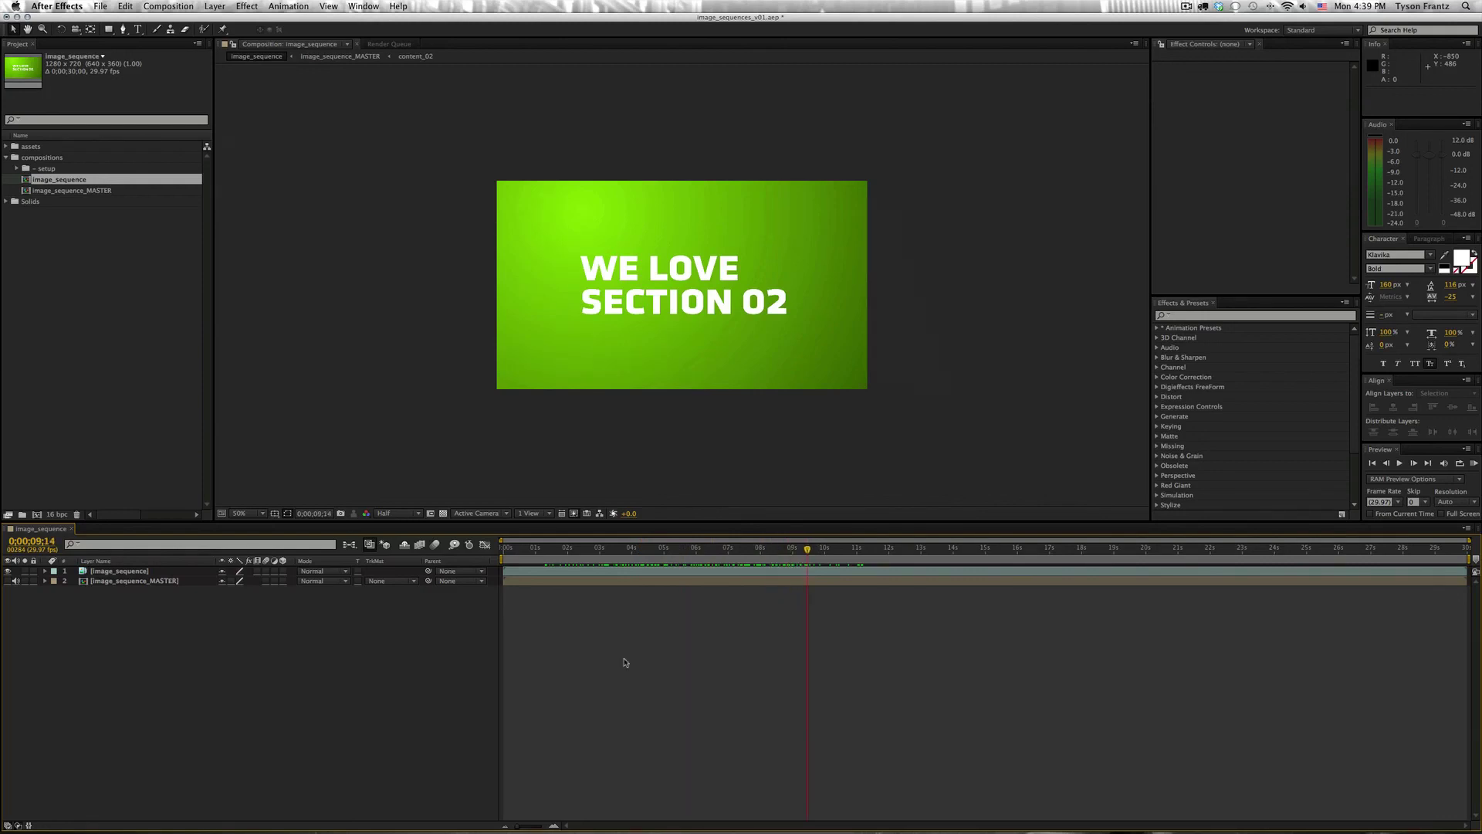
- Add the image_sequence composition to the render queue with Best Settings and the Lossless output module
key("super+m")
left_click(294, 136)
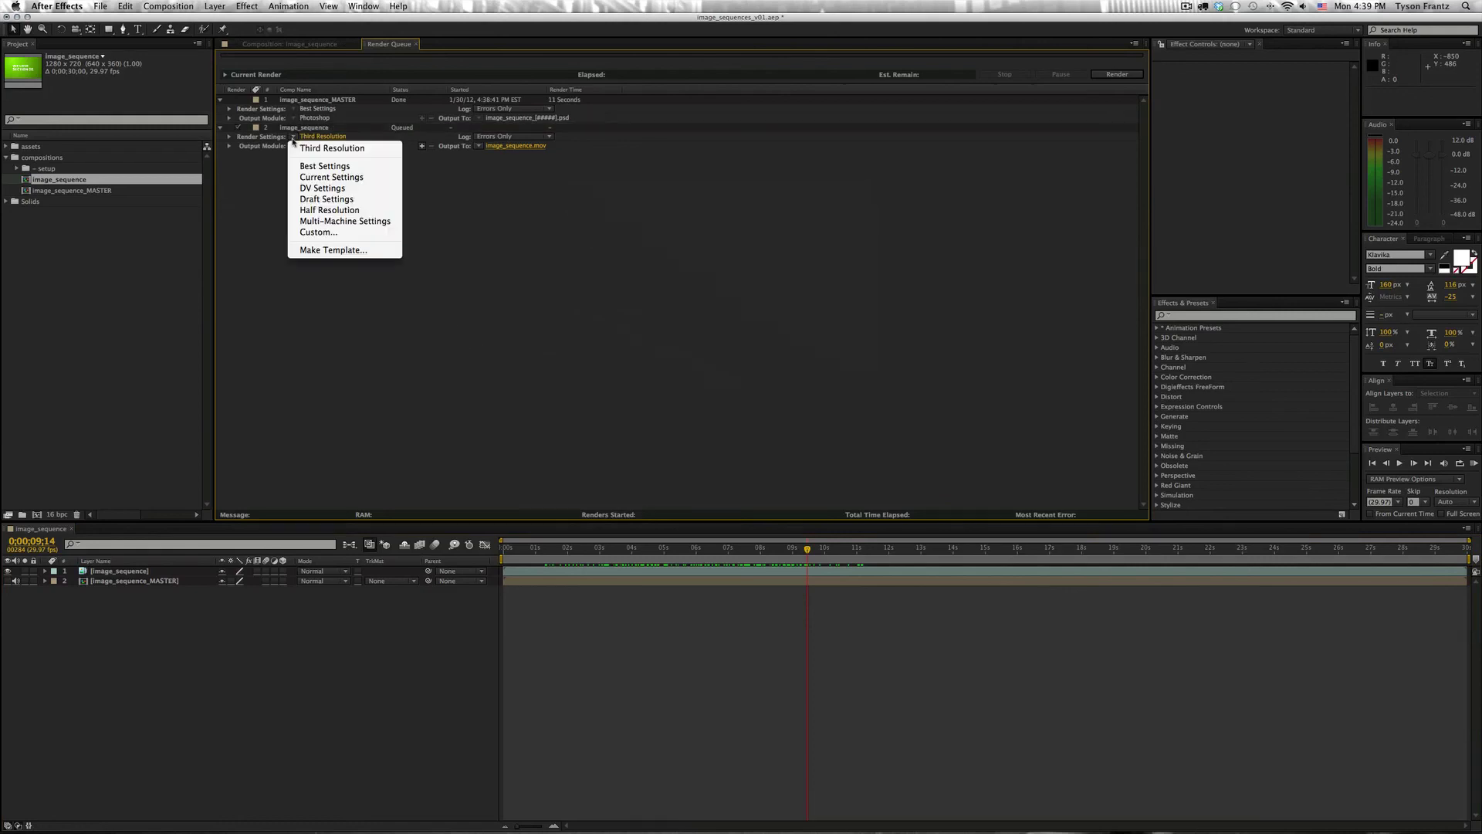
left_click(307, 166)
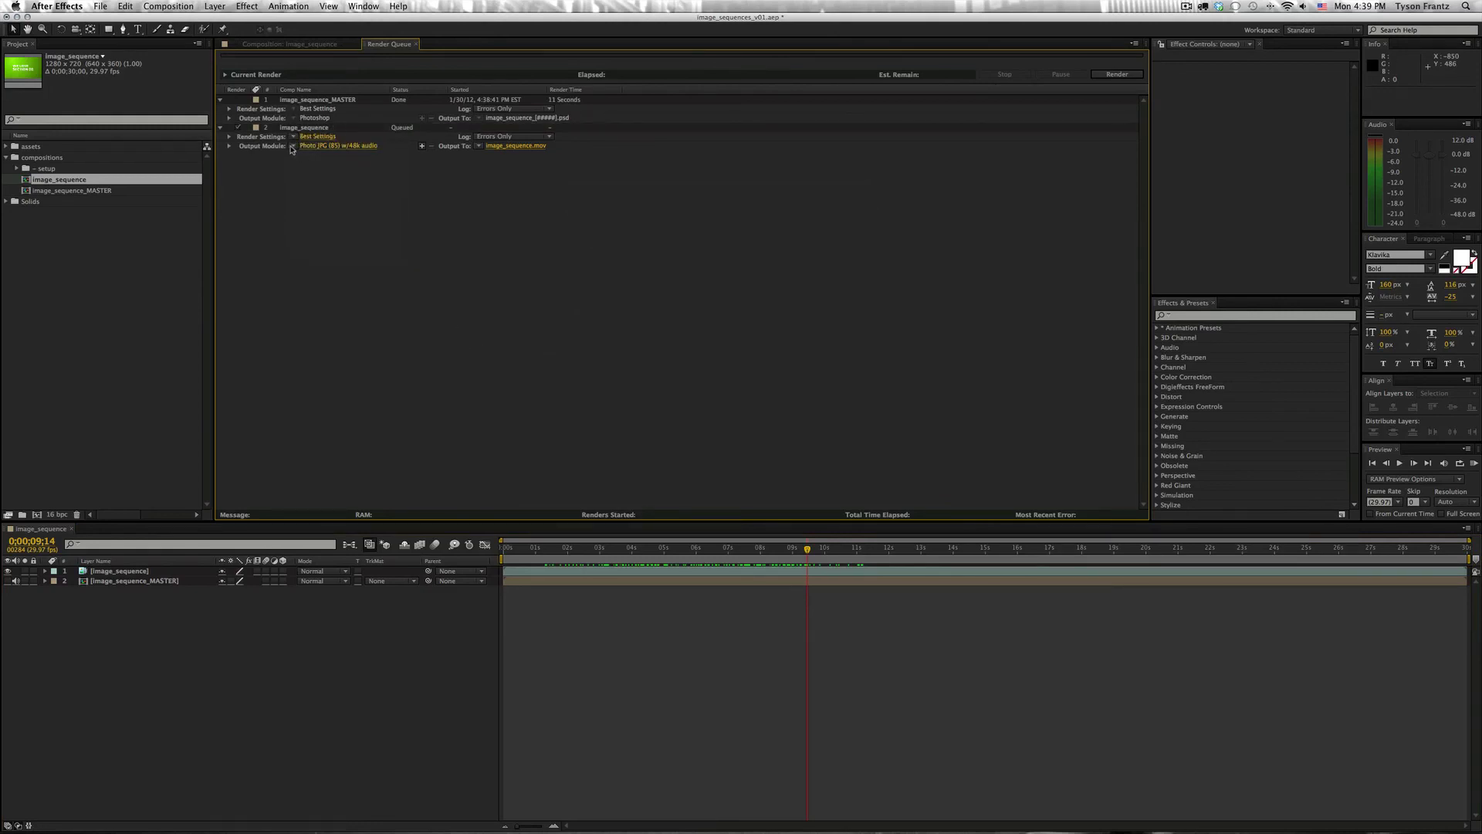
left_click(294, 146)
left_click(316, 253)
- Close the open image_sequence composition and return to the Render Queue
left_click(818, 674)
key("super+w")
left_click(360, 45)
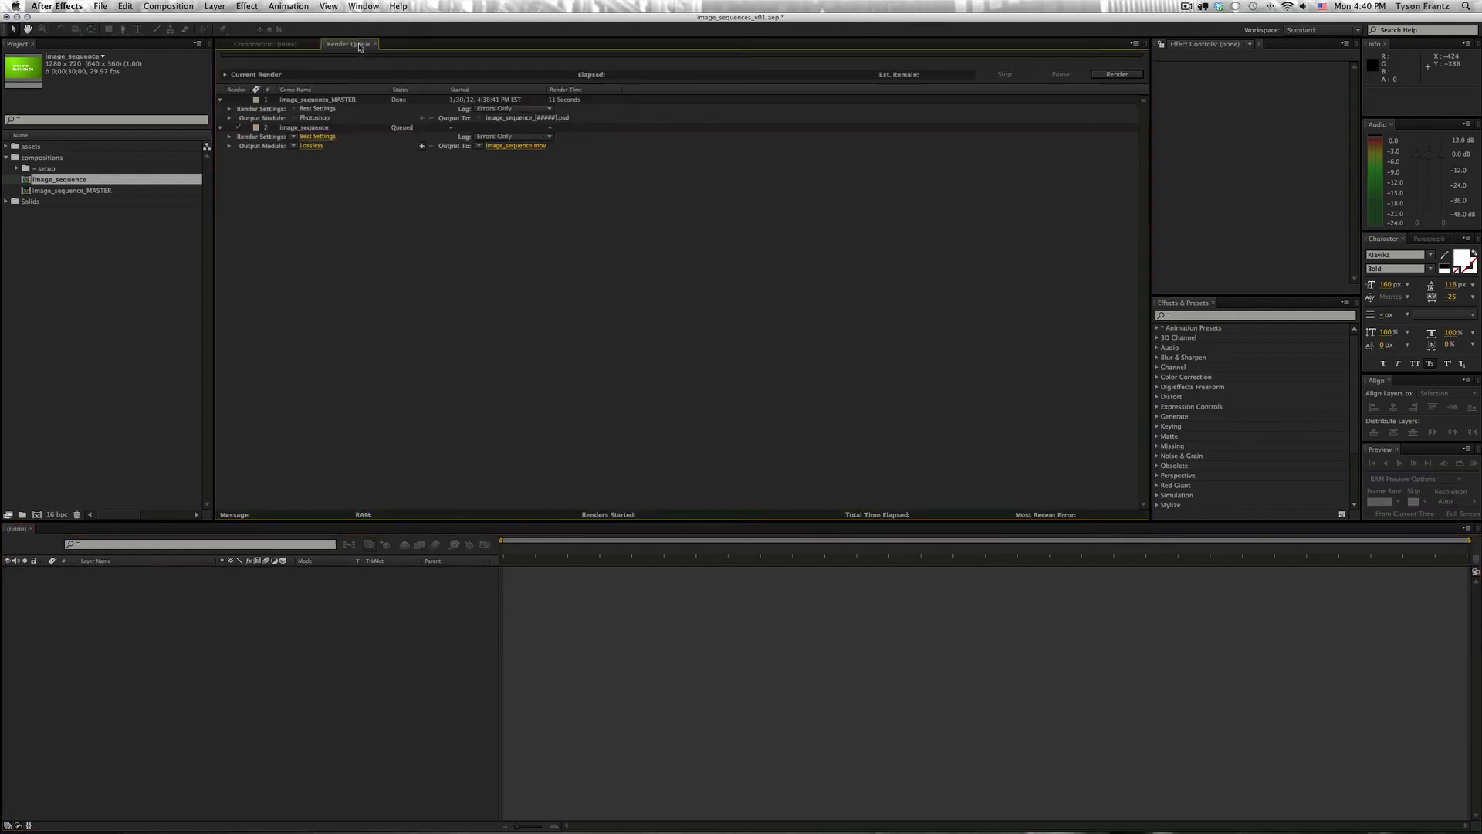